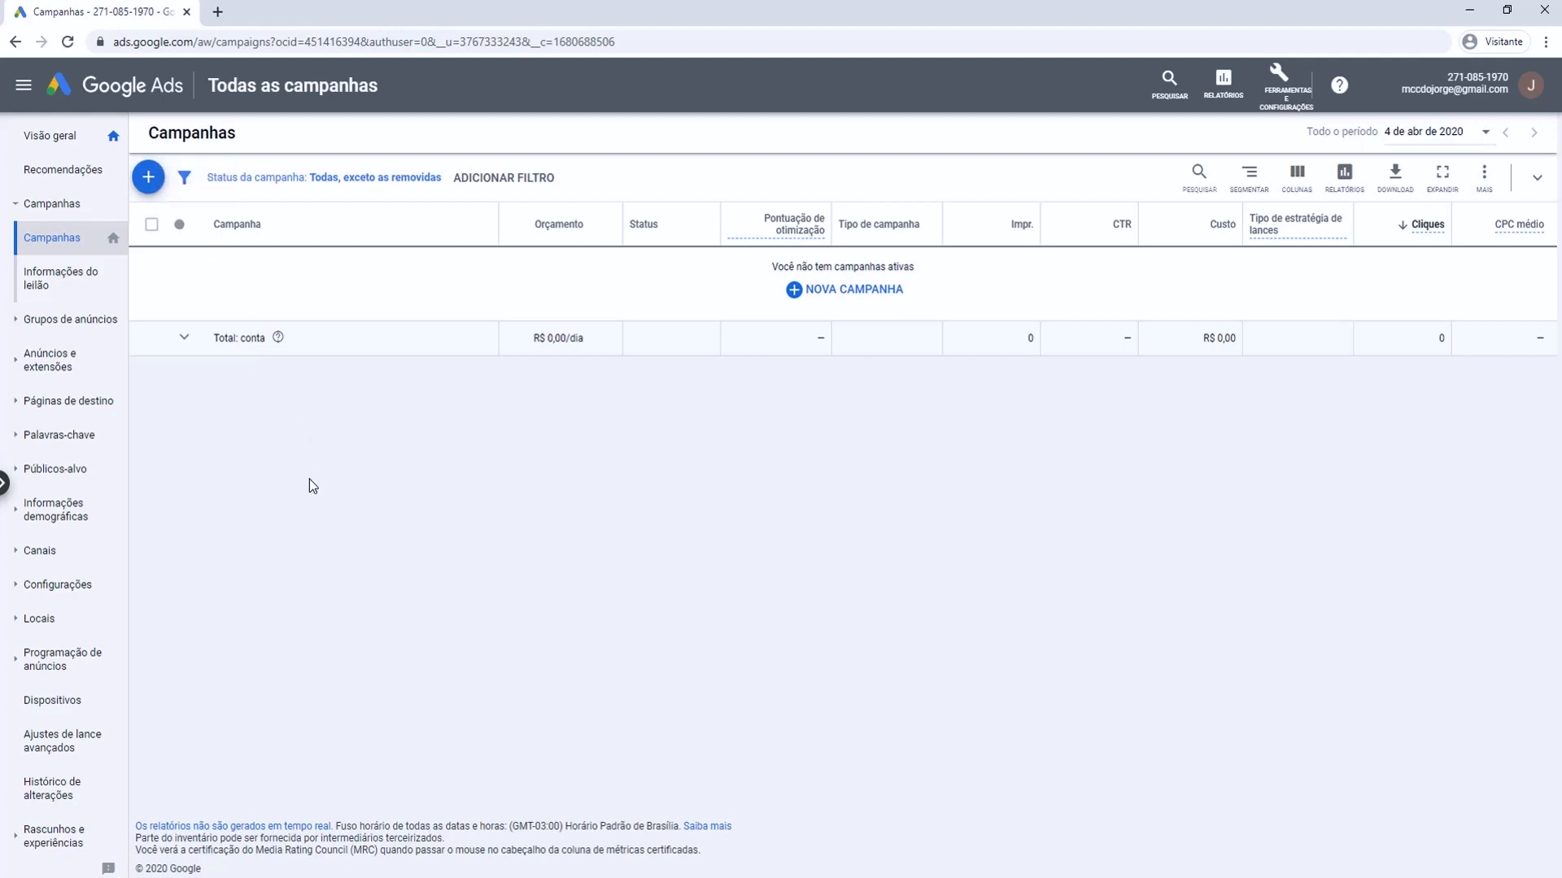
- Start a new campaign with the goal Tráfego do site and the campaign type Rede de pesquisa
left_click(150, 184)
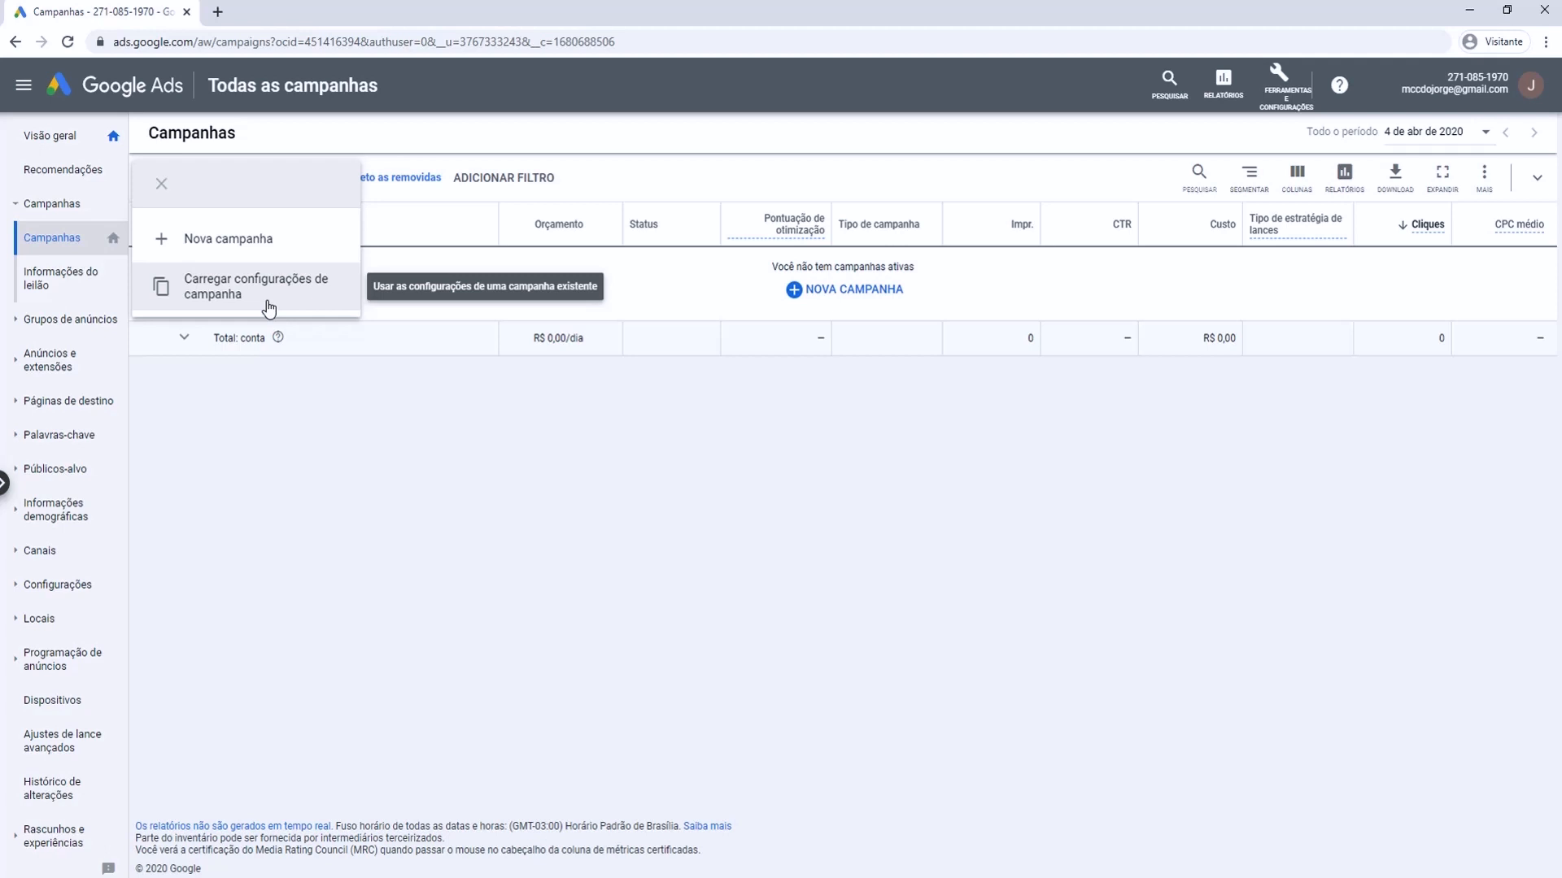
left_click(267, 246)
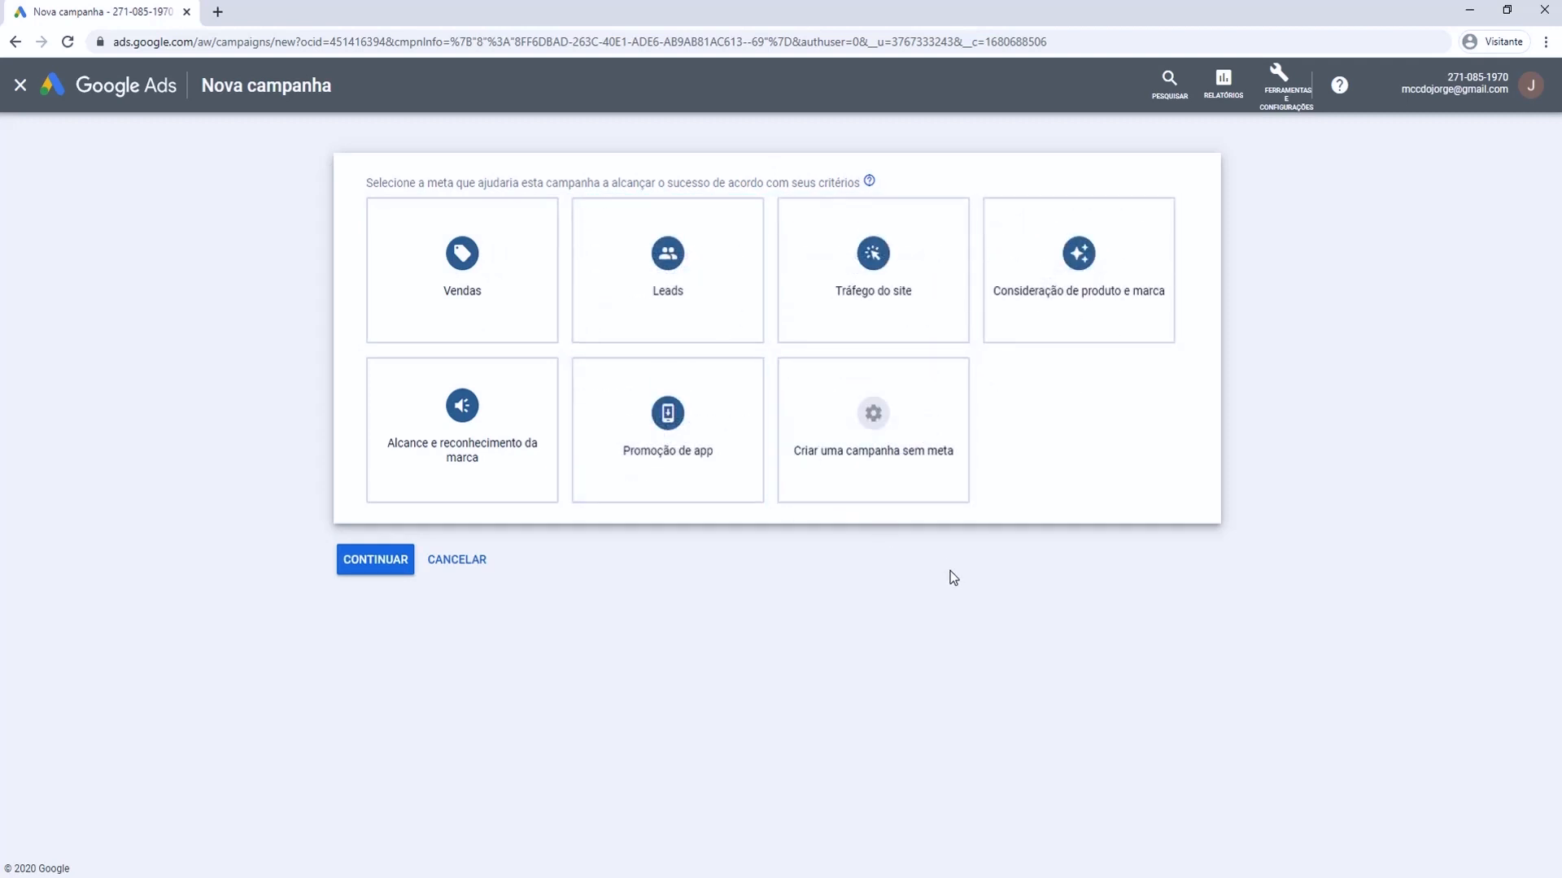
left_click(892, 291)
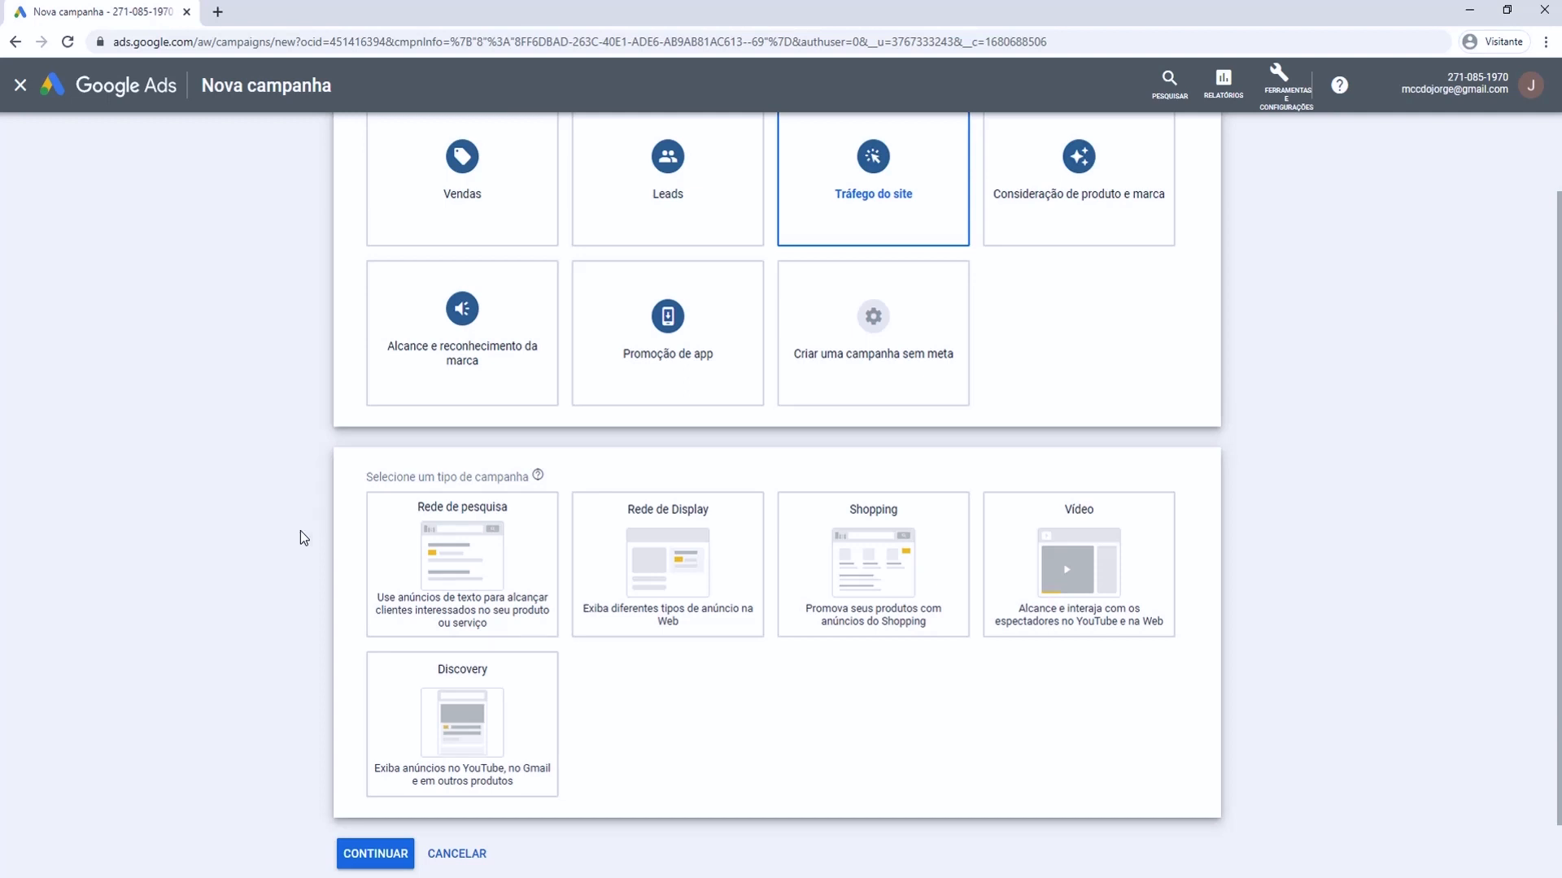
left_click(421, 561)
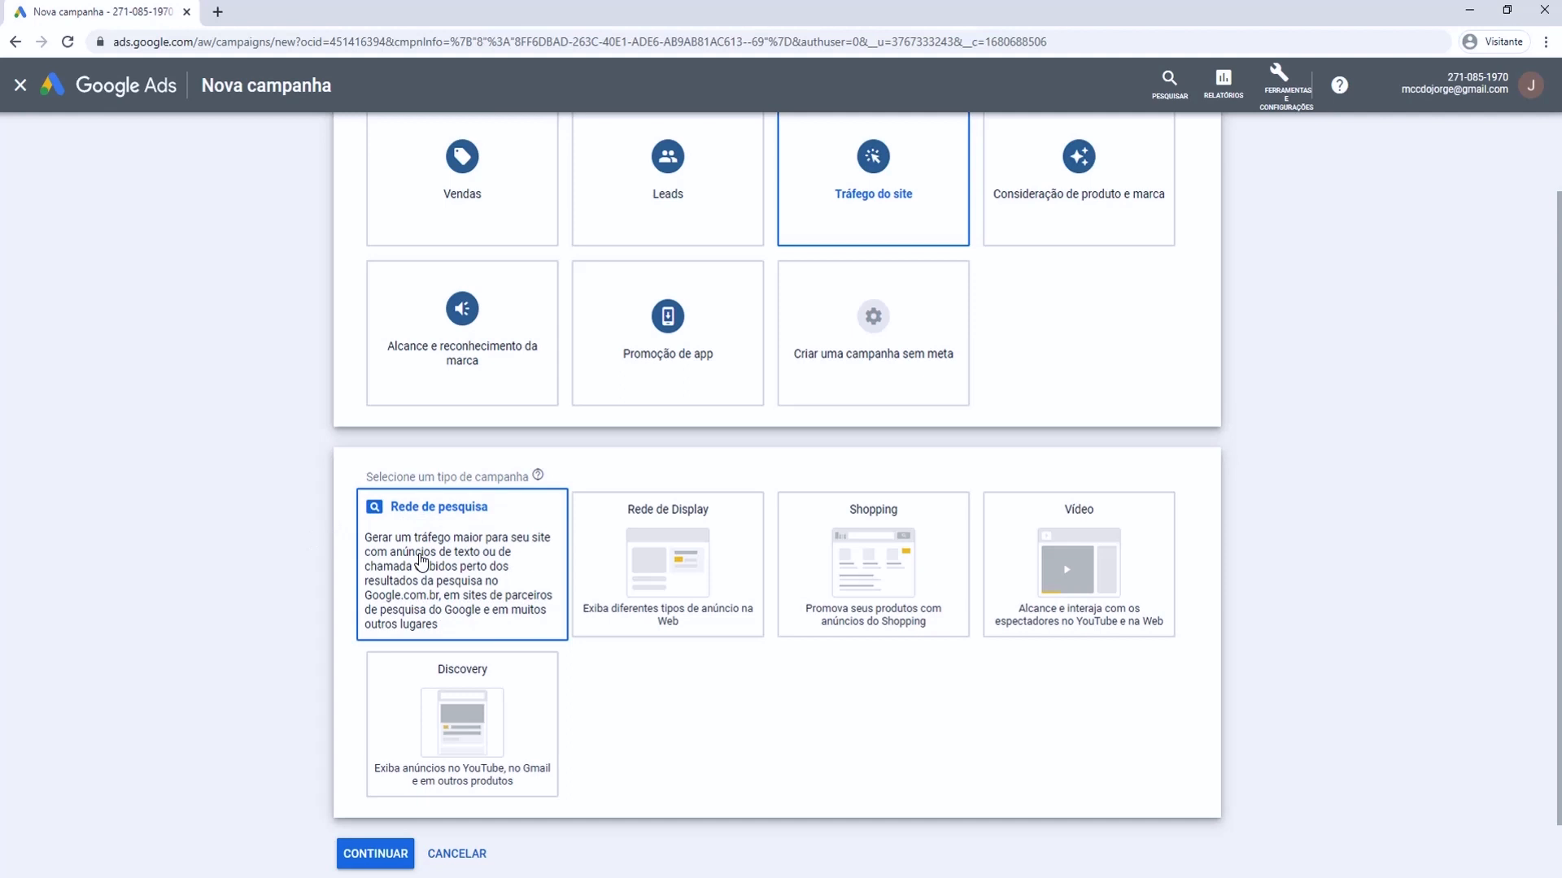
left_click(891, 612)
left_click(472, 577)
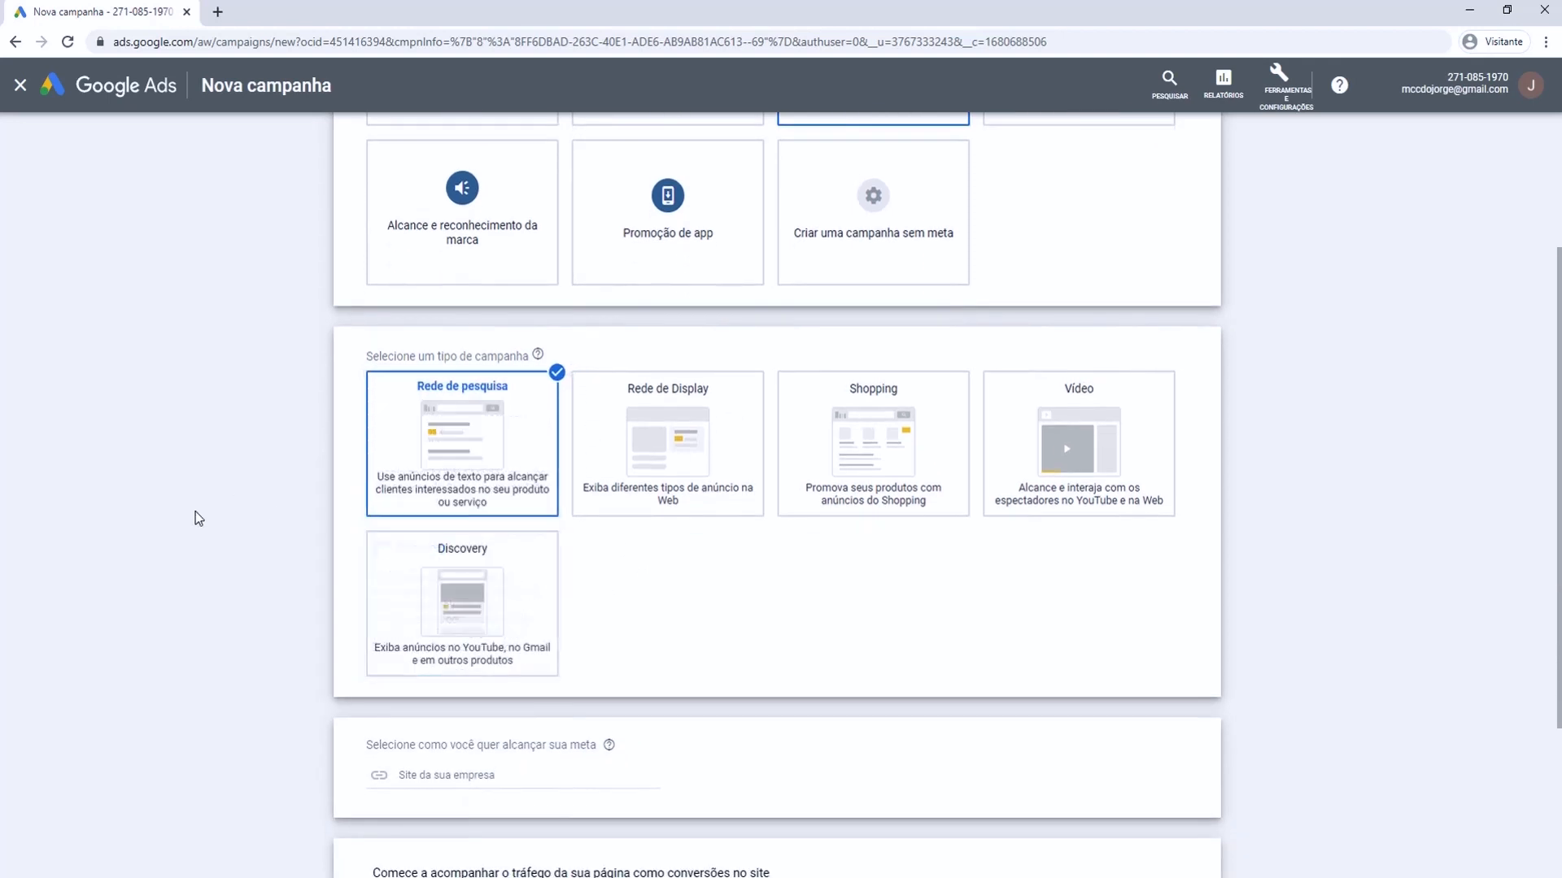
- Enter the business's website address as the way to reach the goal and continue to the campaign settings
scroll(173, 520, "up", 2)
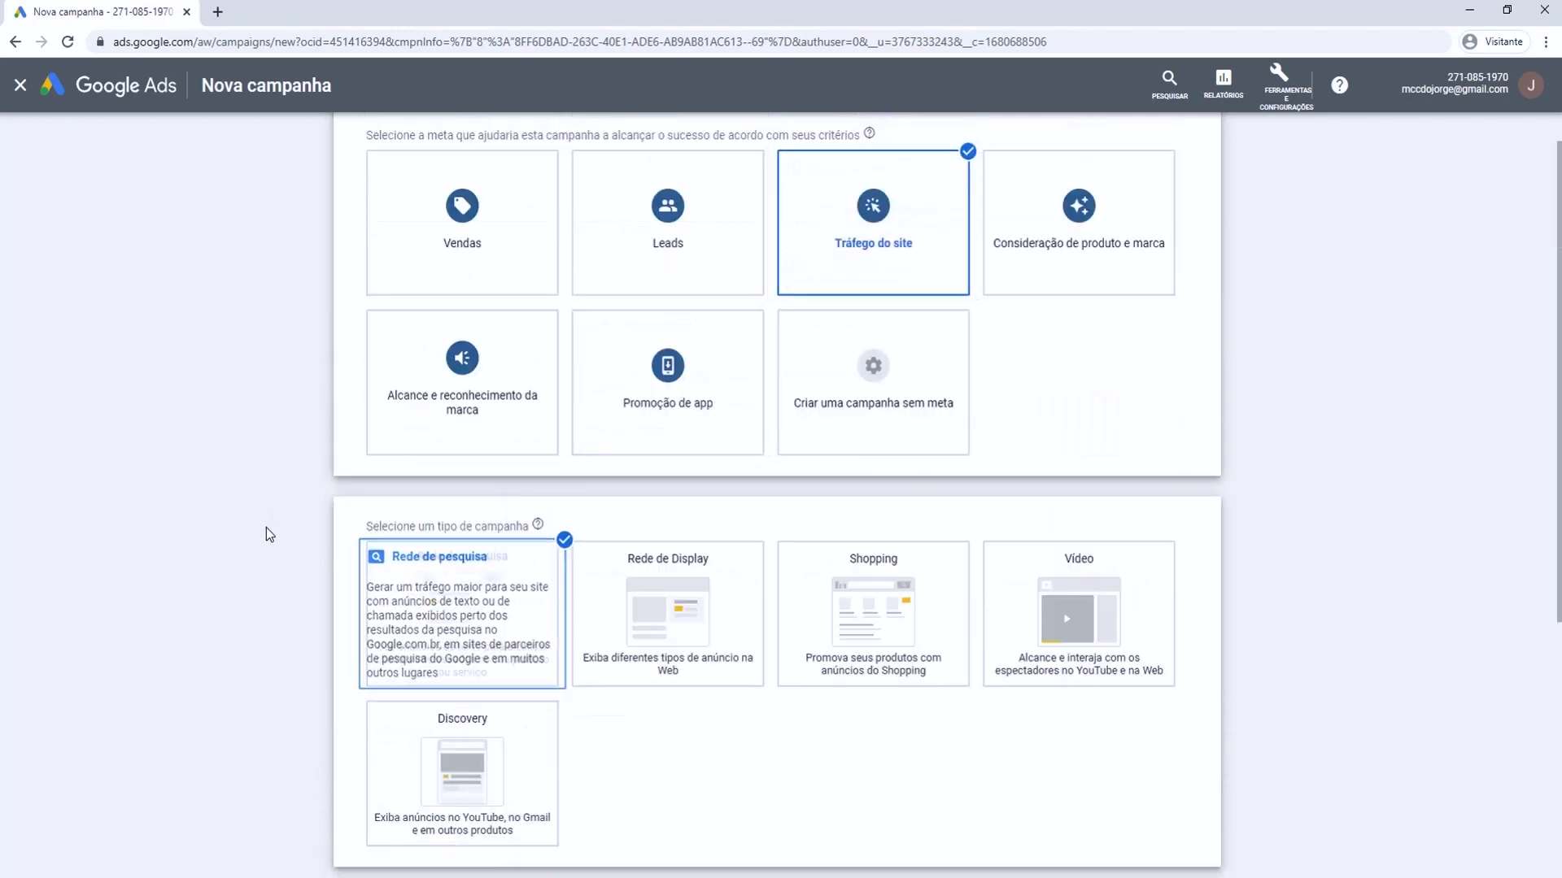
scroll(240, 511, "down", 3)
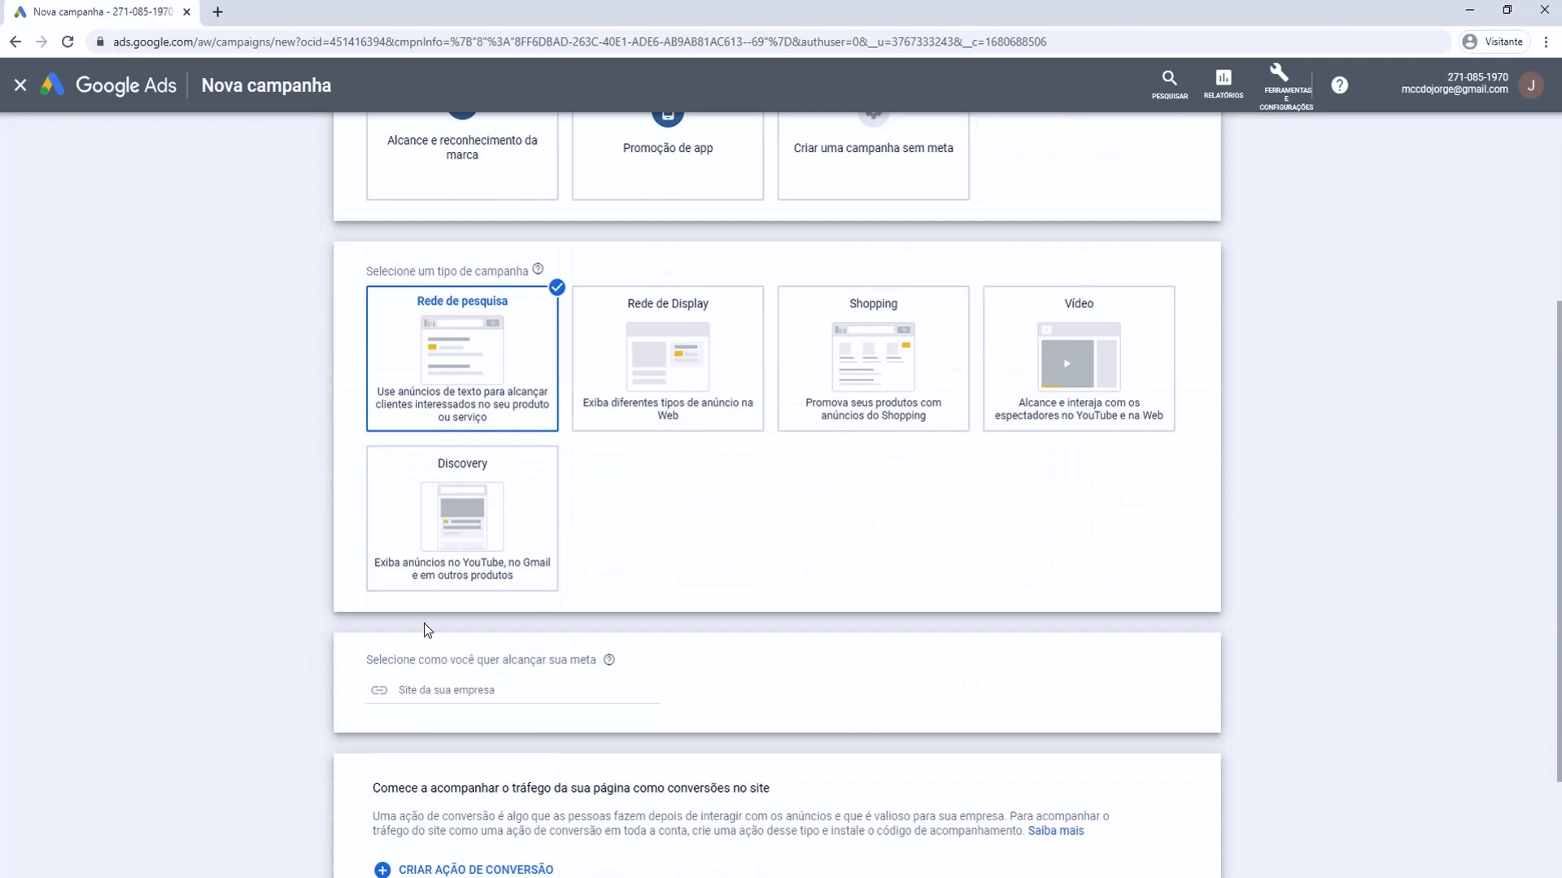
left_click(495, 694)
type("jorgeavila.com.br")
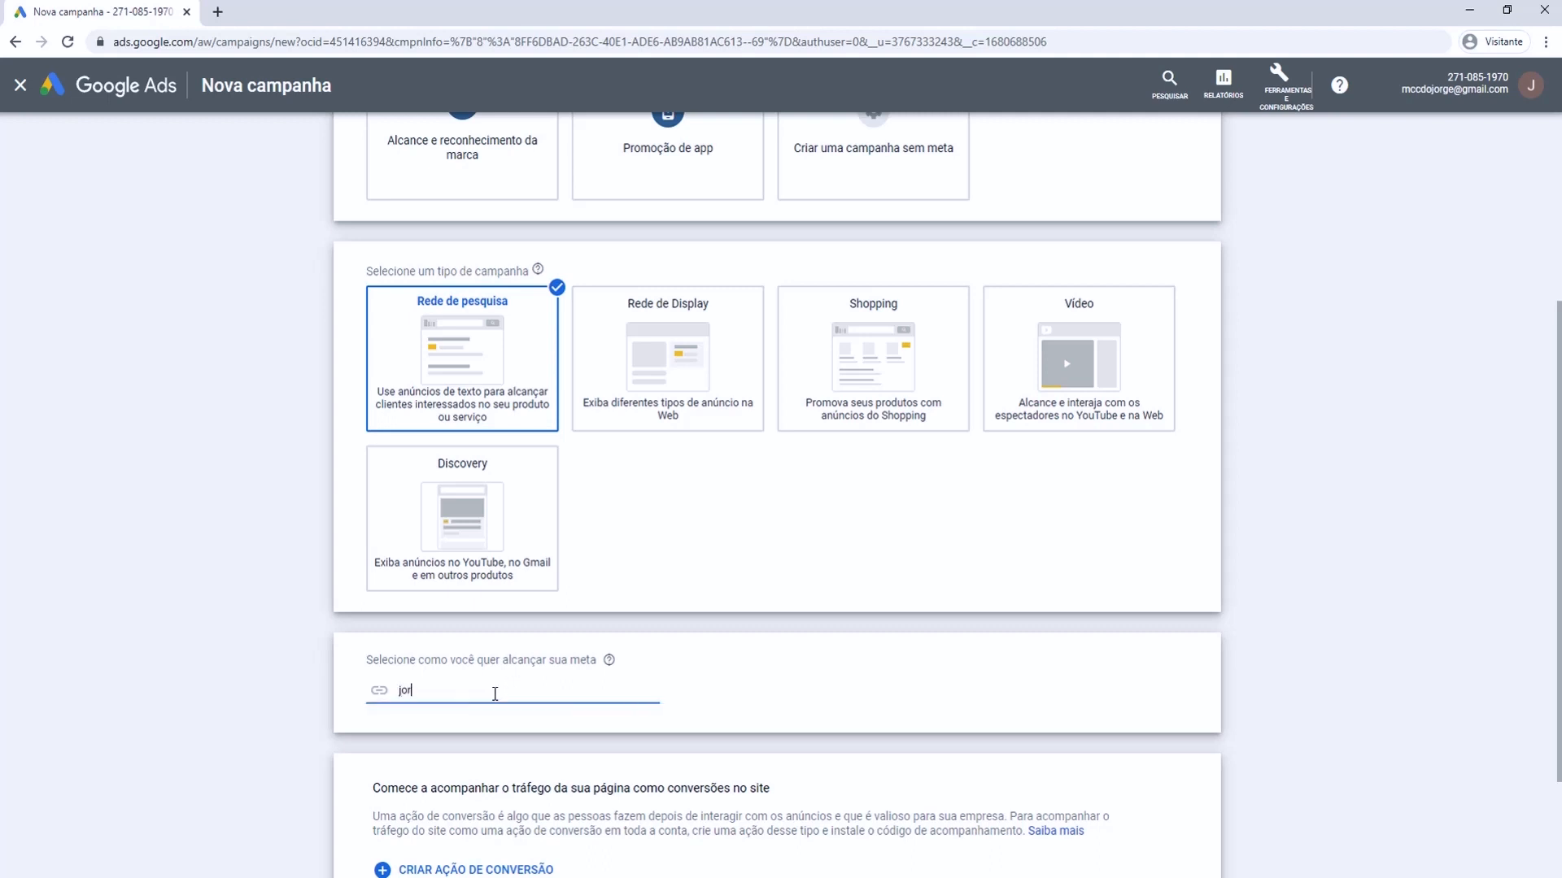
scroll(275, 606, "down", 2)
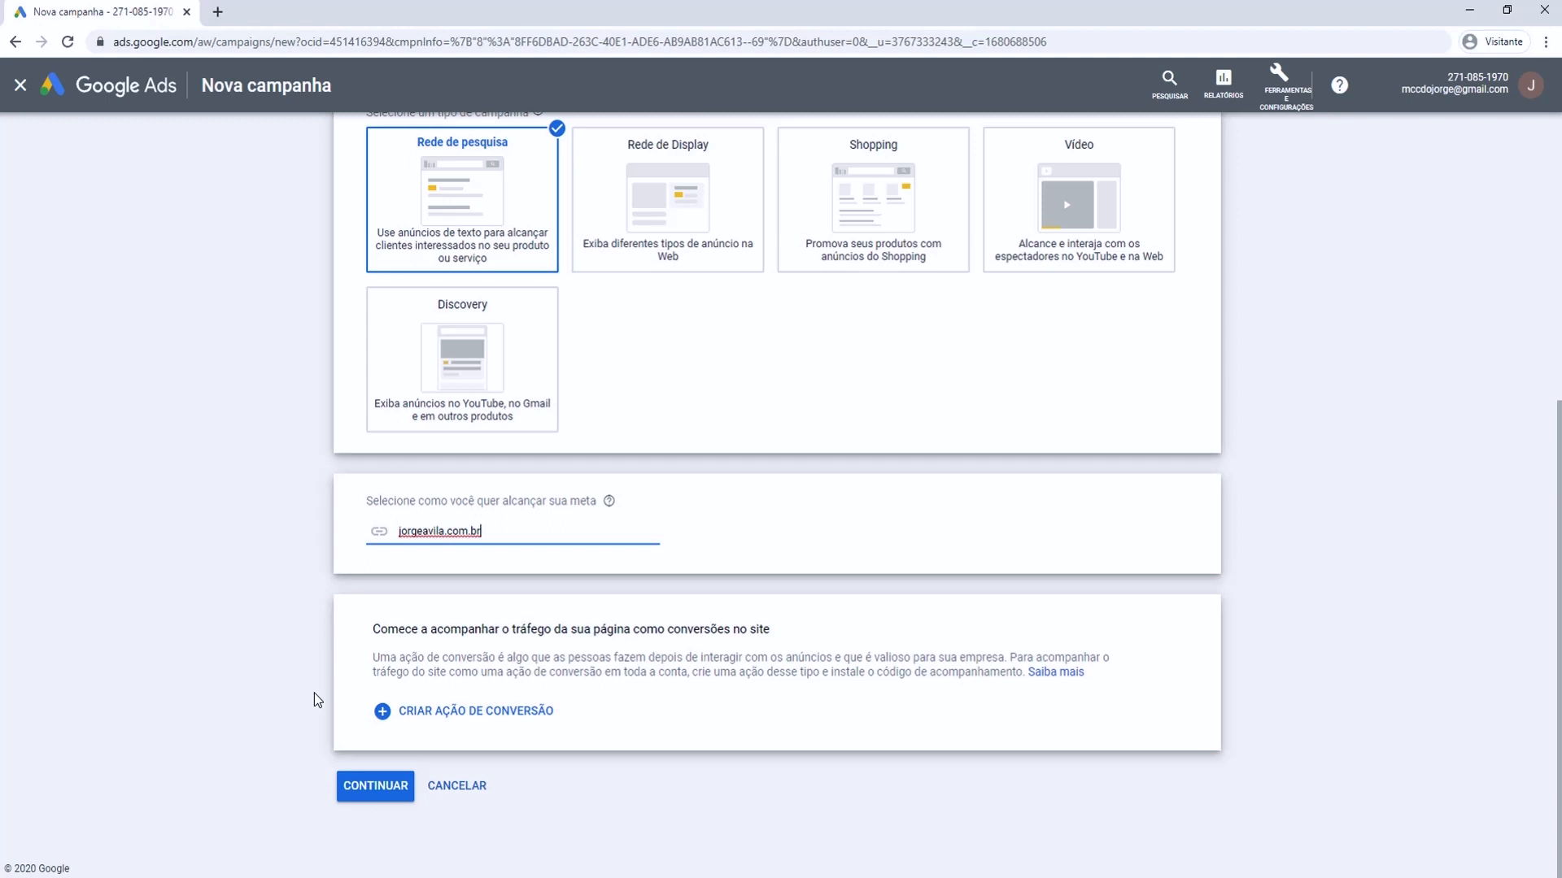
left_click(371, 788)
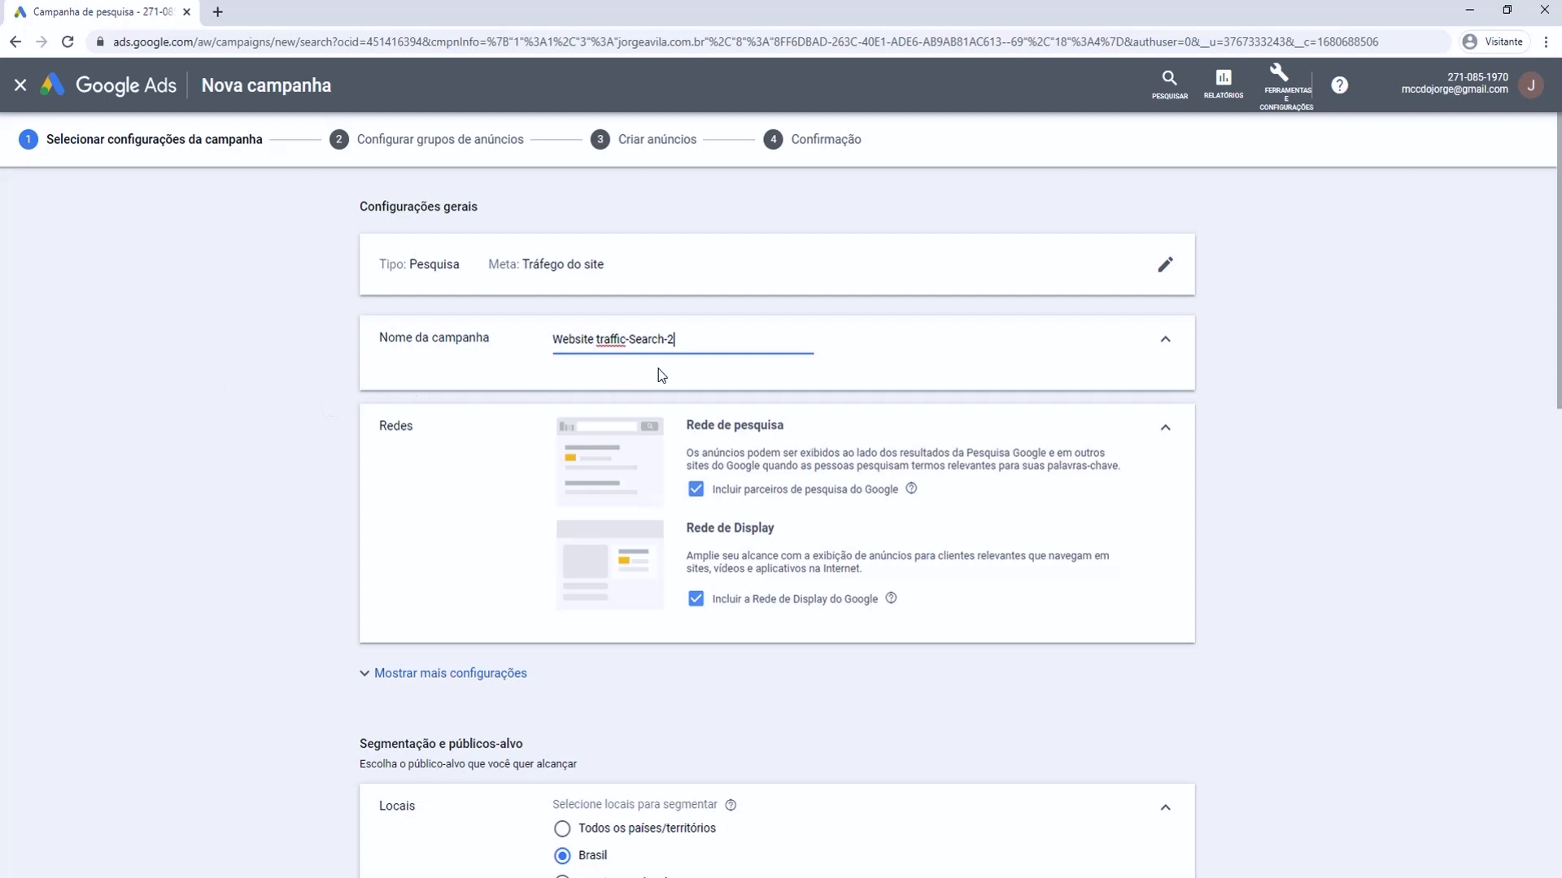
- Replace the default campaign name with CURSO GOOGLE ADS
left_click(691, 333)
key("ctrl+a")
key("BackSpace")
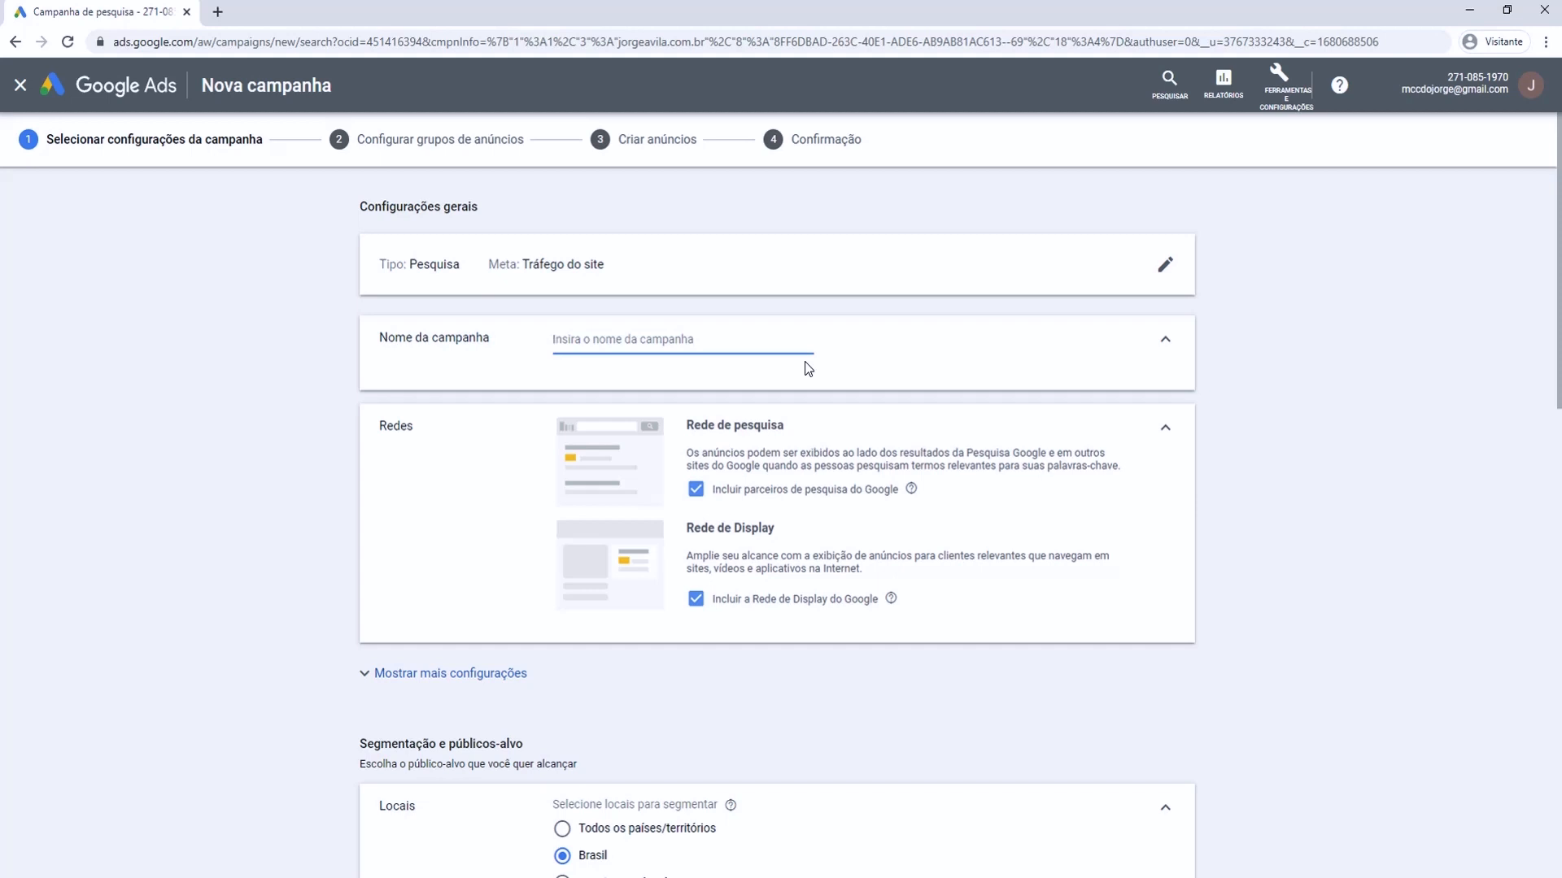
key("ctrl+z")
key("BackSpace")
type("CURSO GOOGLE ADS")
- Exclude the Google Display Network and the Google search partners from the campaign's networks
scroll(504, 440, "down", 1)
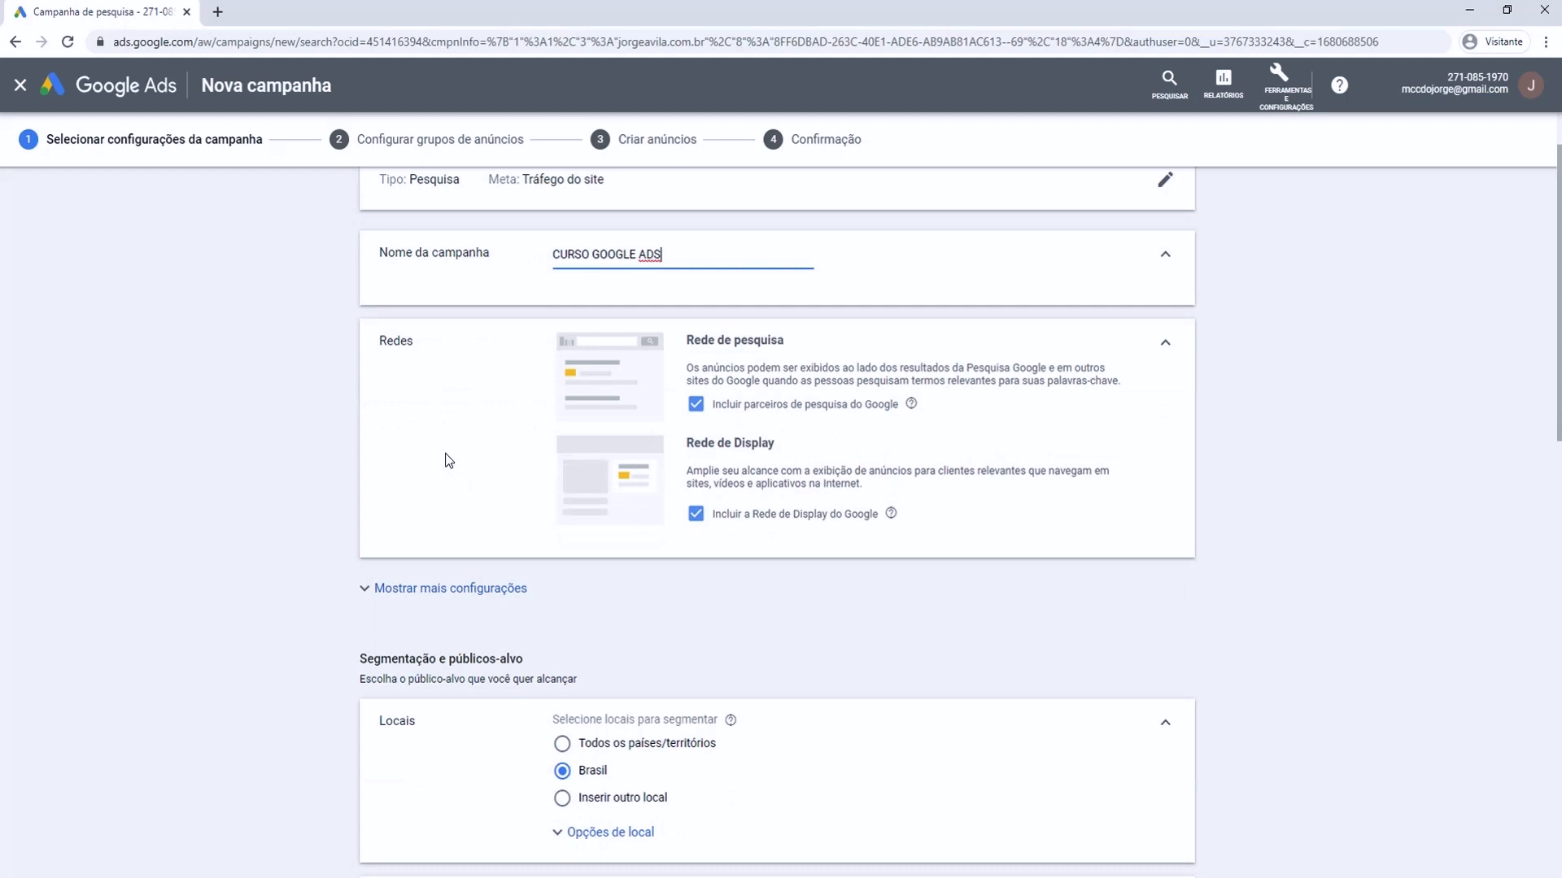
left_click(696, 515)
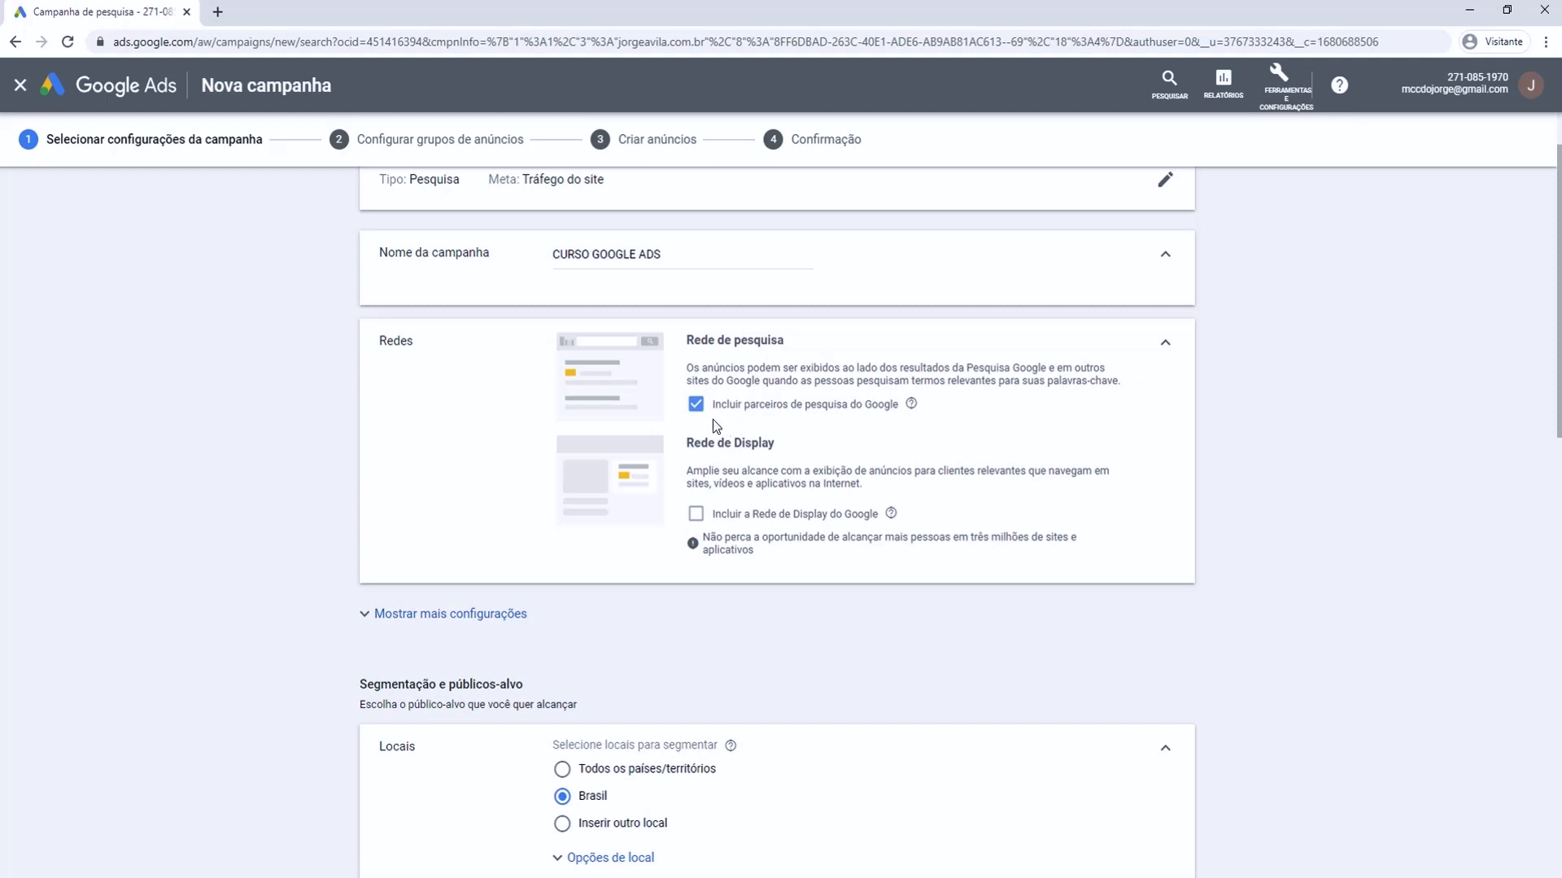
left_click(696, 407)
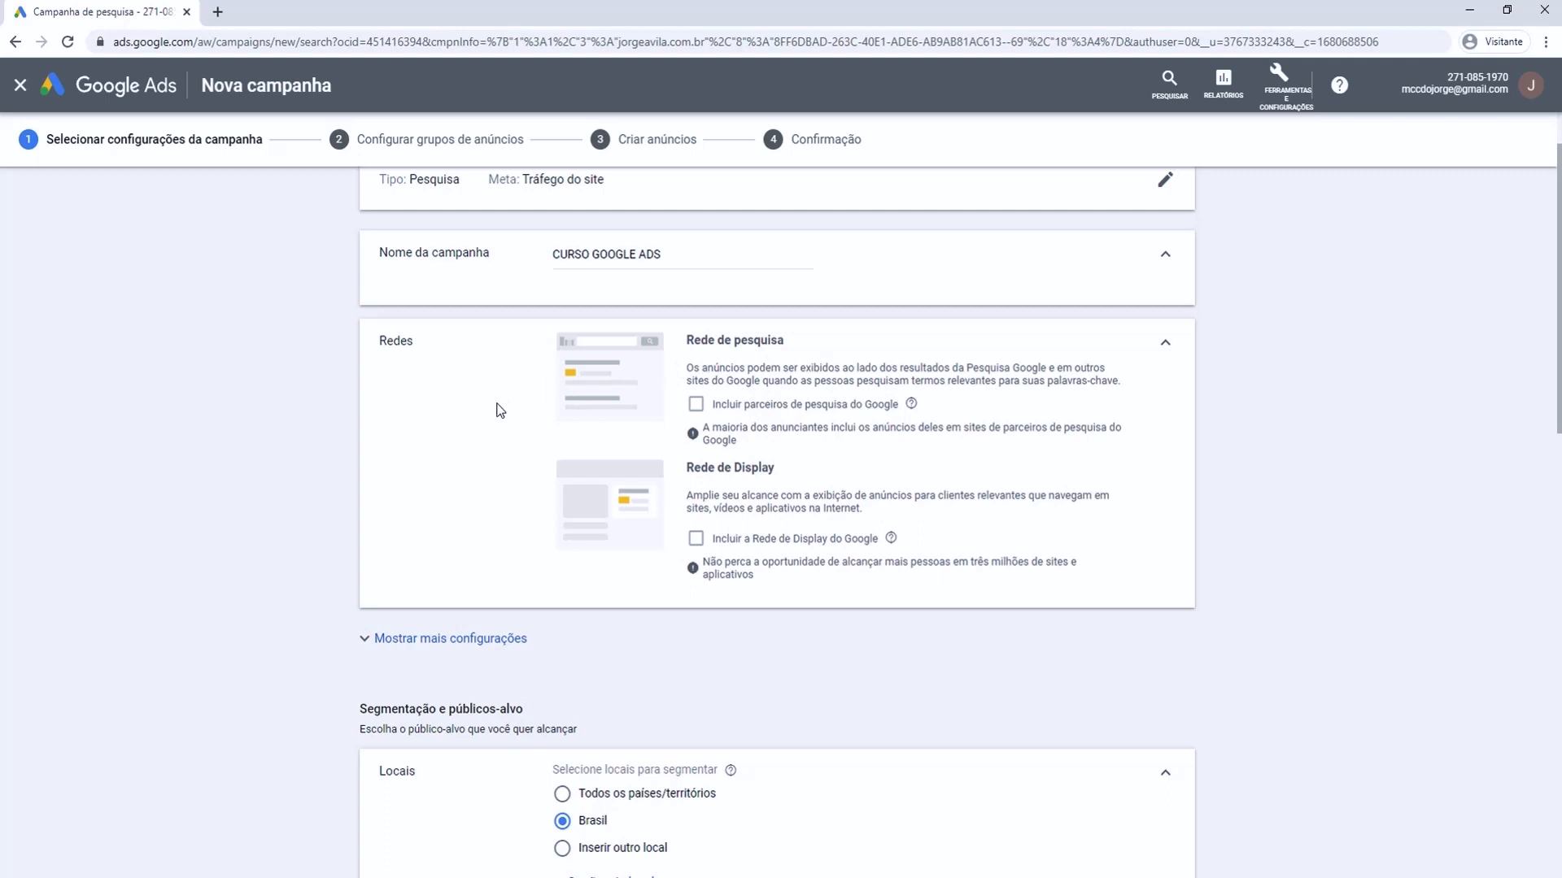
- Show the additional settings and review the start and end date options, leaving the end date at Nenhuma
scroll(481, 421, "down", 2)
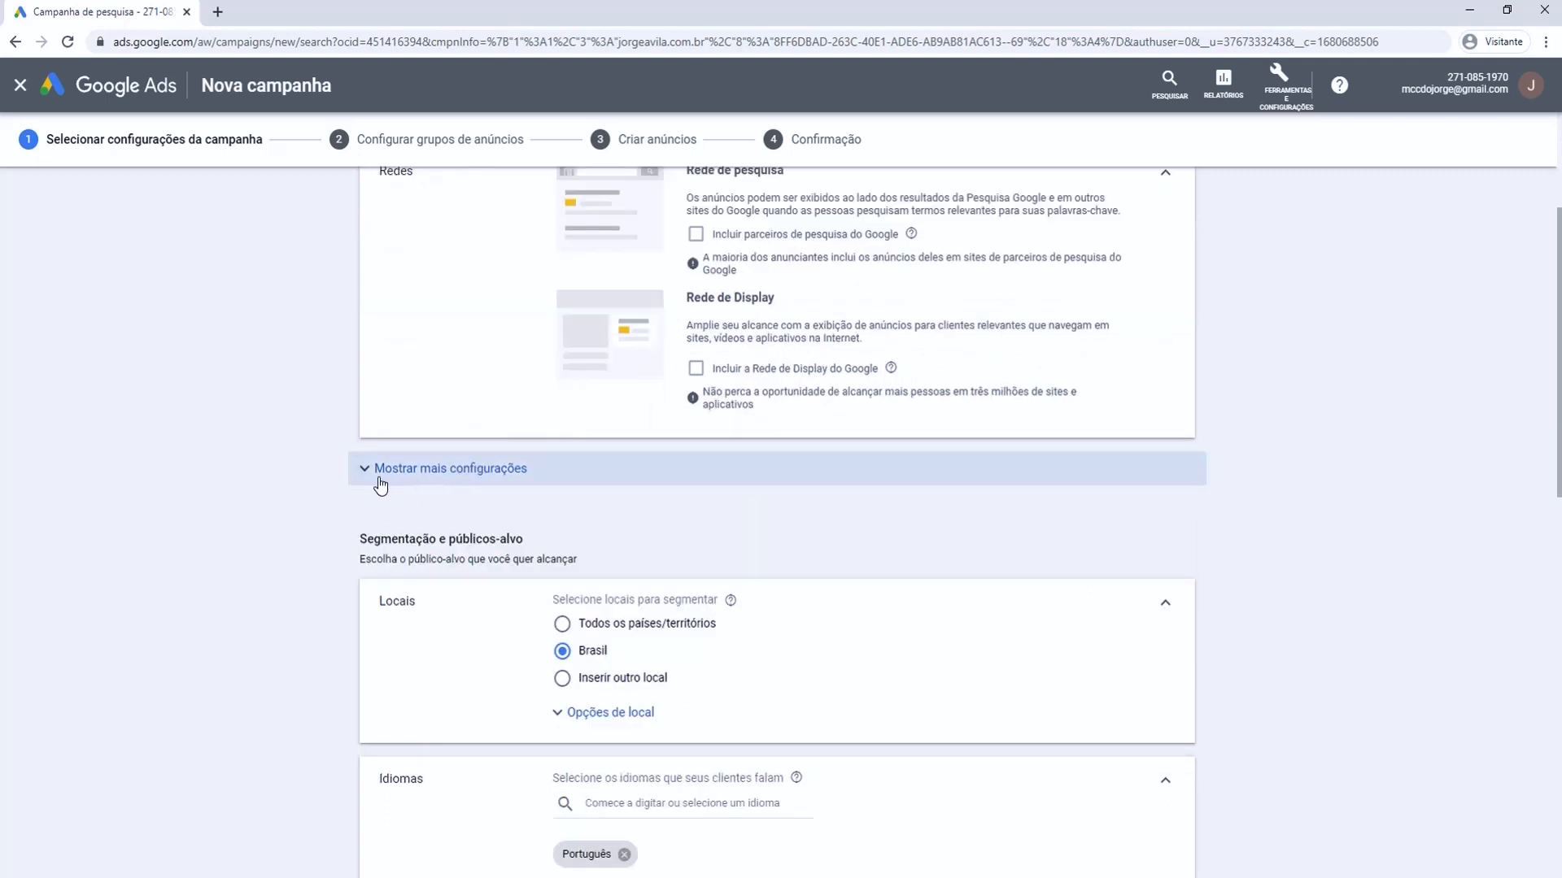
left_click(478, 469)
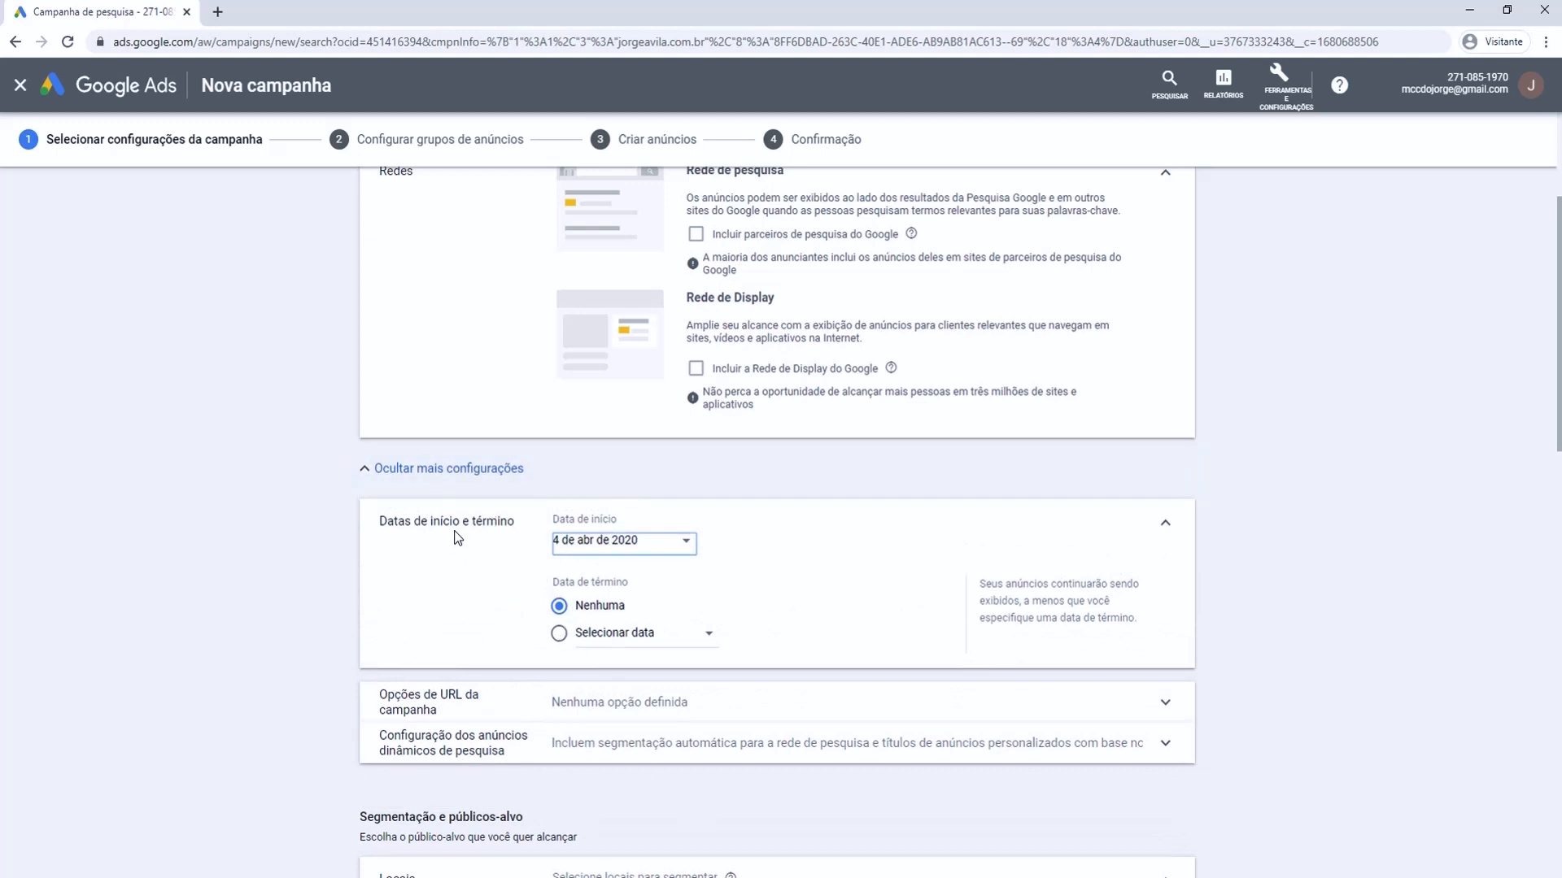
left_click(559, 633)
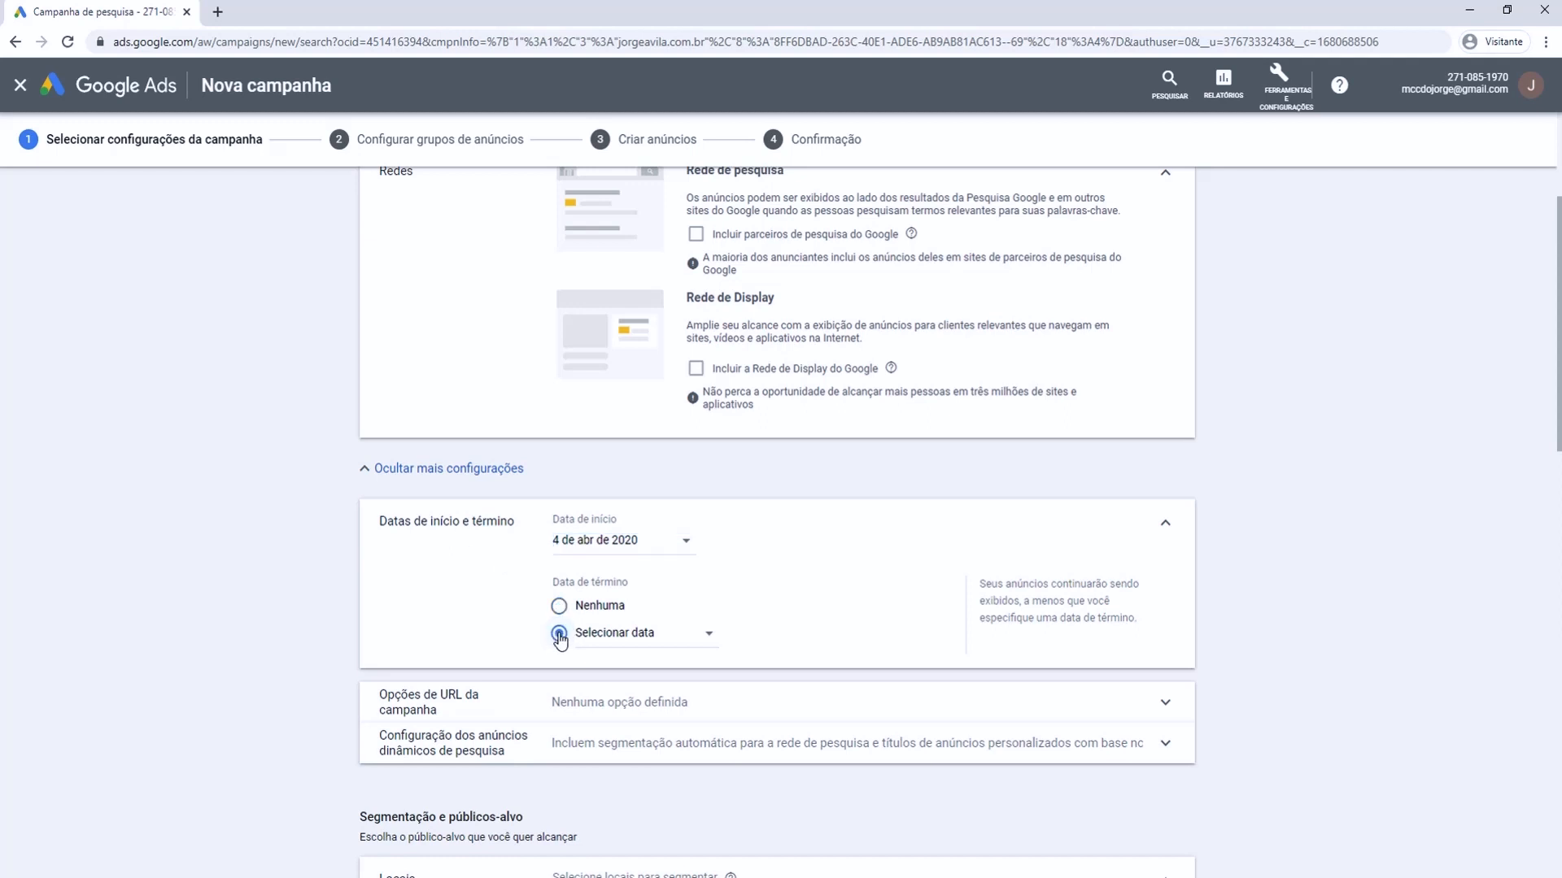
left_click(610, 640)
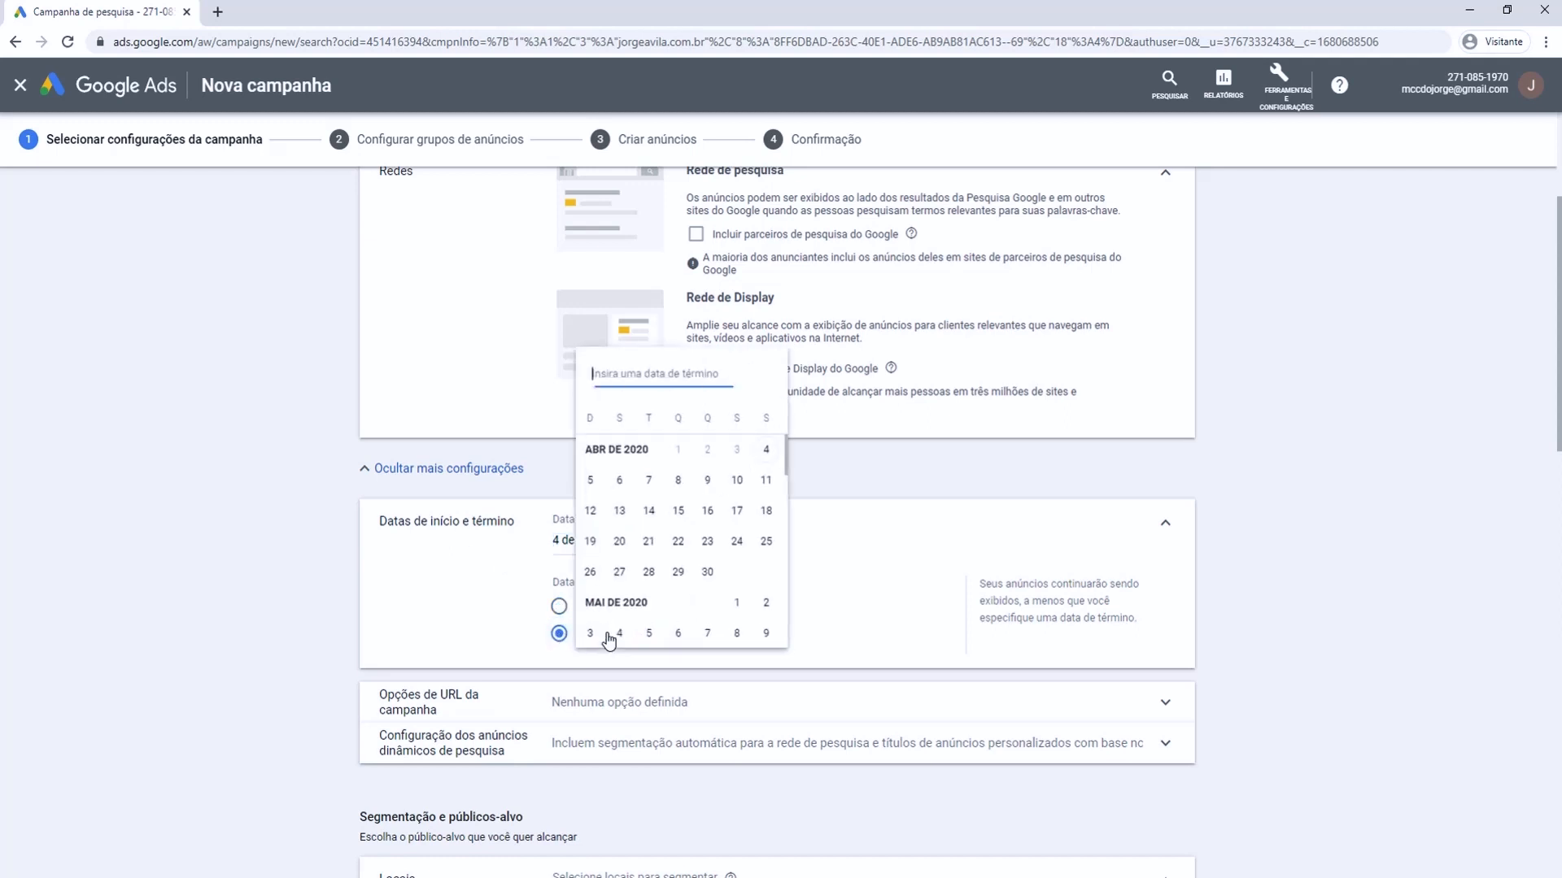
left_click(523, 621)
left_click(559, 606)
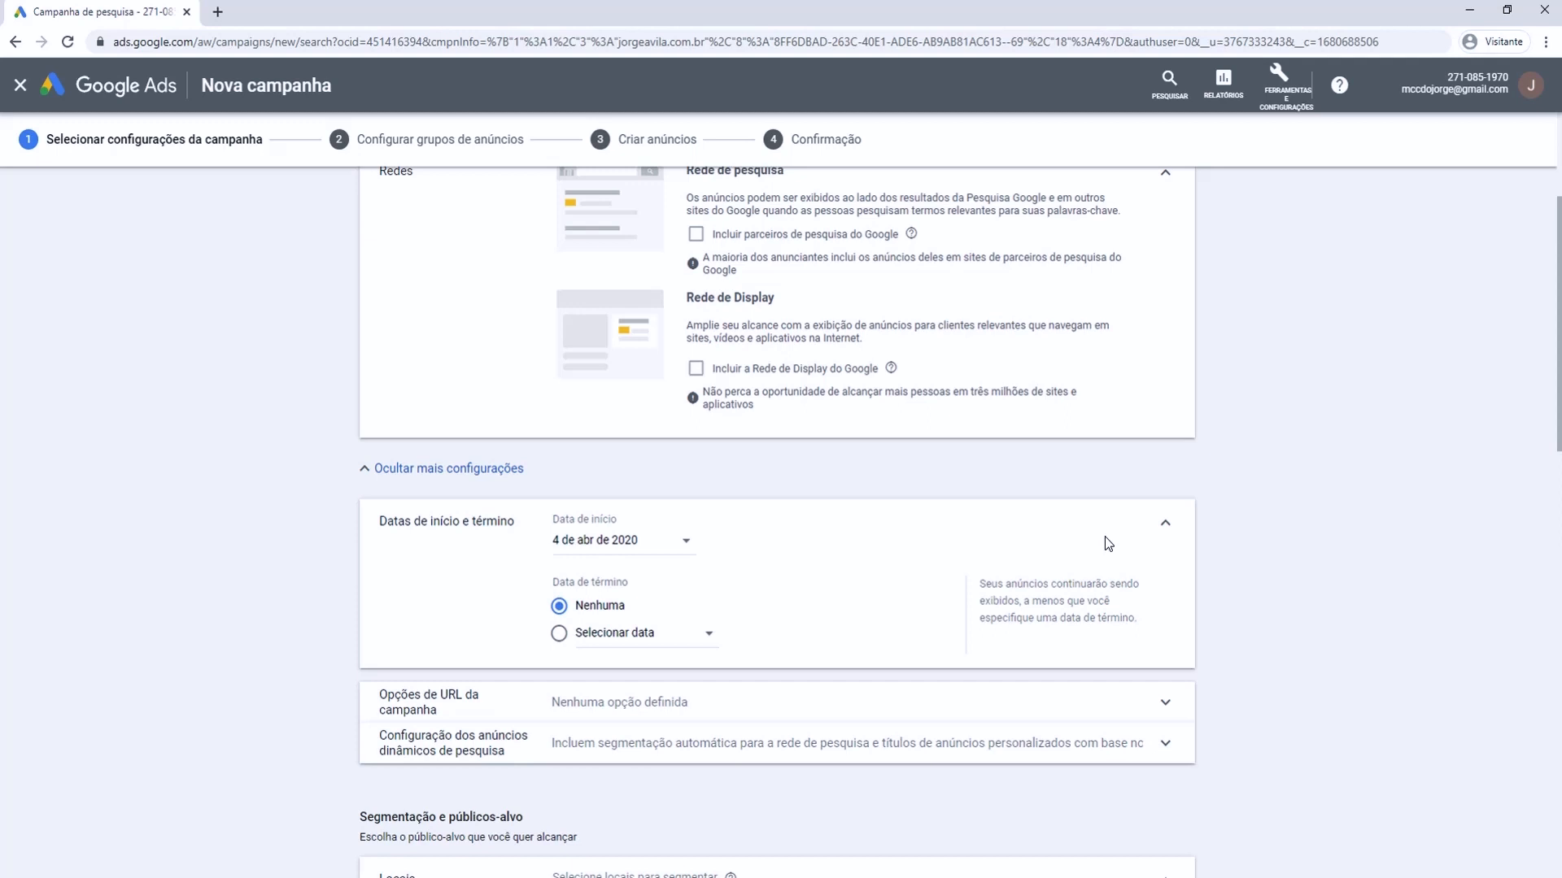
left_click(1164, 530)
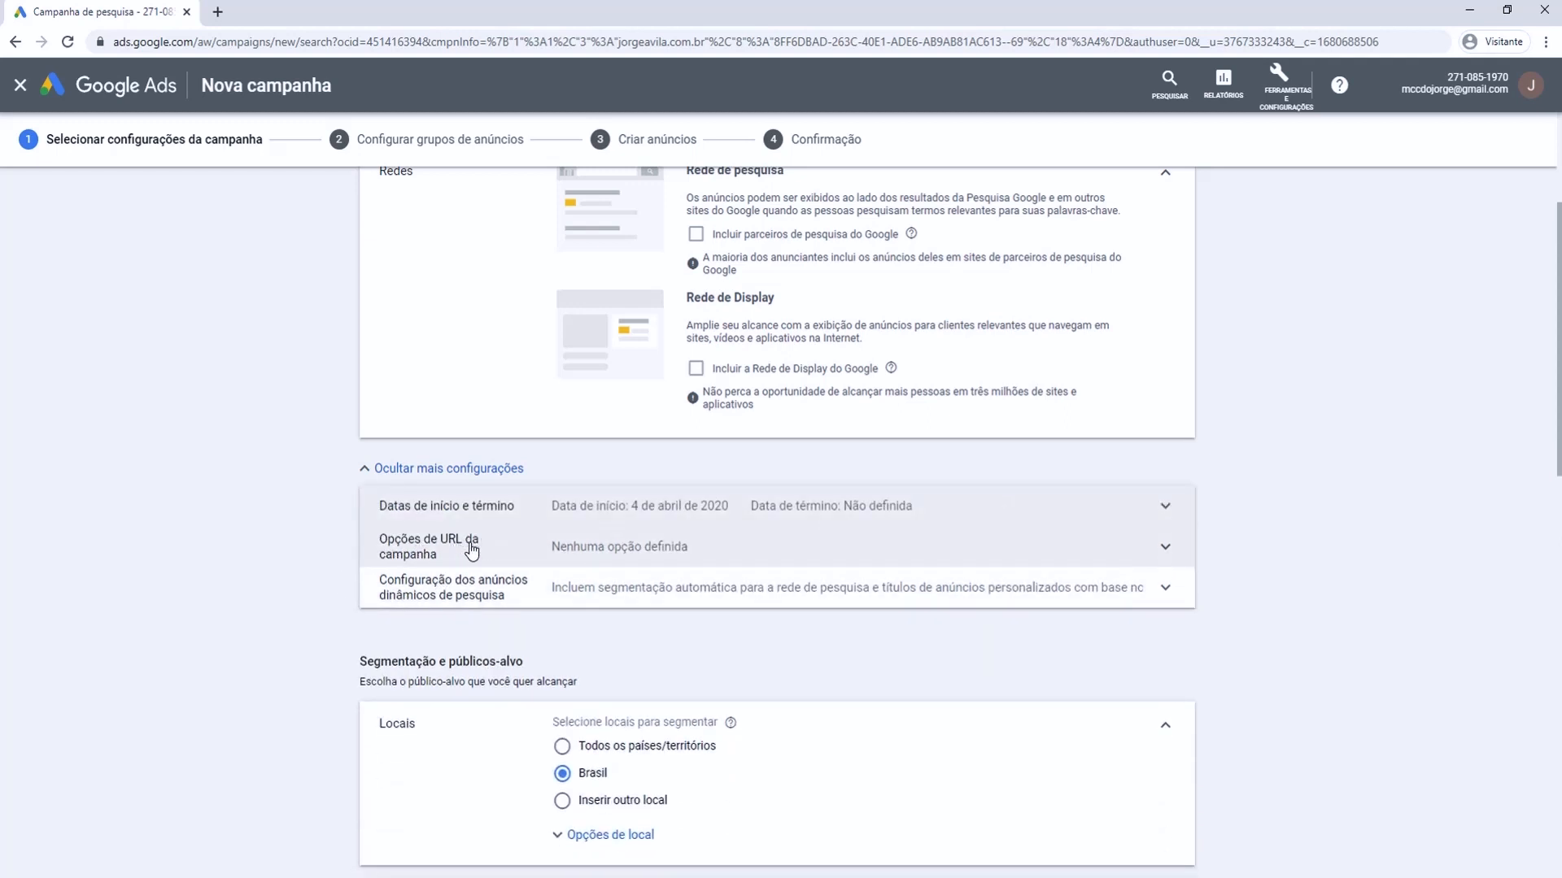
- Examine the campaign URL options and the dynamic search ads settings without changing them
left_click(471, 551)
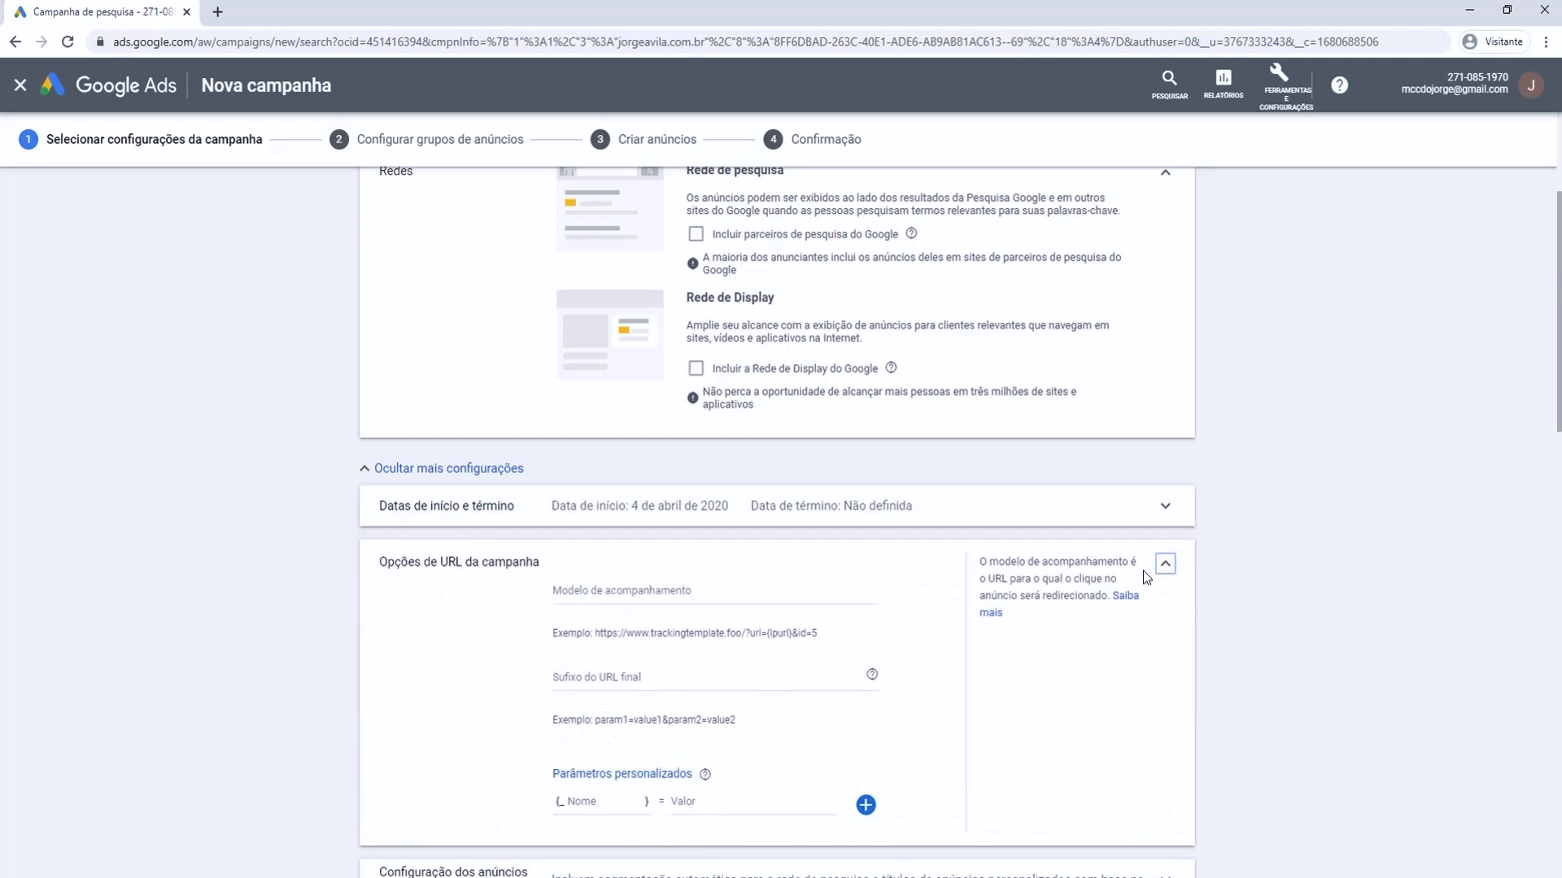
left_click(1163, 565)
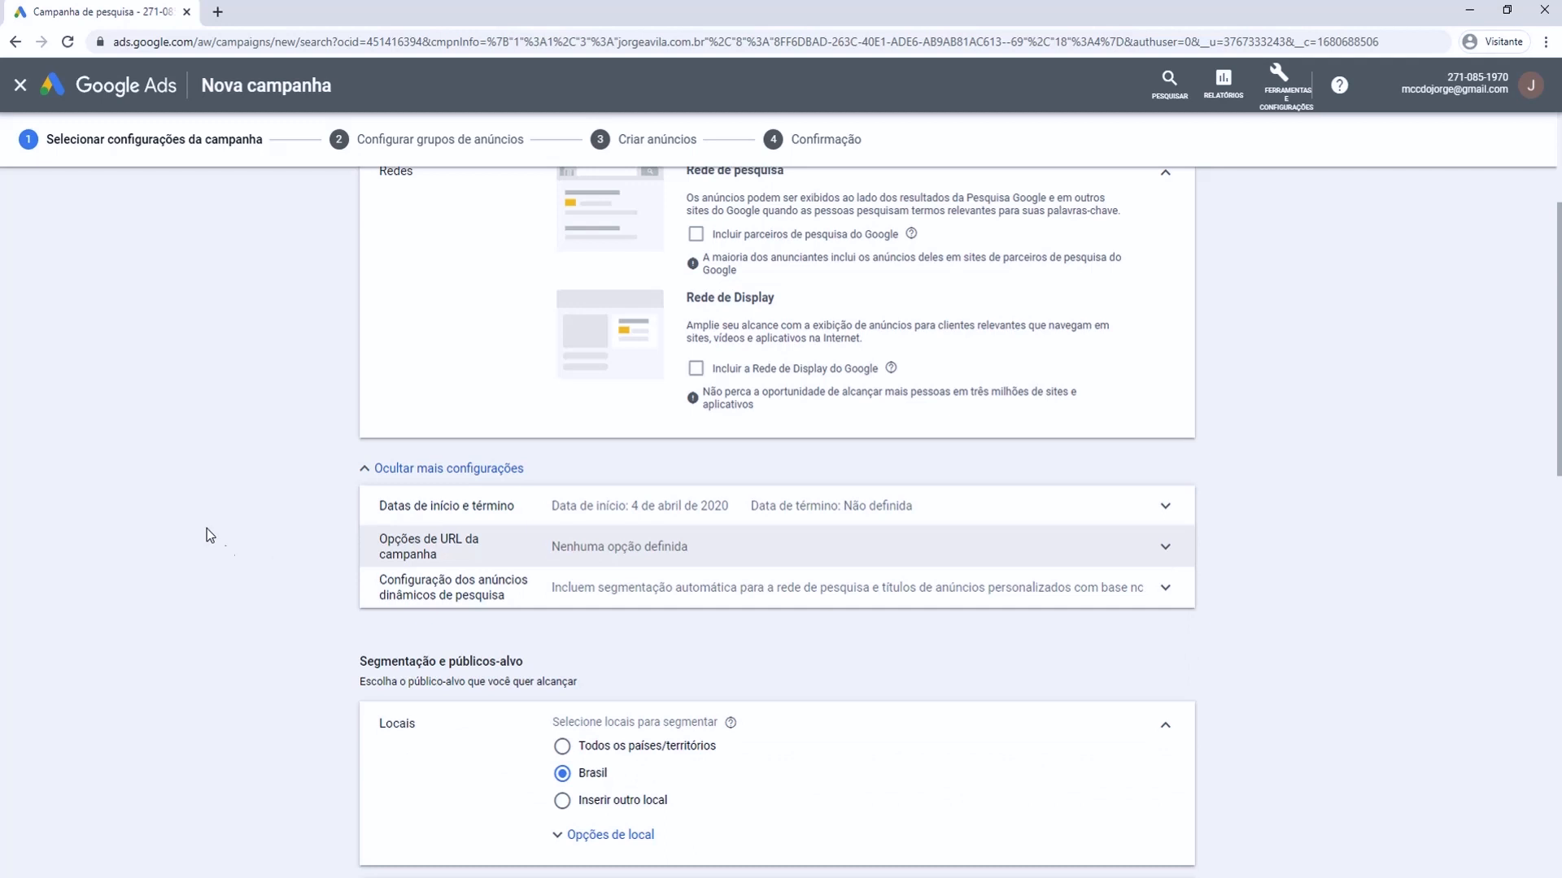
scroll(193, 532, "down", 1)
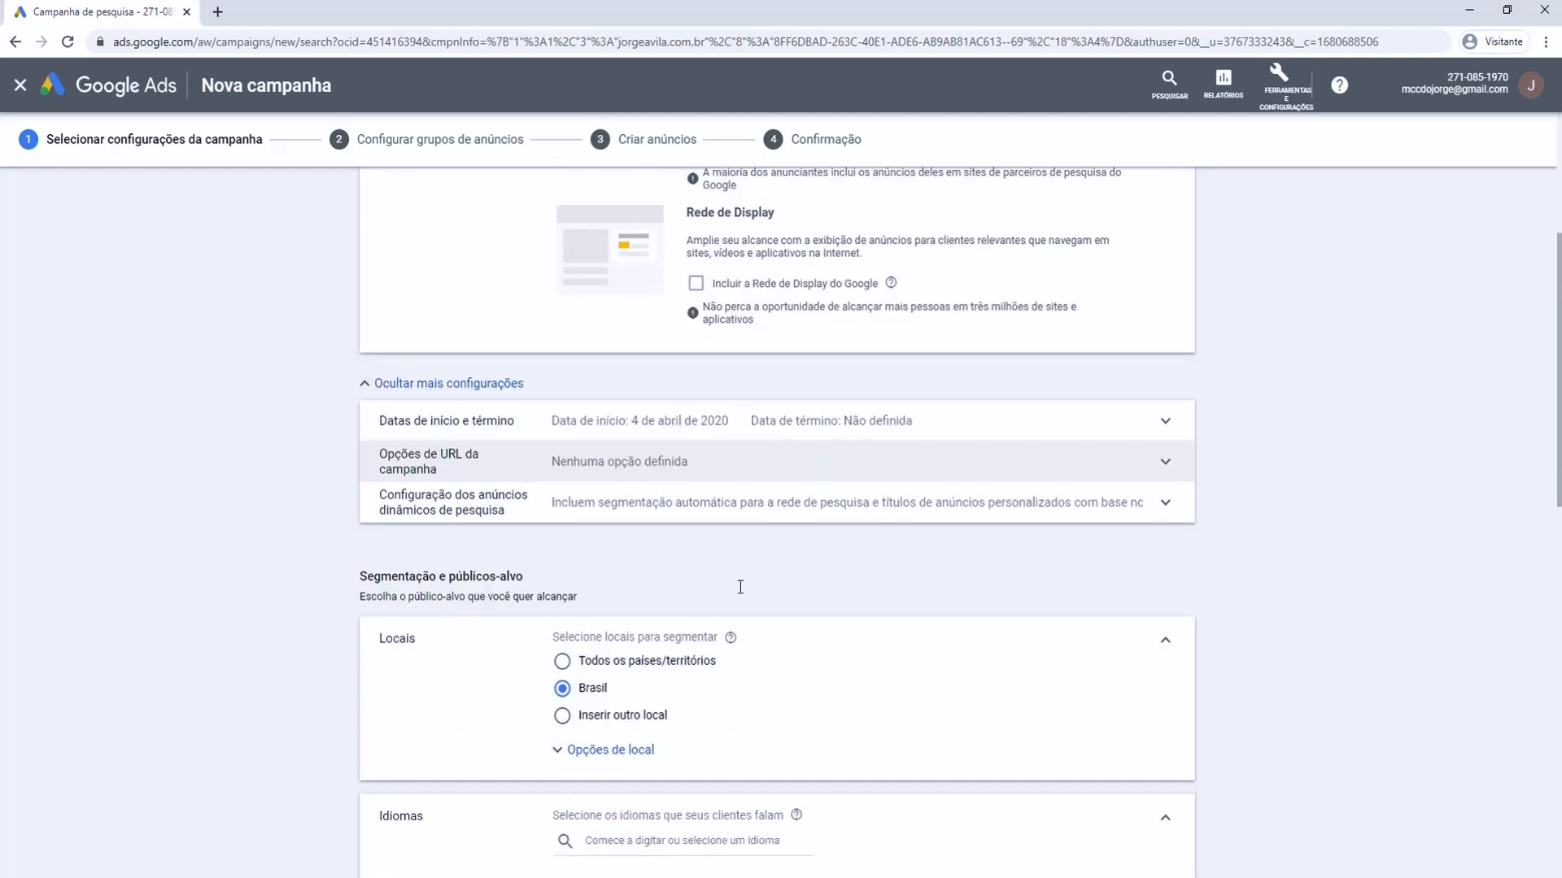
left_click(1166, 506)
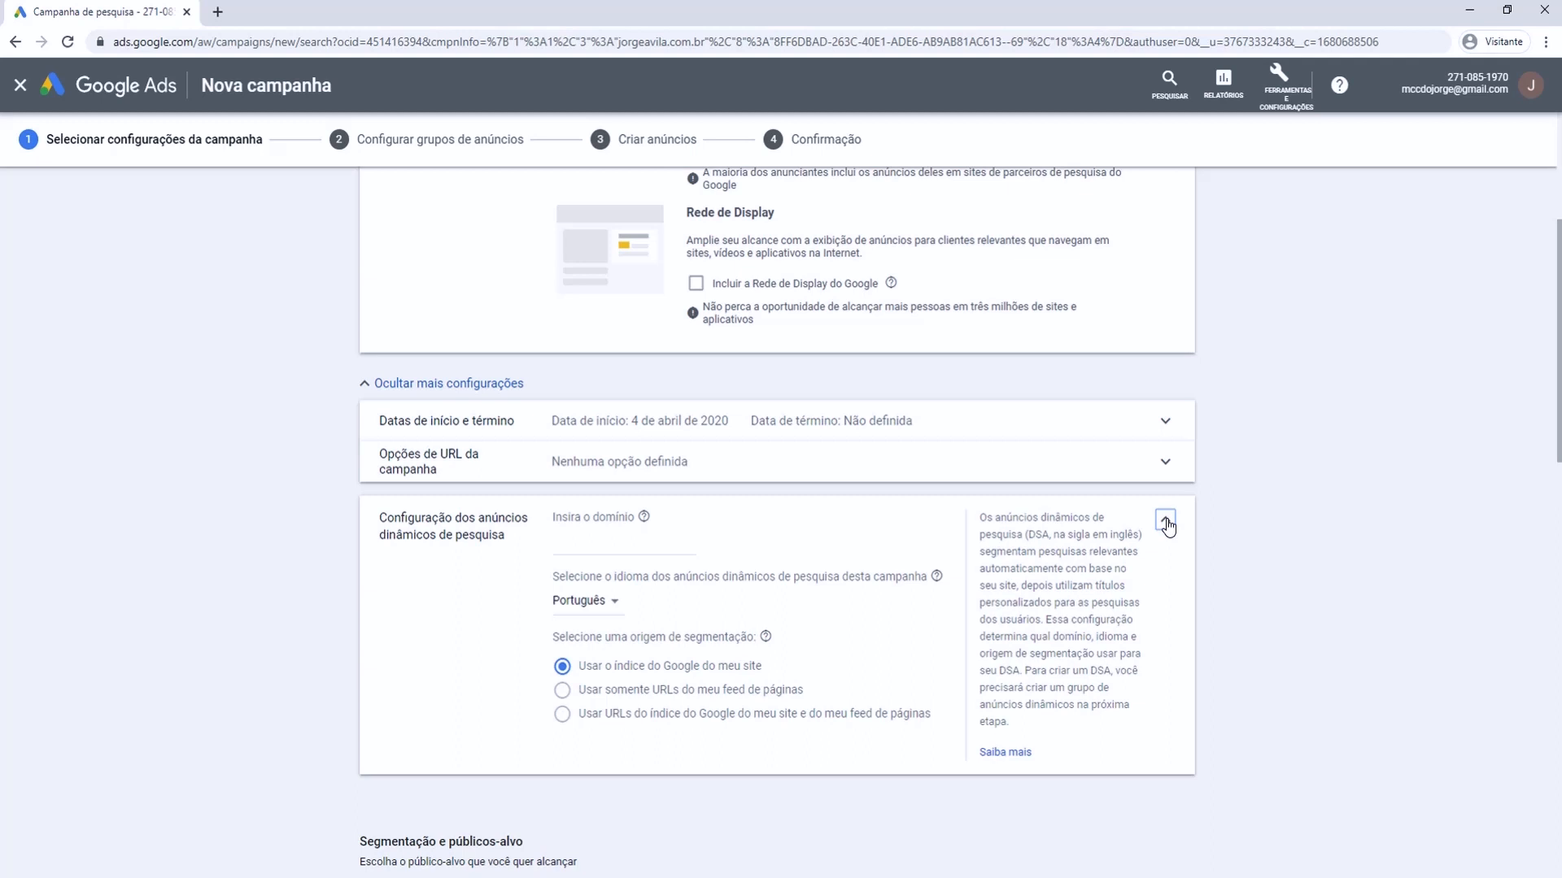
left_click(1166, 521)
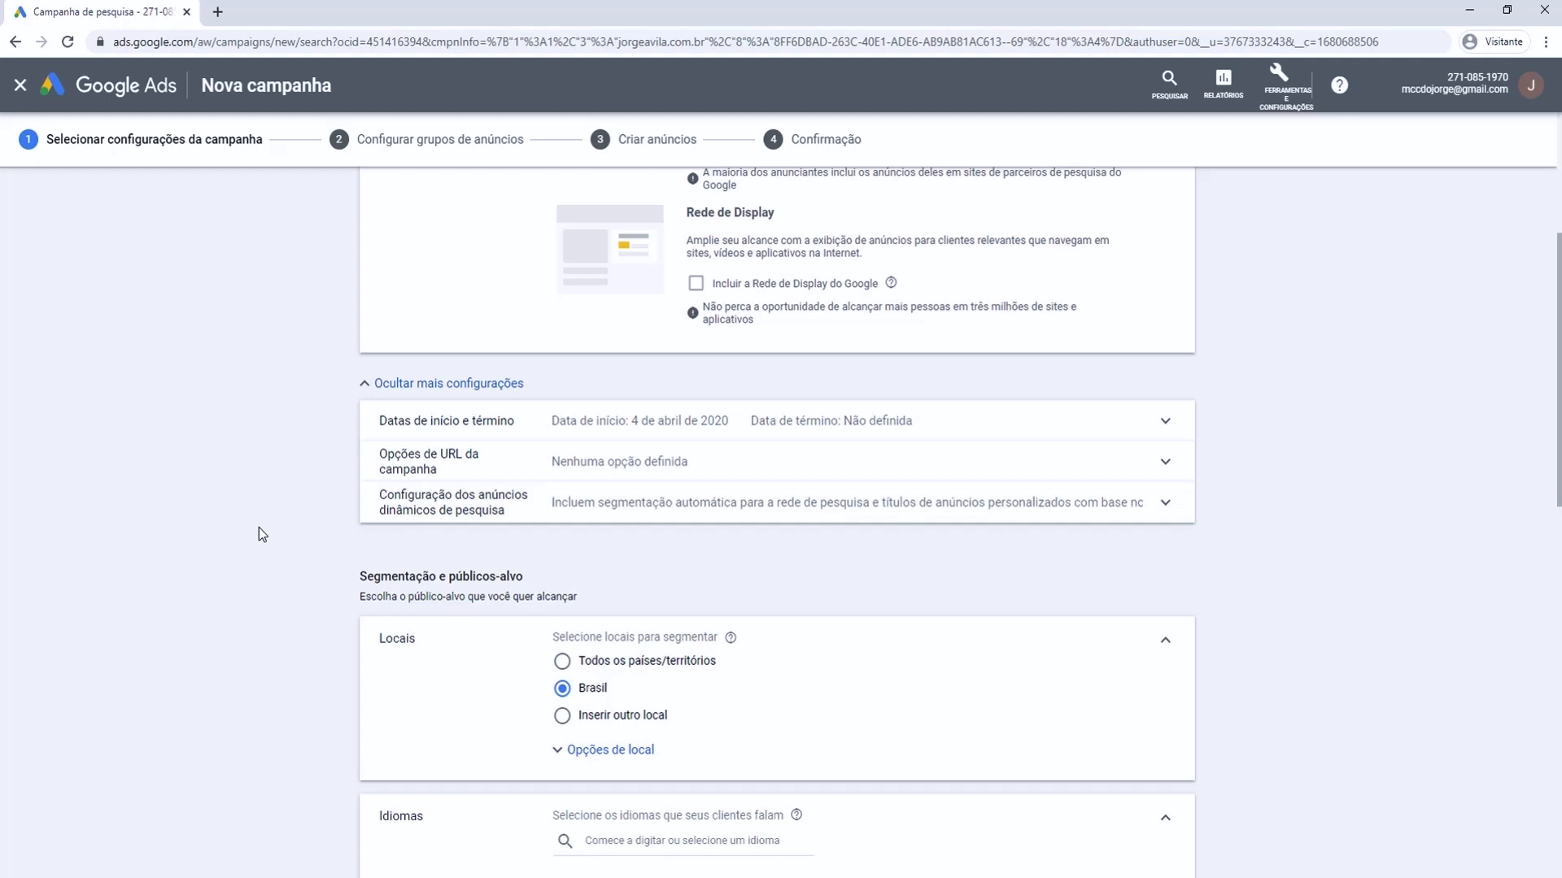
scroll(258, 527, "up", 2)
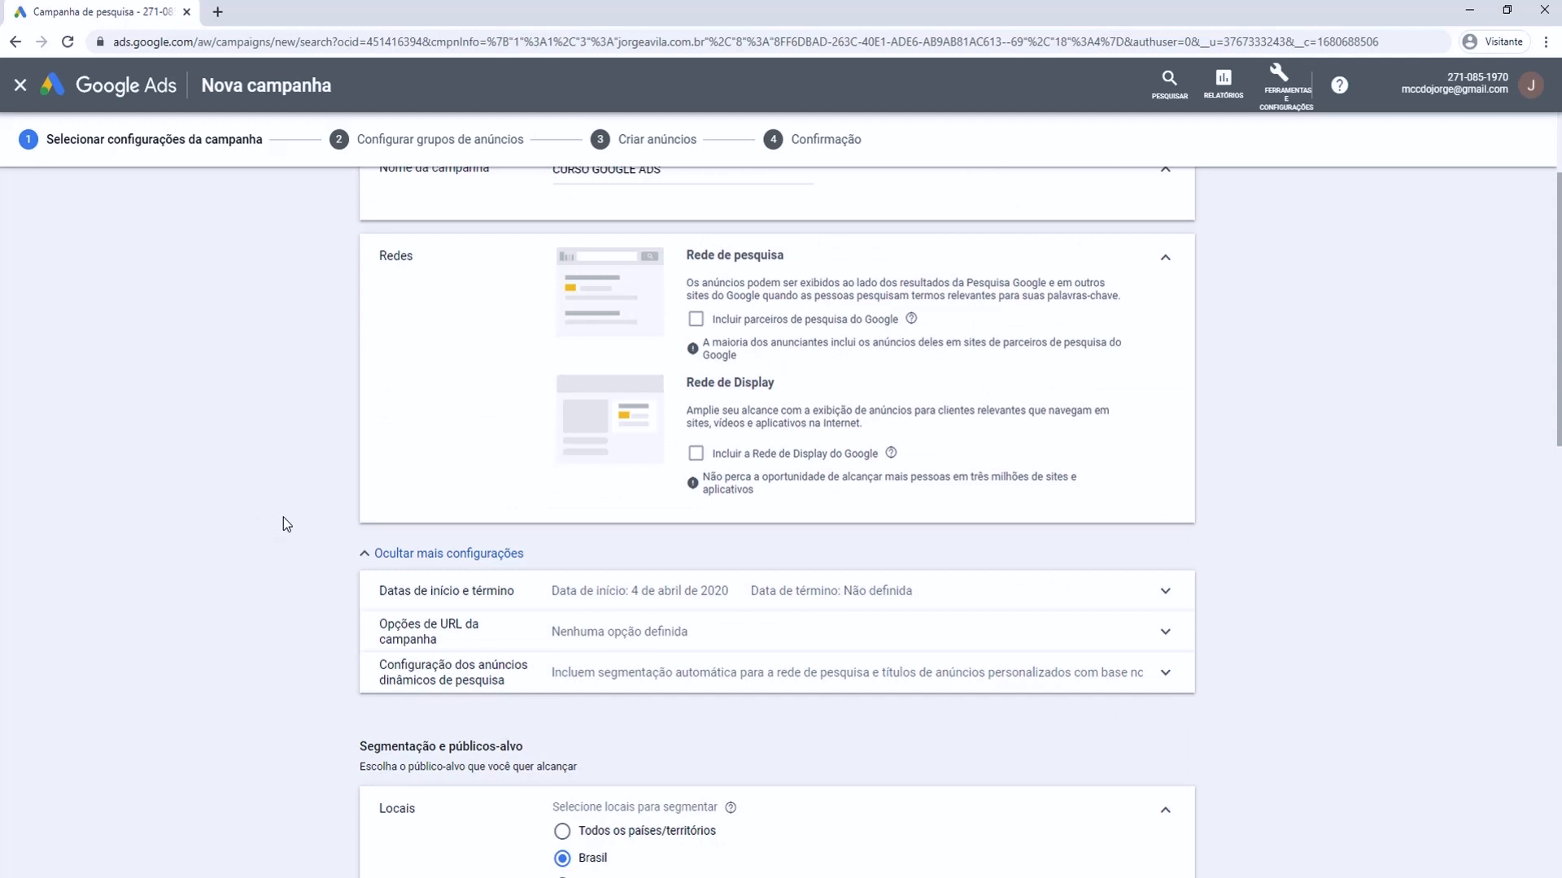
- Switch the location targeting to Inserir outro local and target the city Florianópolis, Santa Catarina, Brasil
scroll(422, 444, "down", 5)
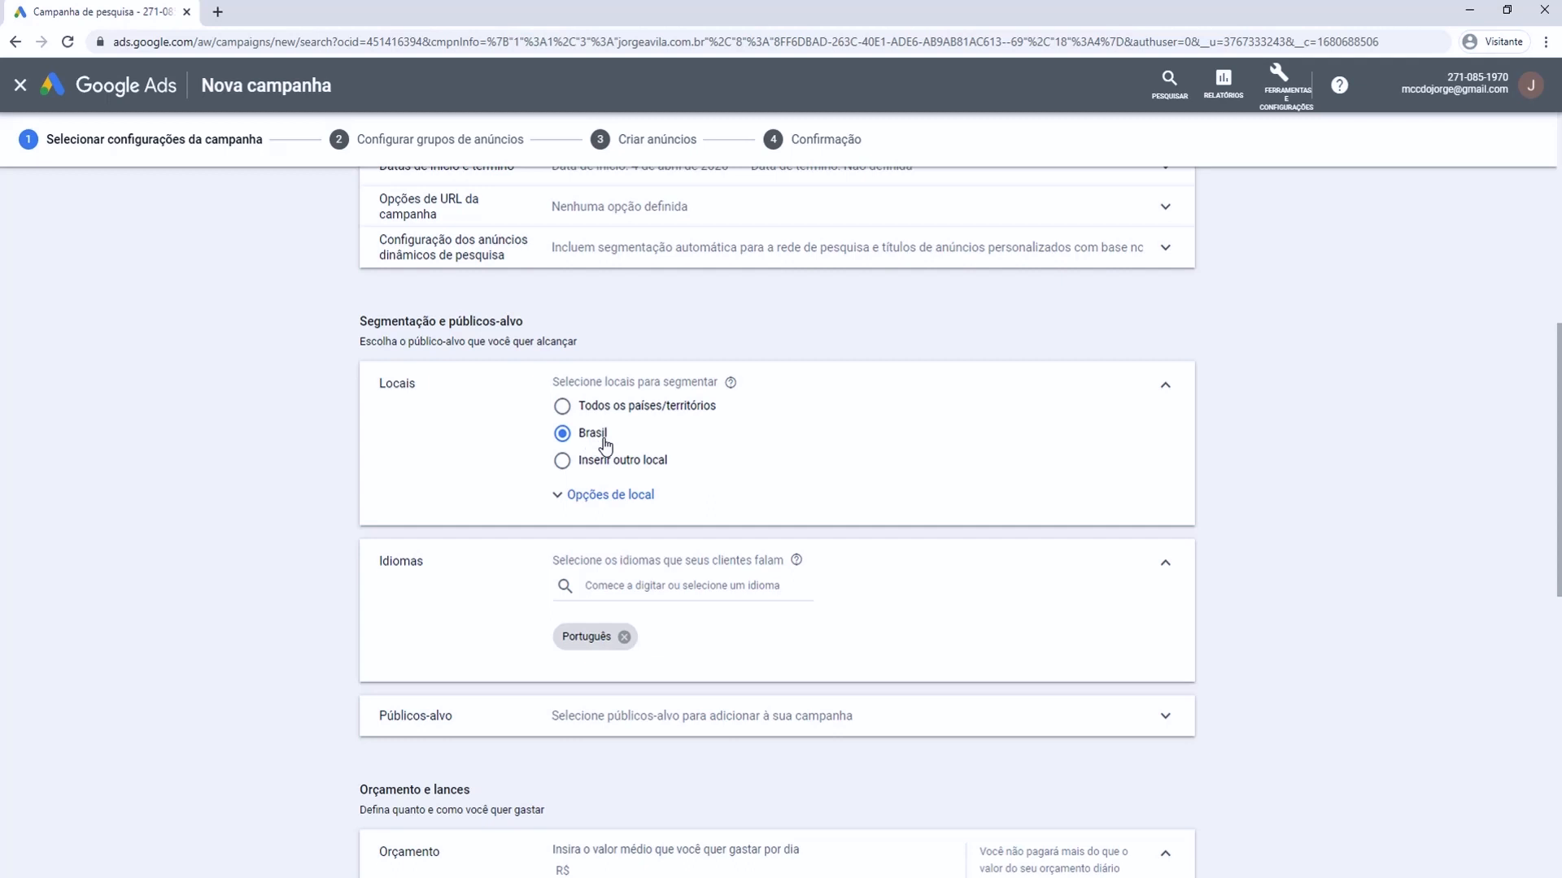
left_click(561, 461)
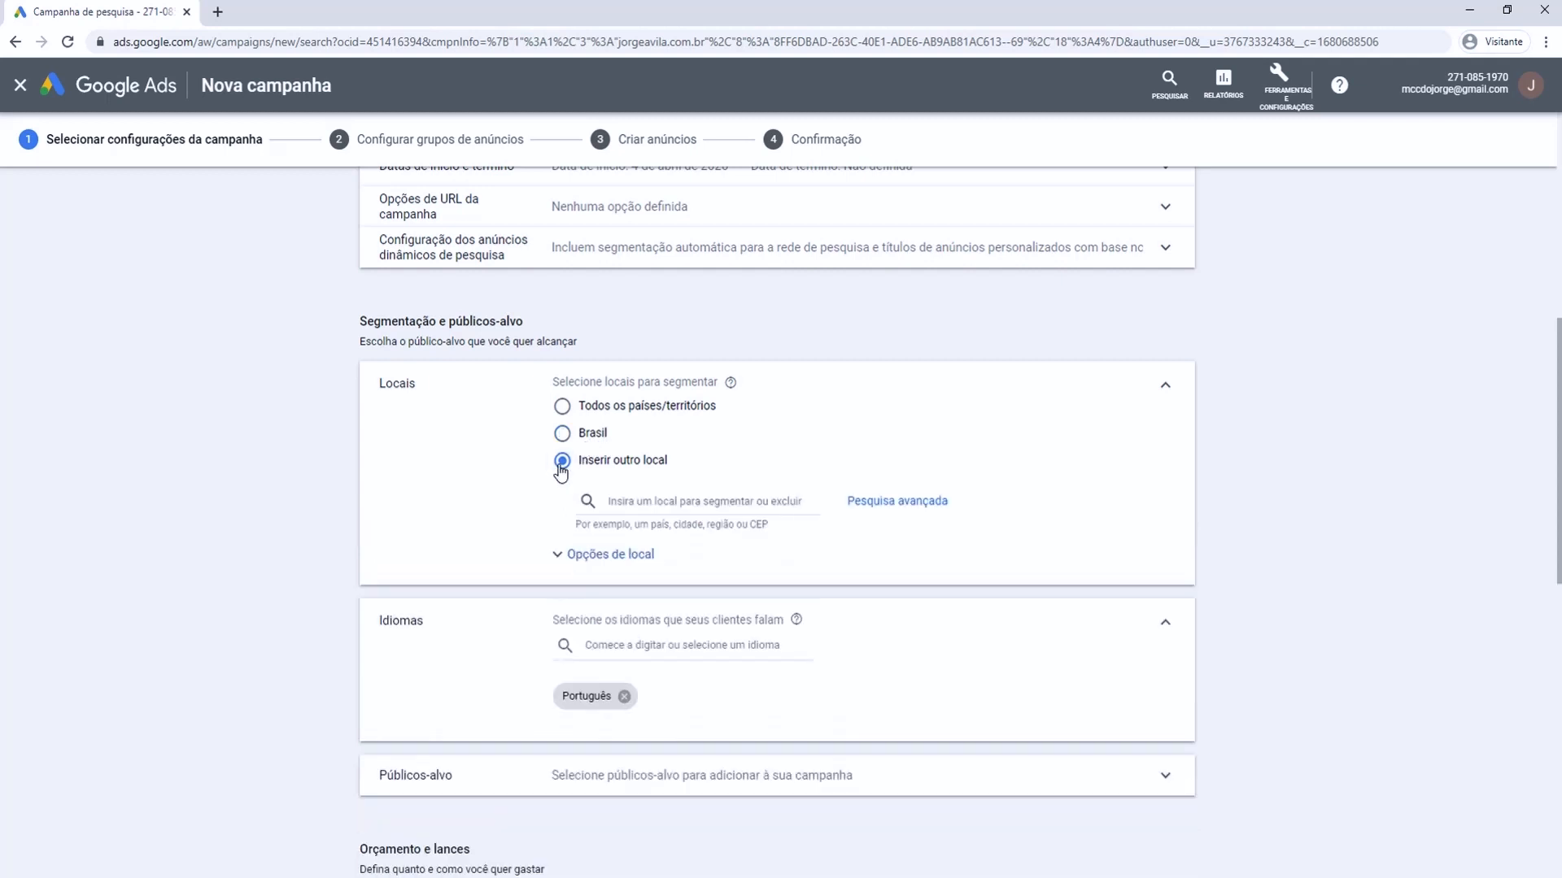
left_click(632, 502)
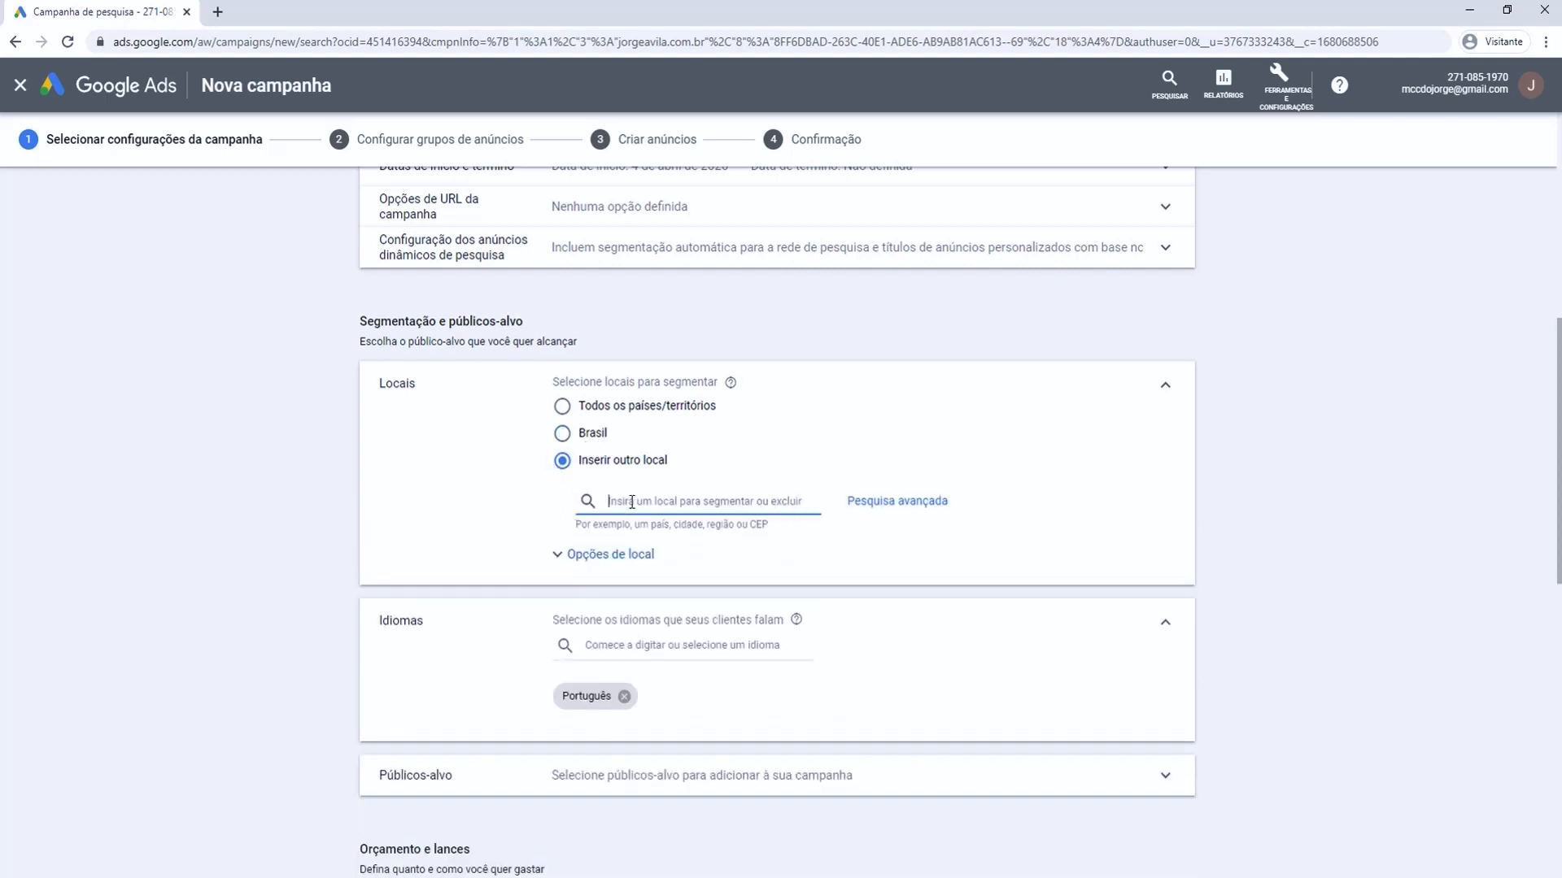
type("Fl")
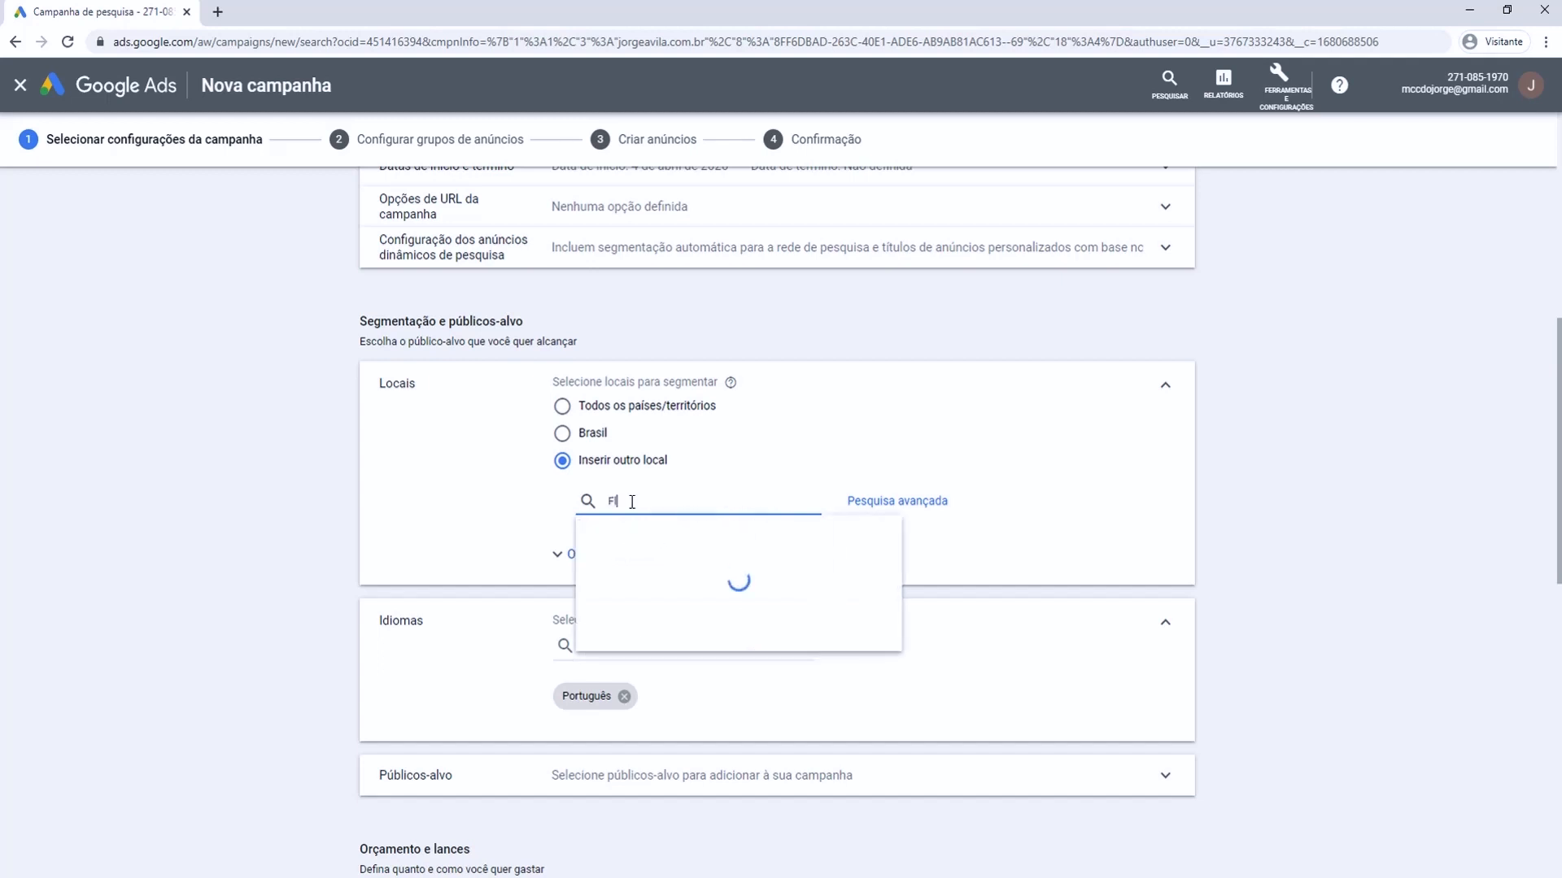
type("orianópolis")
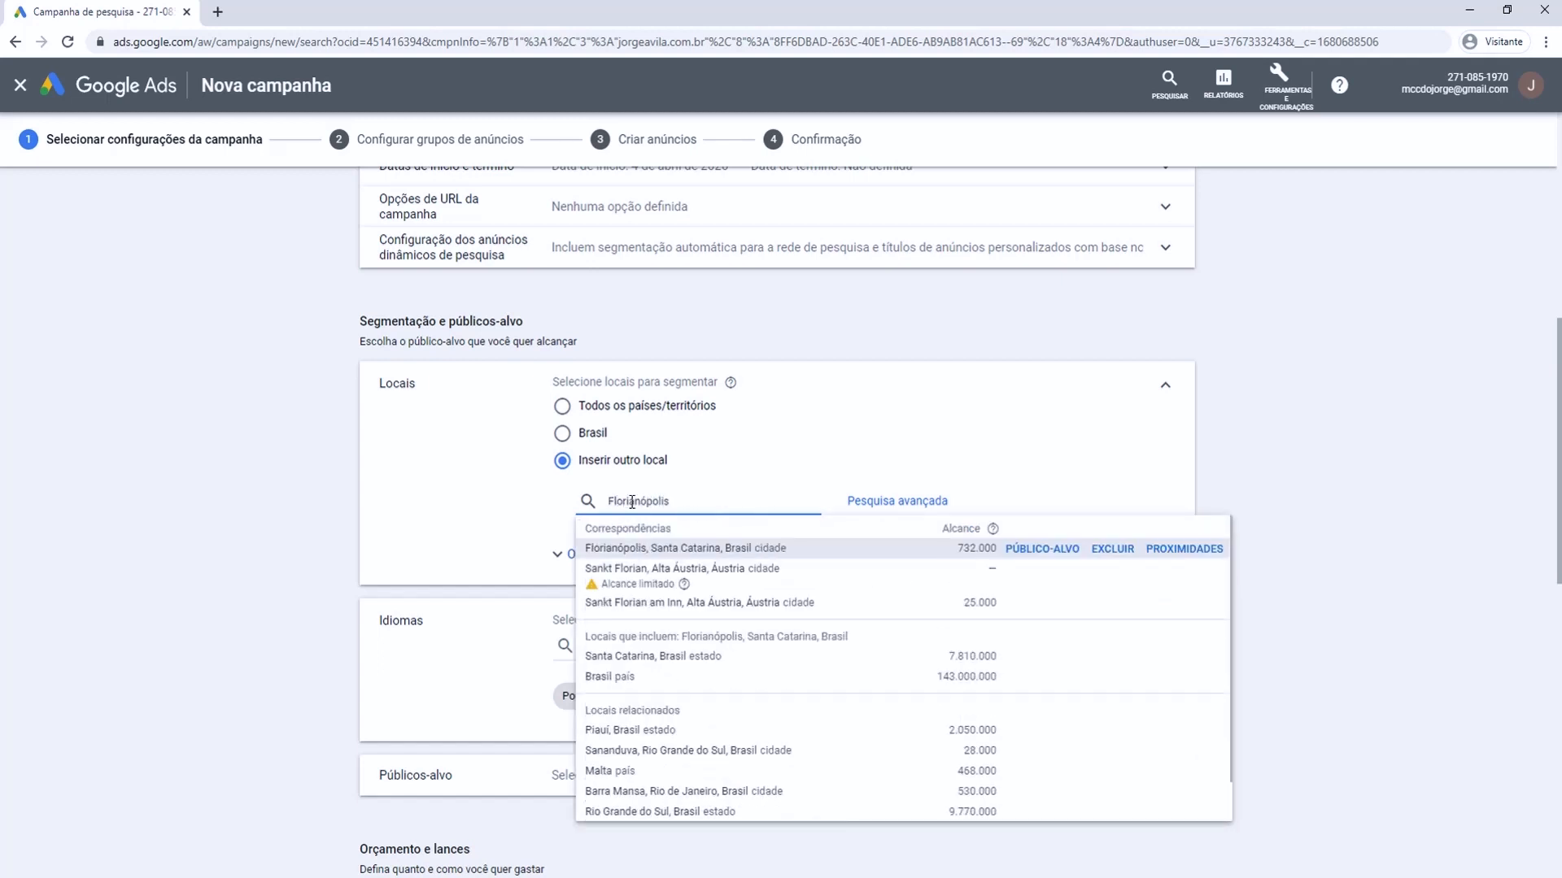
left_click(1032, 550)
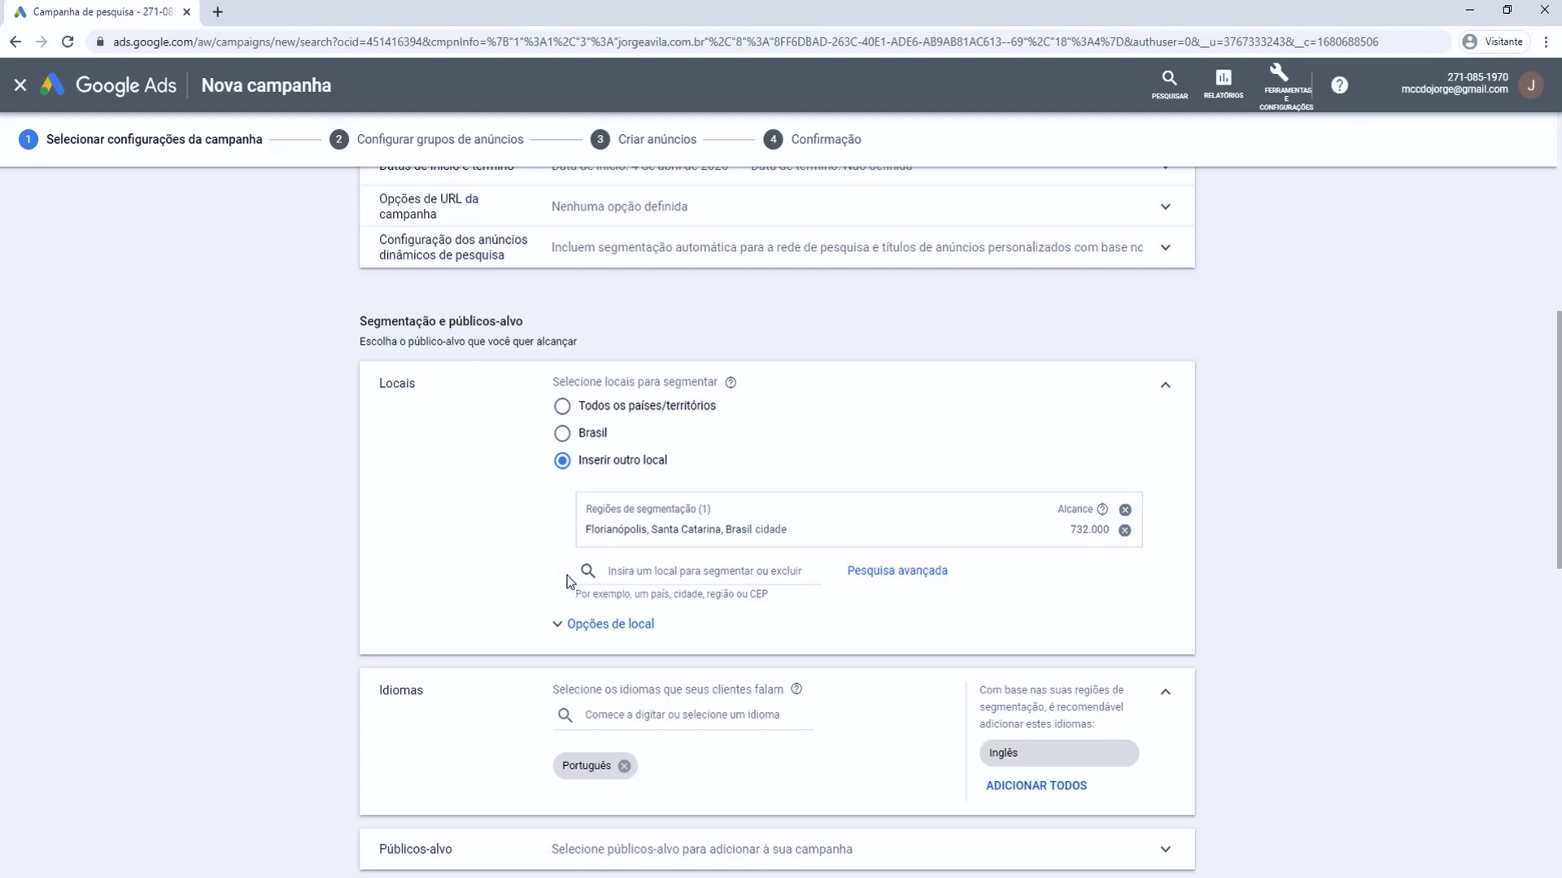
- Add the state Paraná, Brasil to the campaign's targeted locations
left_click(613, 570)
type("Paran")
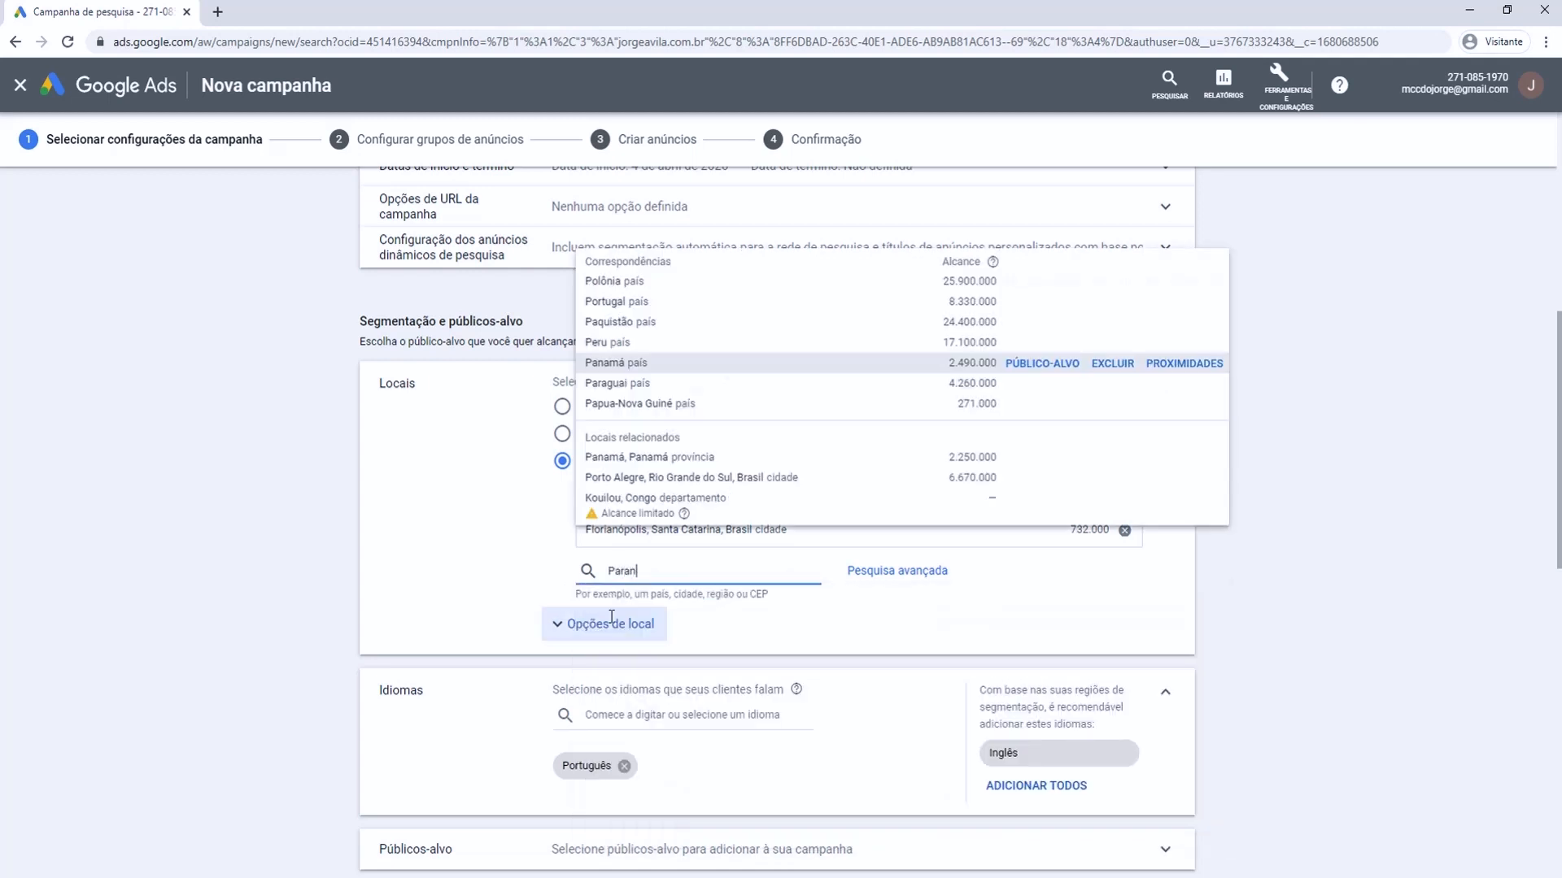
type("á")
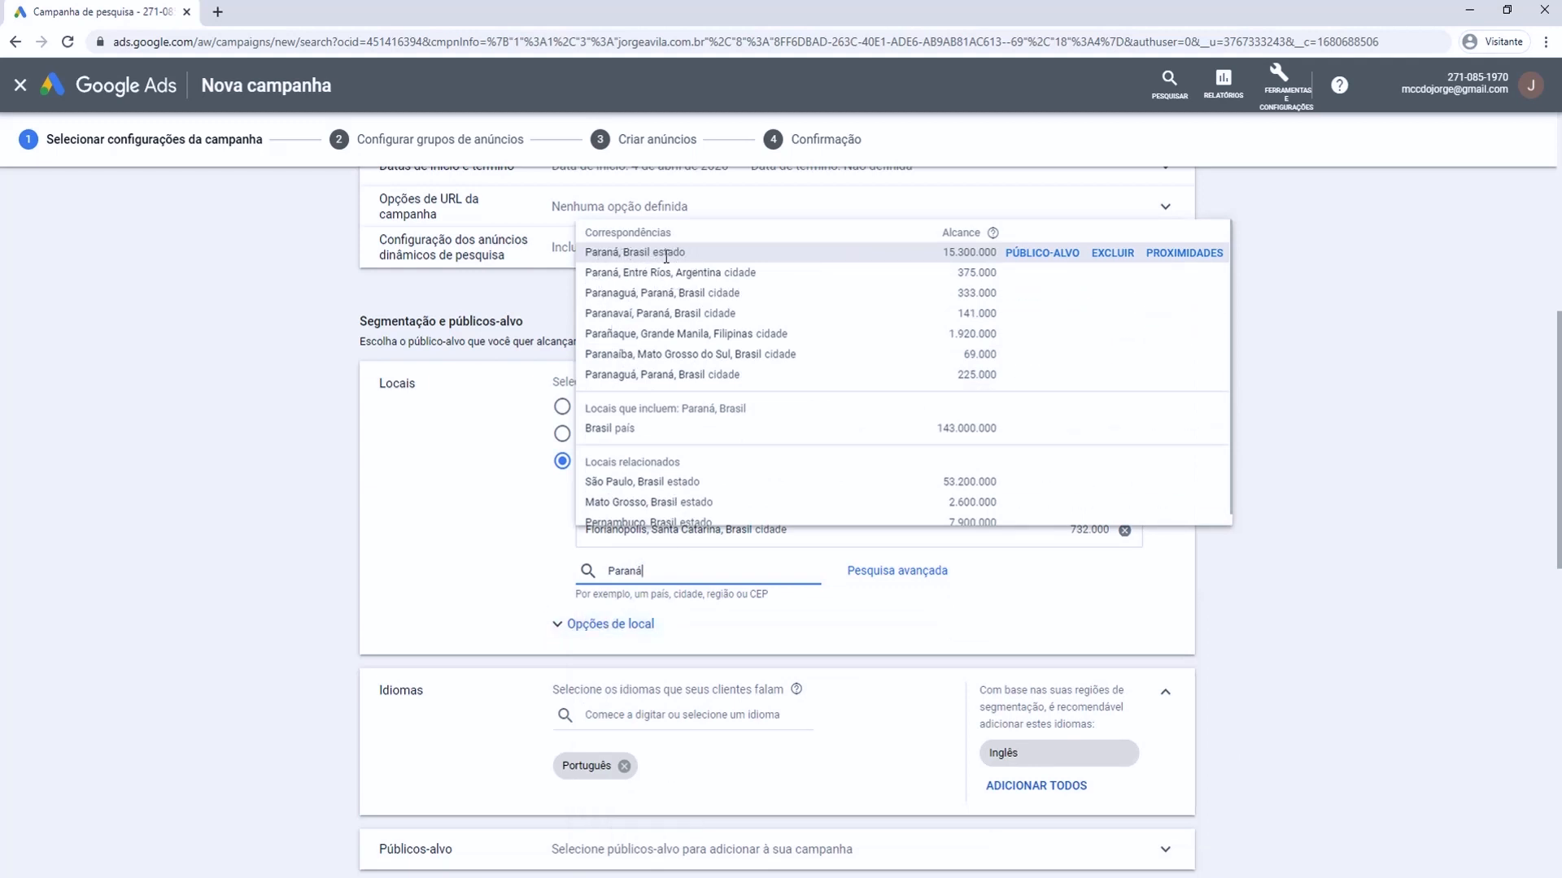
left_click(1029, 255)
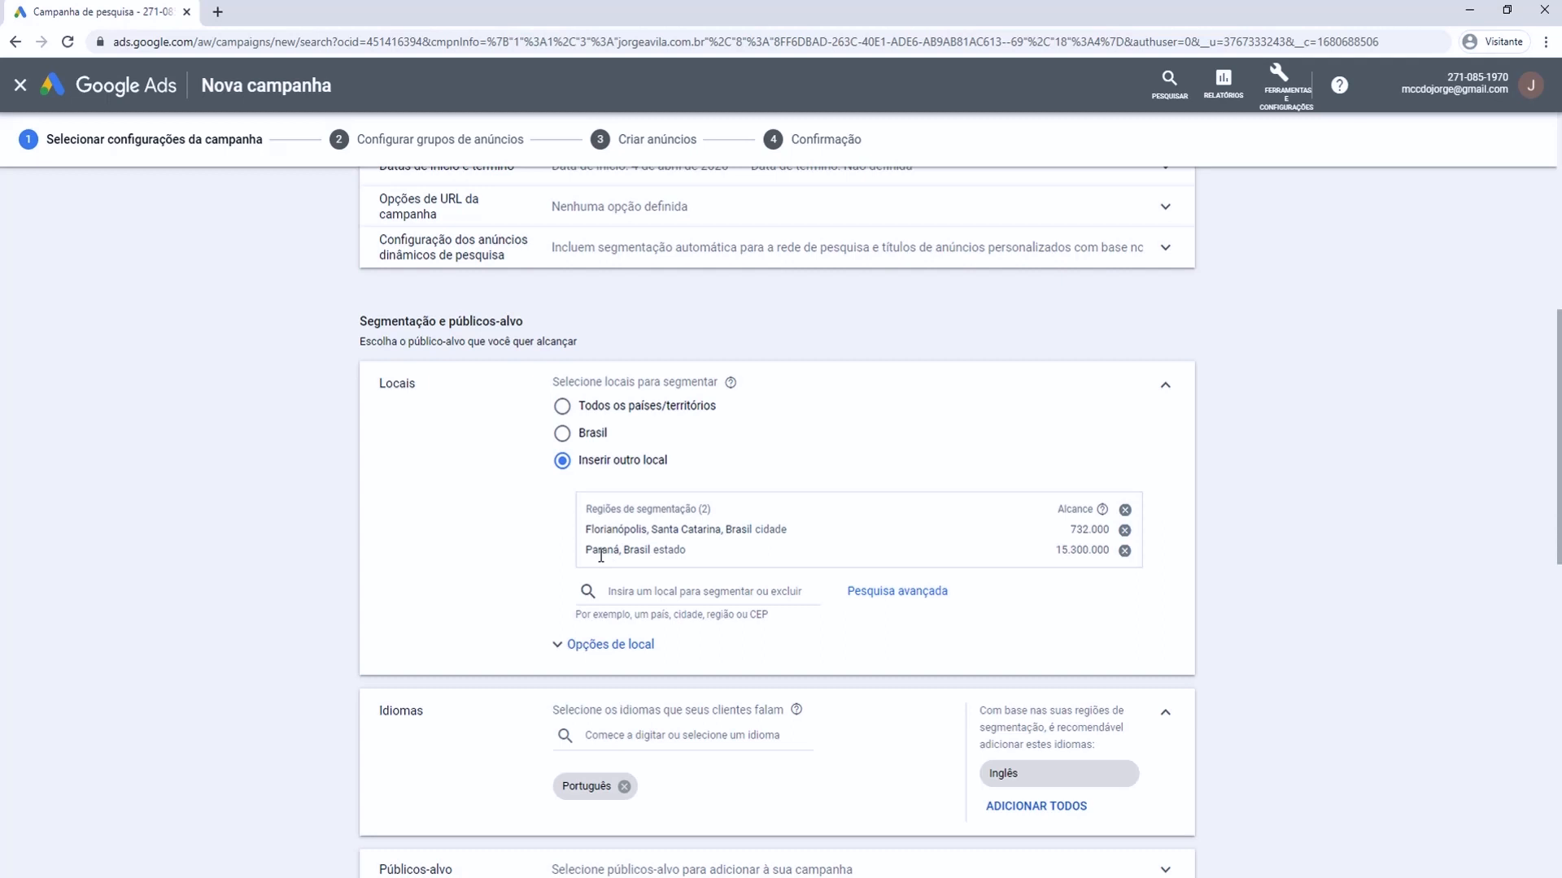
- Add the city São Paulo, São Paulo, Brasil to the campaign's targeted locations
left_click(624, 597)
type("São Paulo")
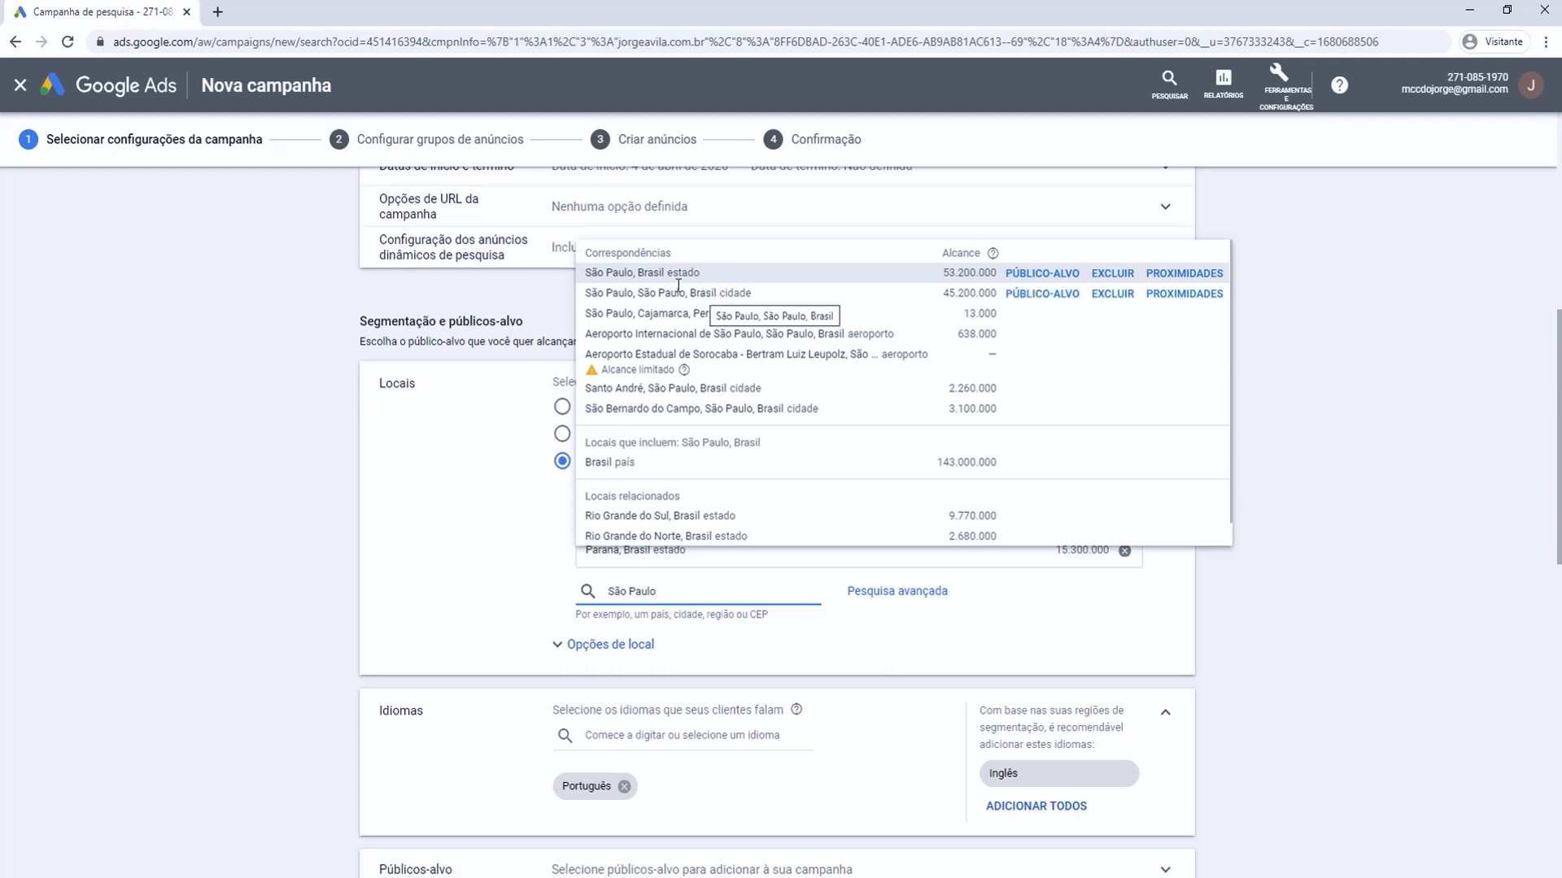
left_click(1019, 296)
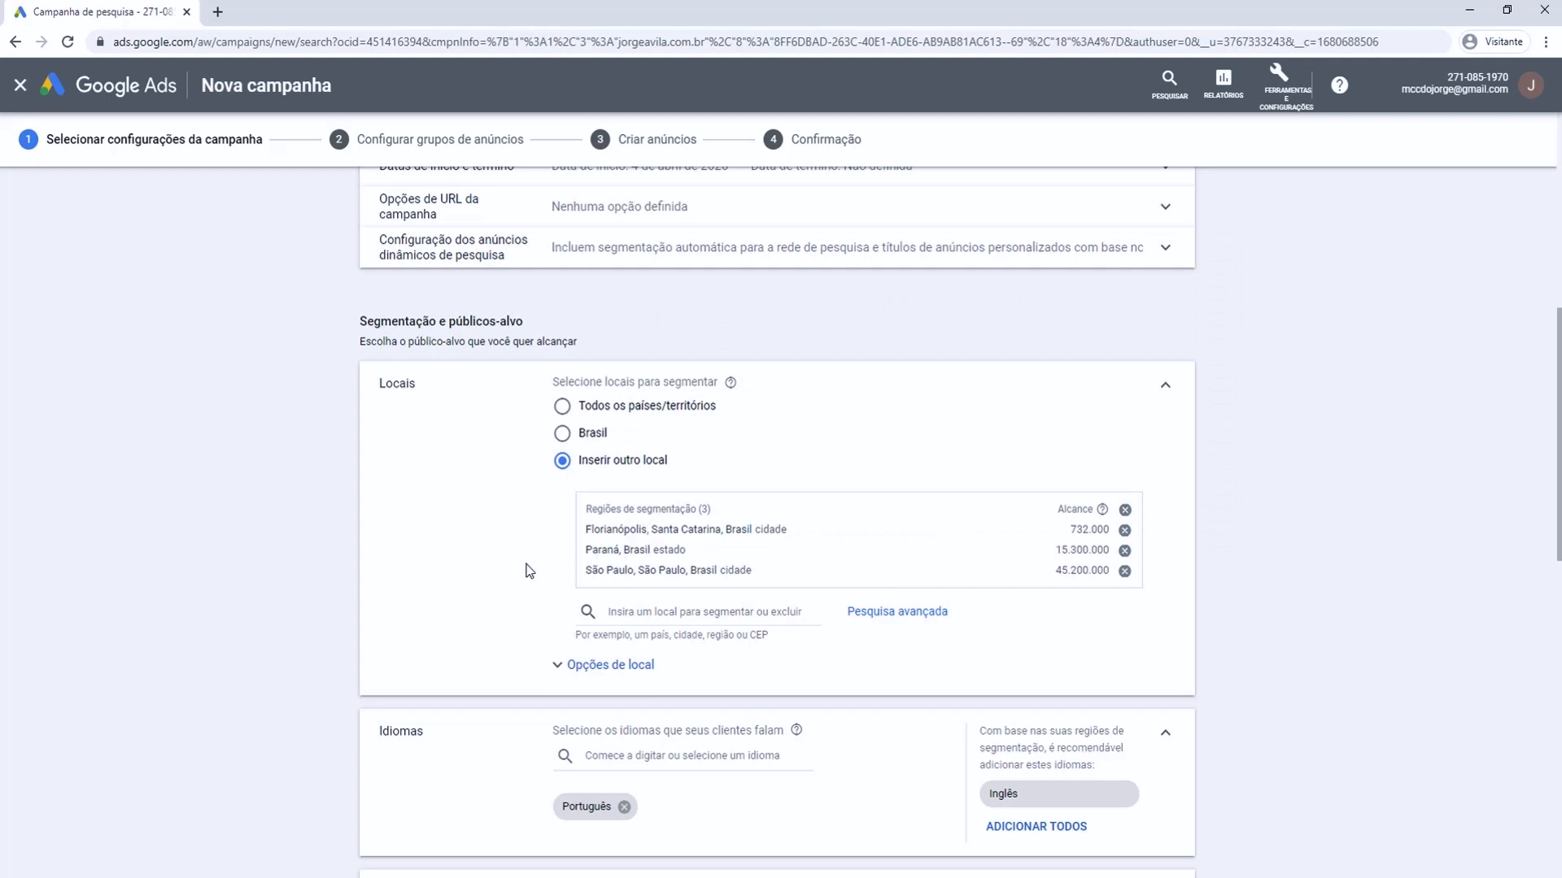
- Show the location options and try each Público-alvo choice, ending on the recommended people in or interested in the targeted regions
scroll(504, 627, "down", 1)
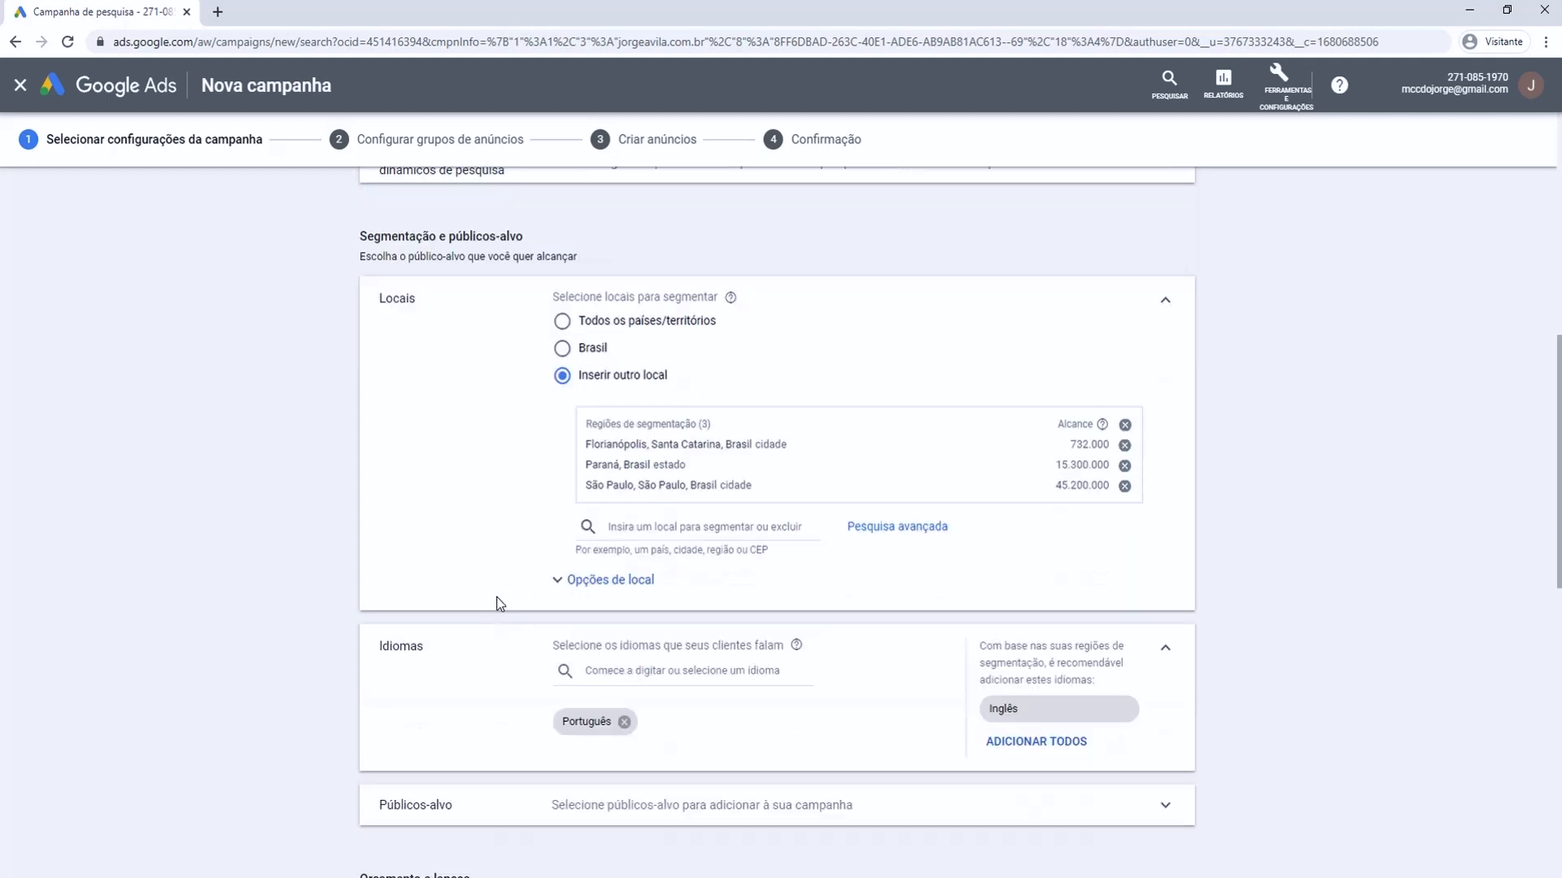
left_click(602, 588)
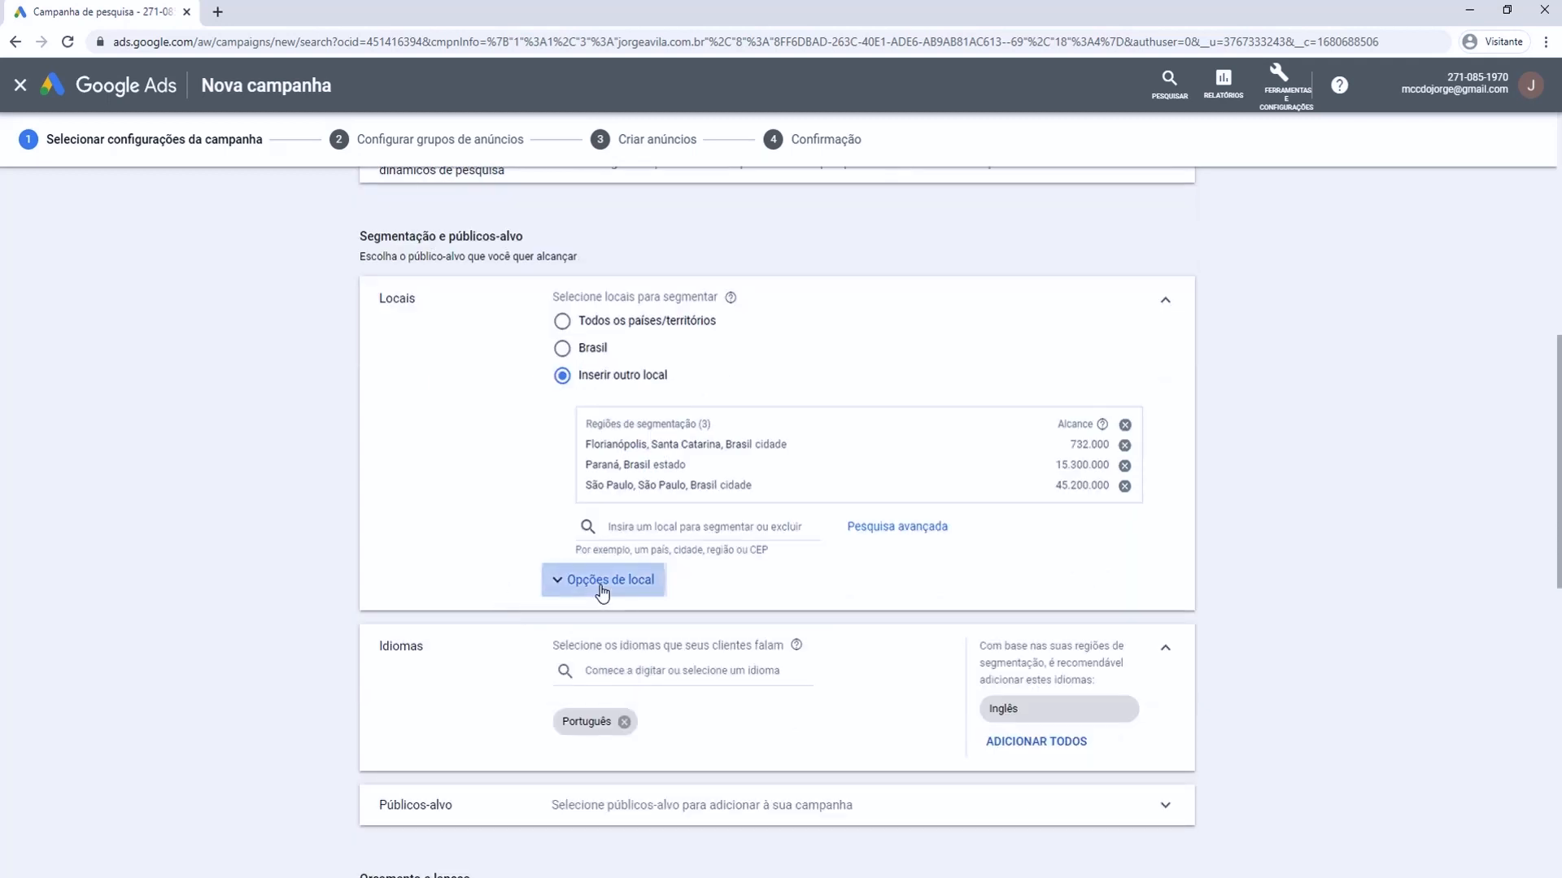
scroll(492, 569, "down", 1)
scroll(493, 570, "down", 1)
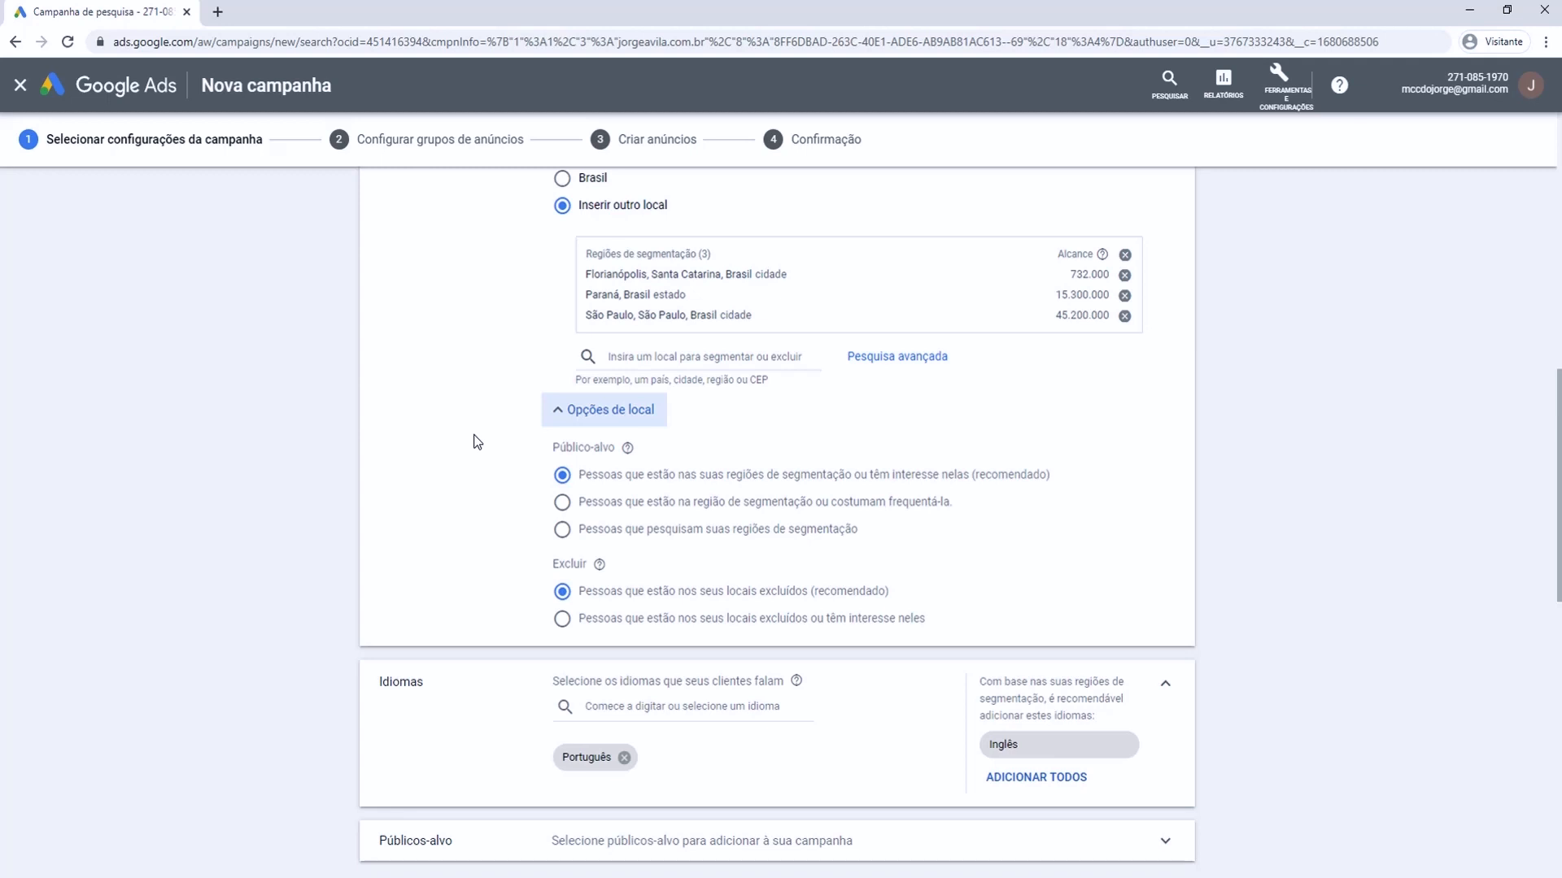
left_click(563, 506)
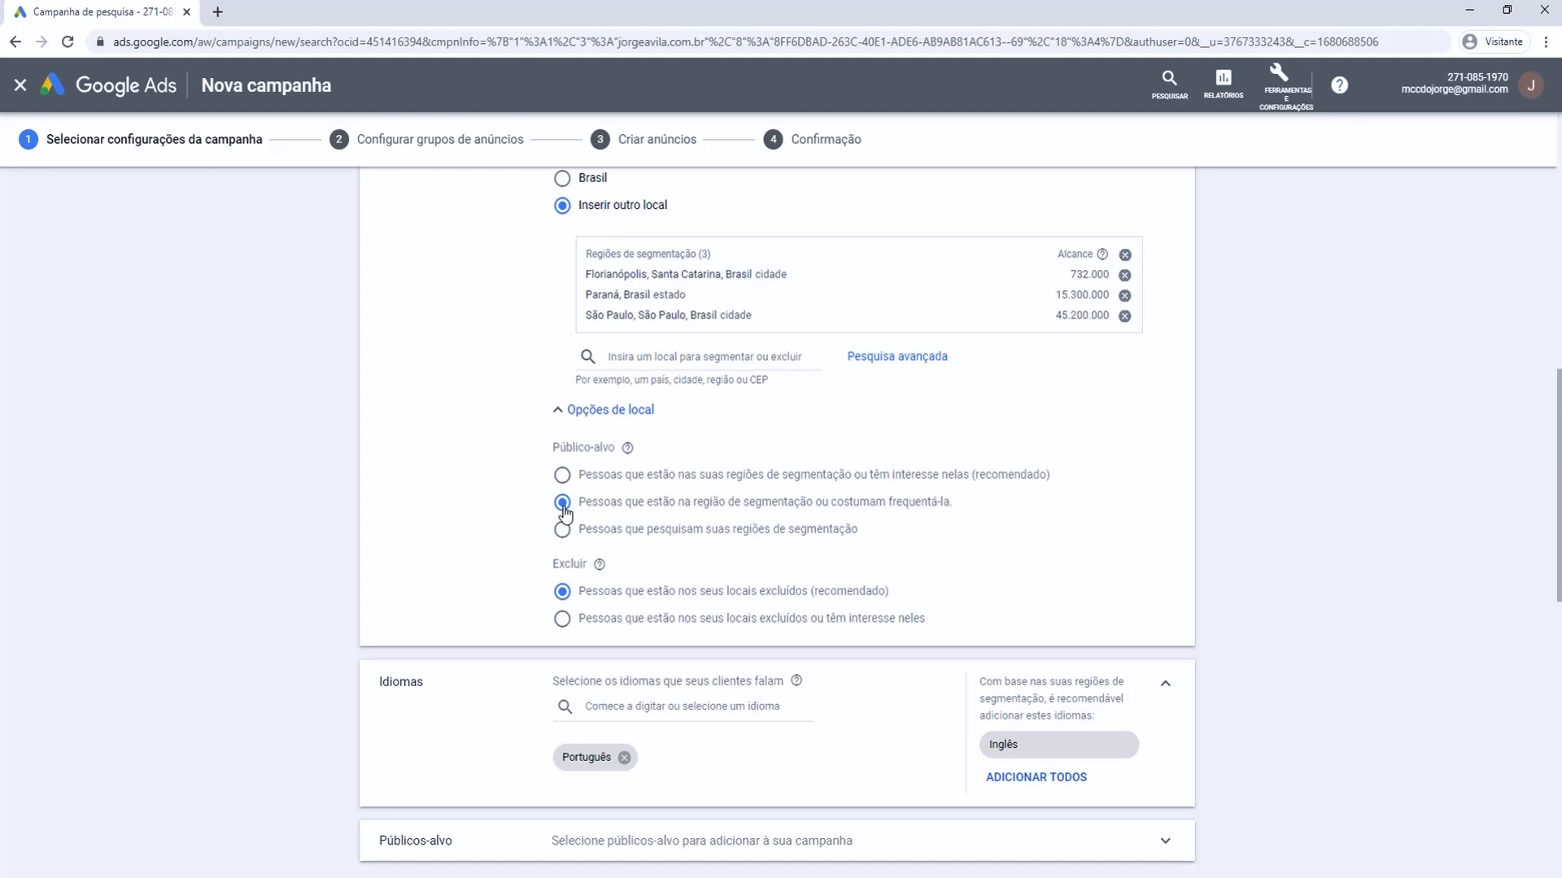
left_click(563, 534)
left_click(562, 477)
- Add Inglês to the campaign's languages alongside Português
scroll(442, 475, "down", 4)
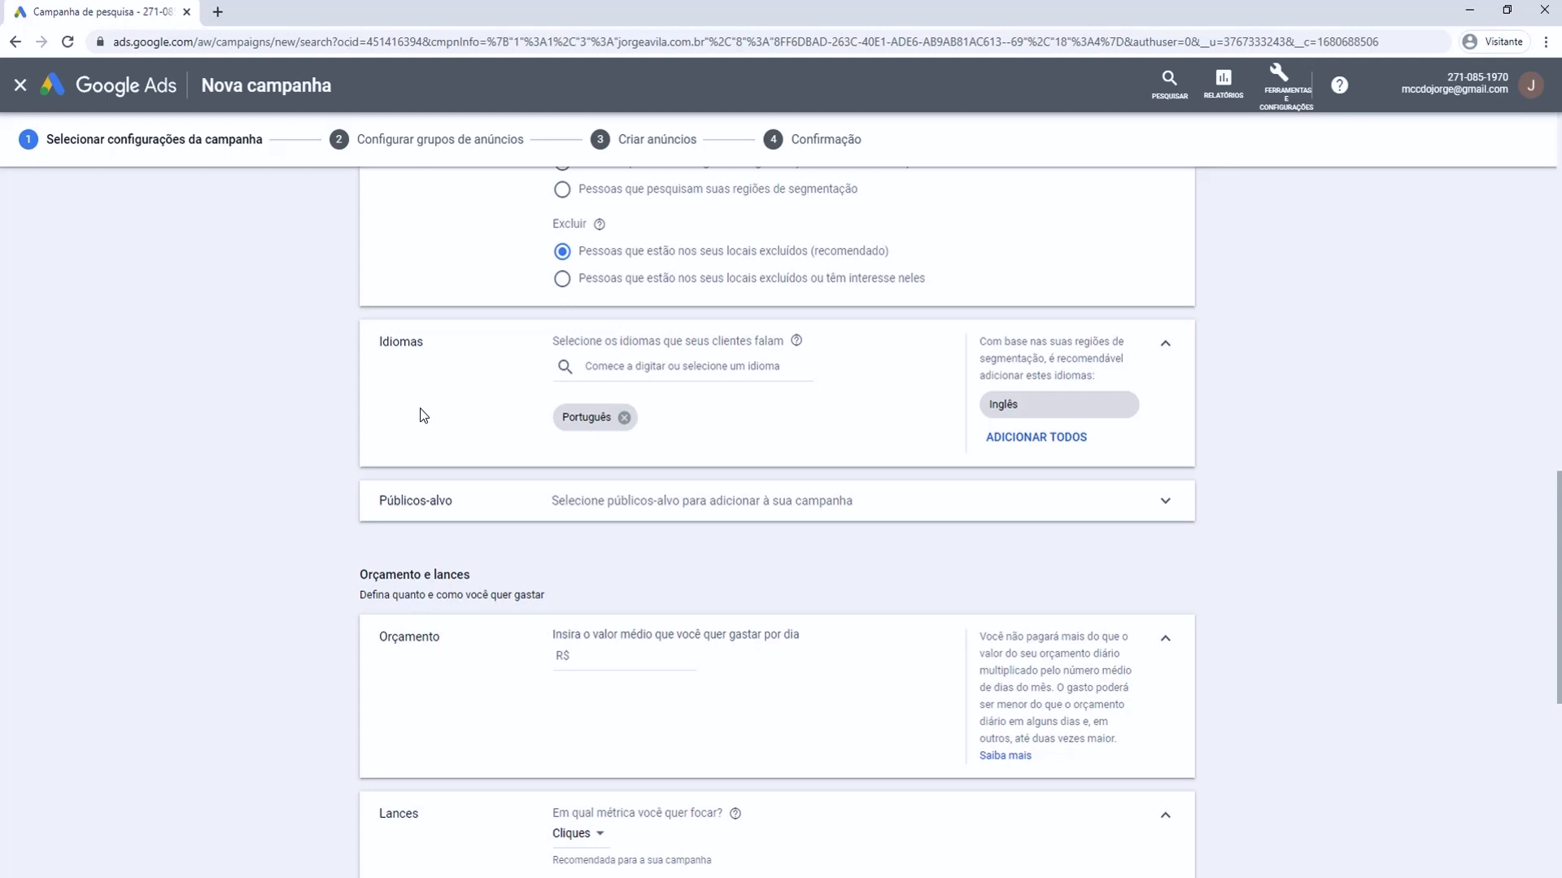
left_click(624, 365)
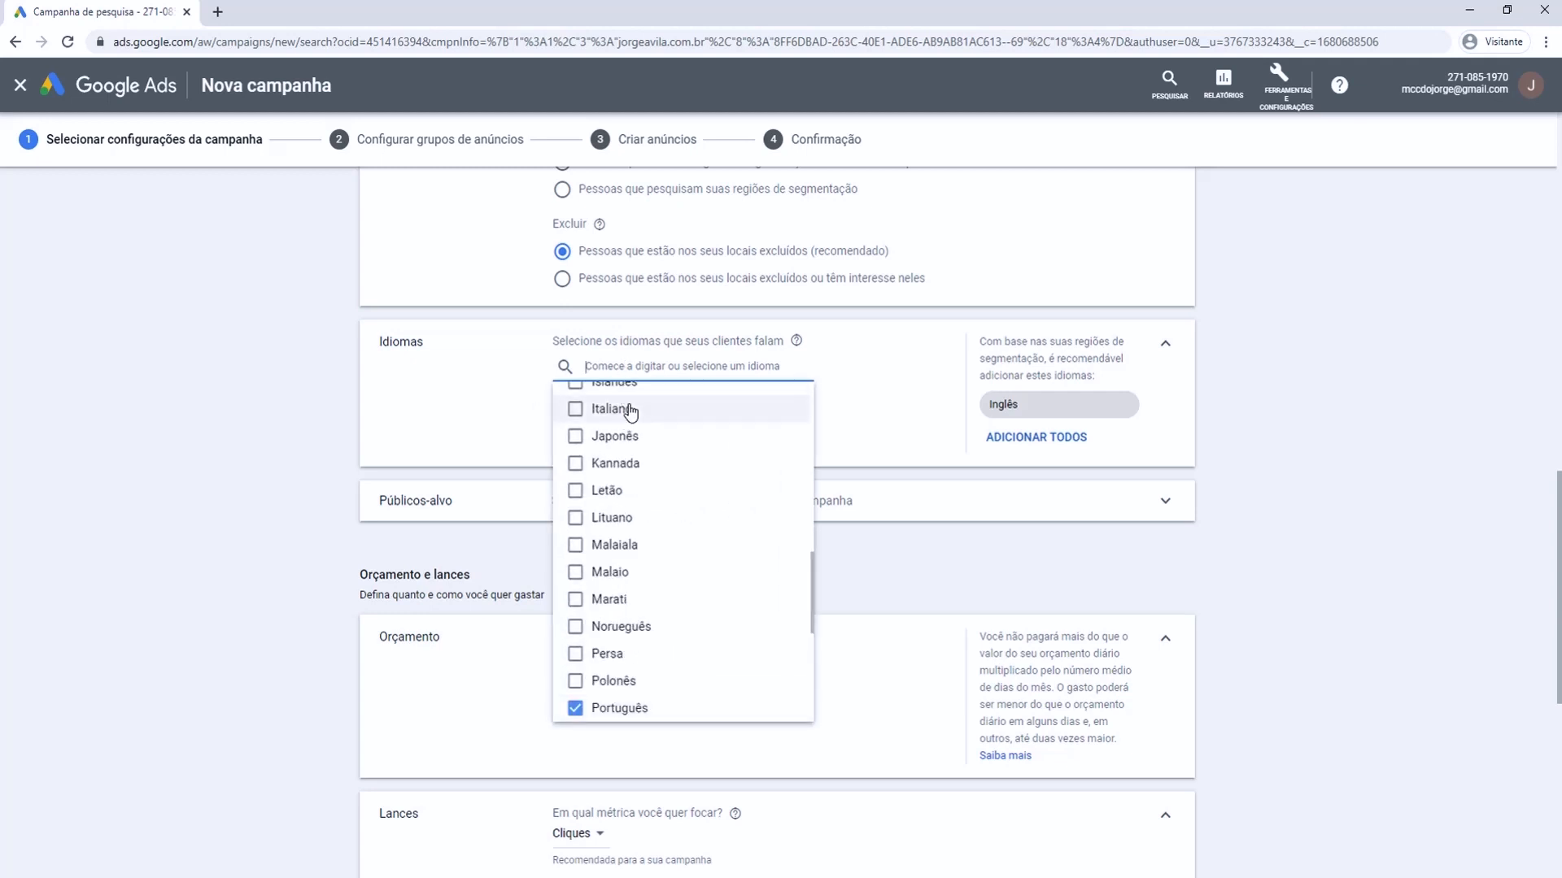
scroll(622, 488, "up", 1)
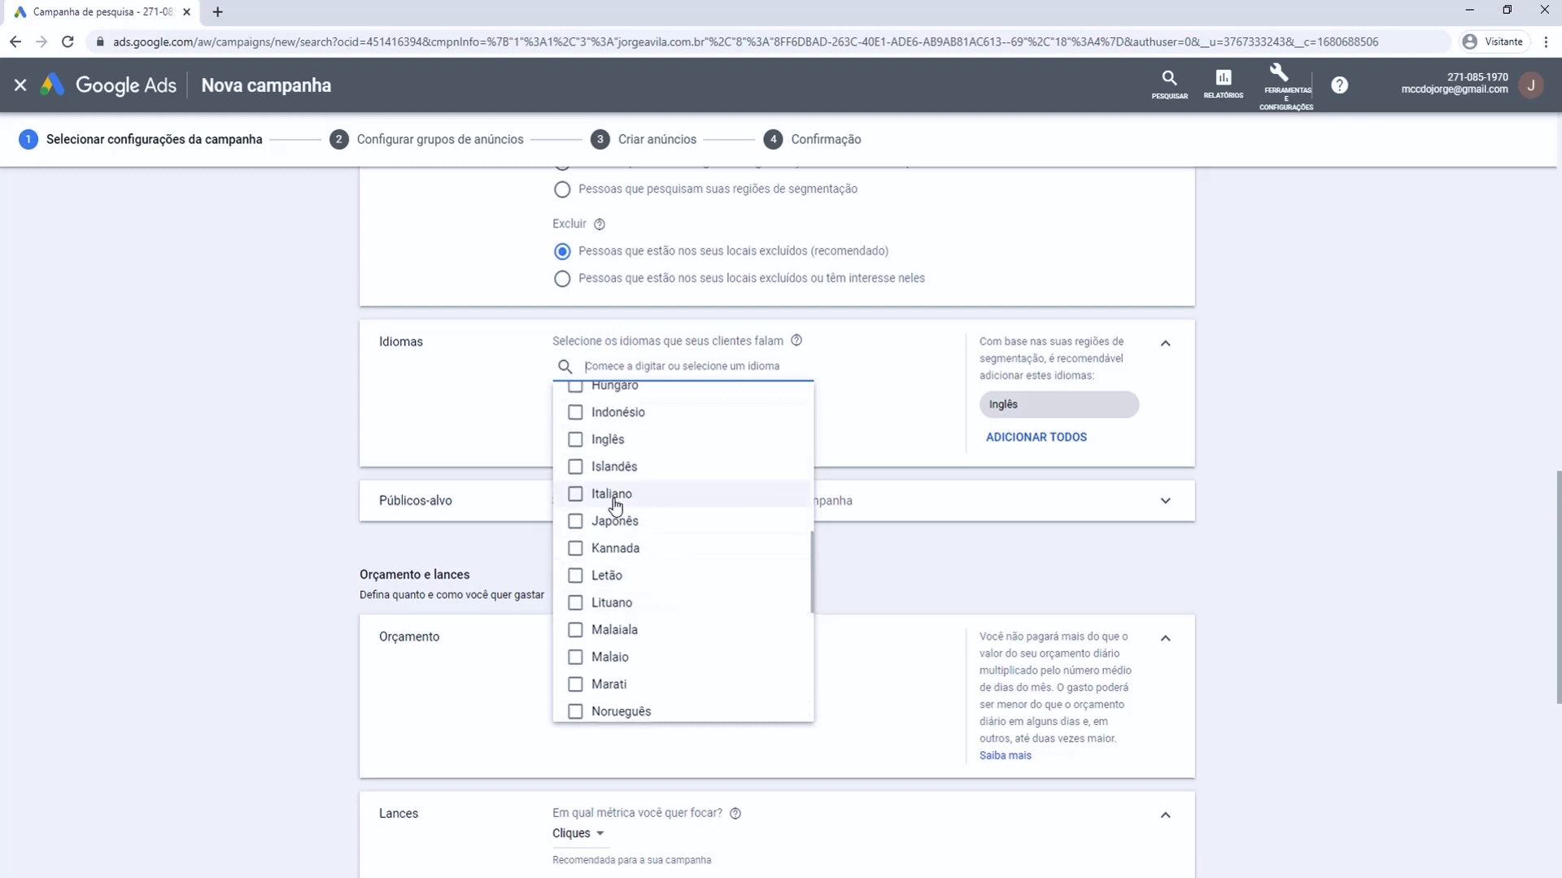
left_click(578, 447)
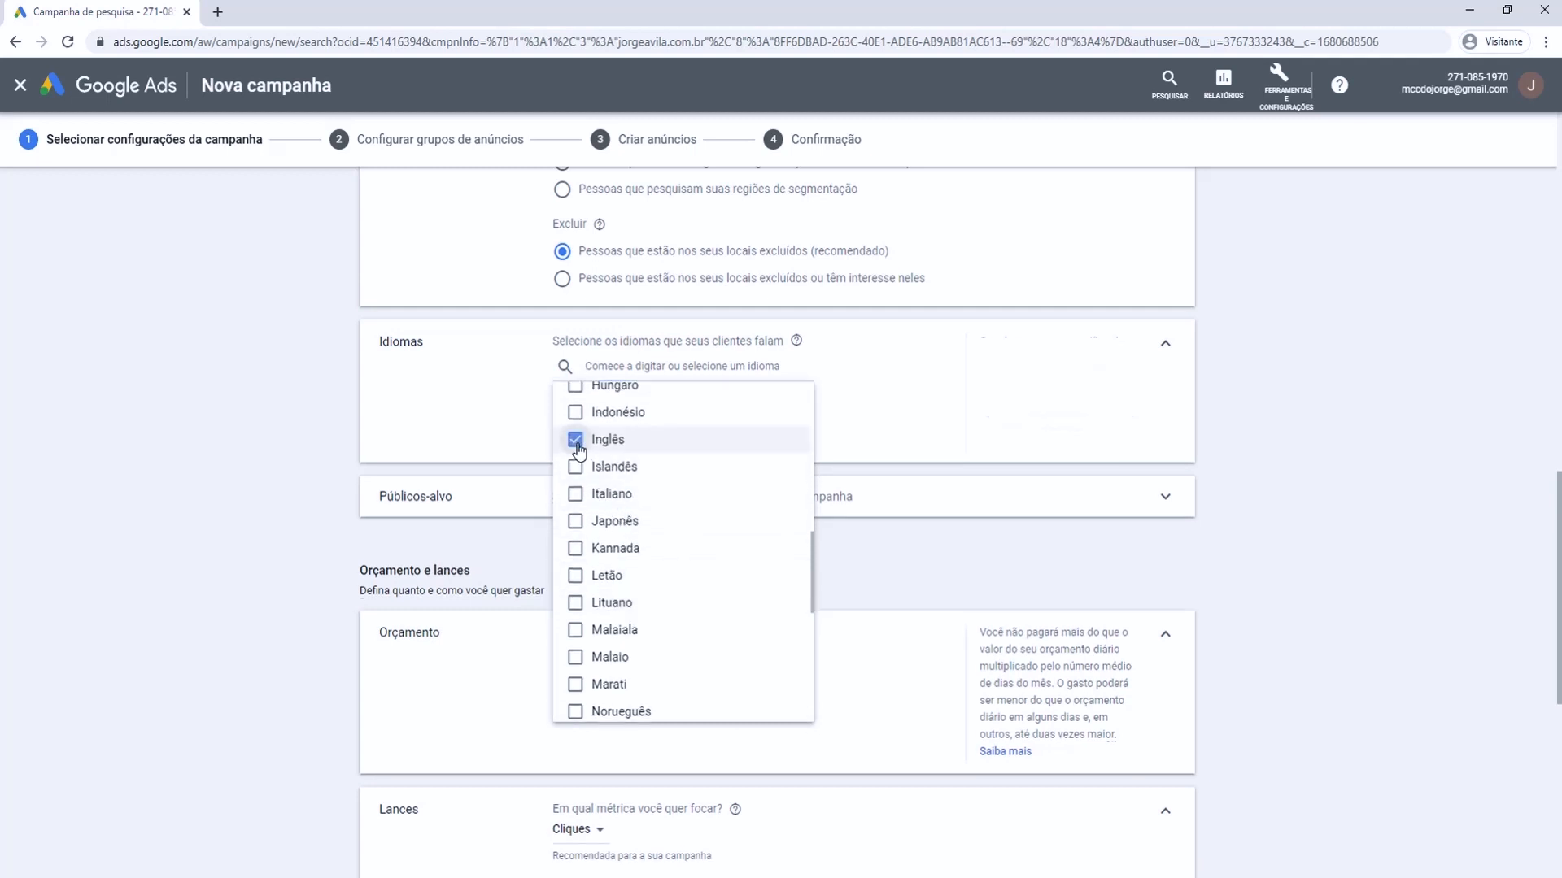
left_click(509, 418)
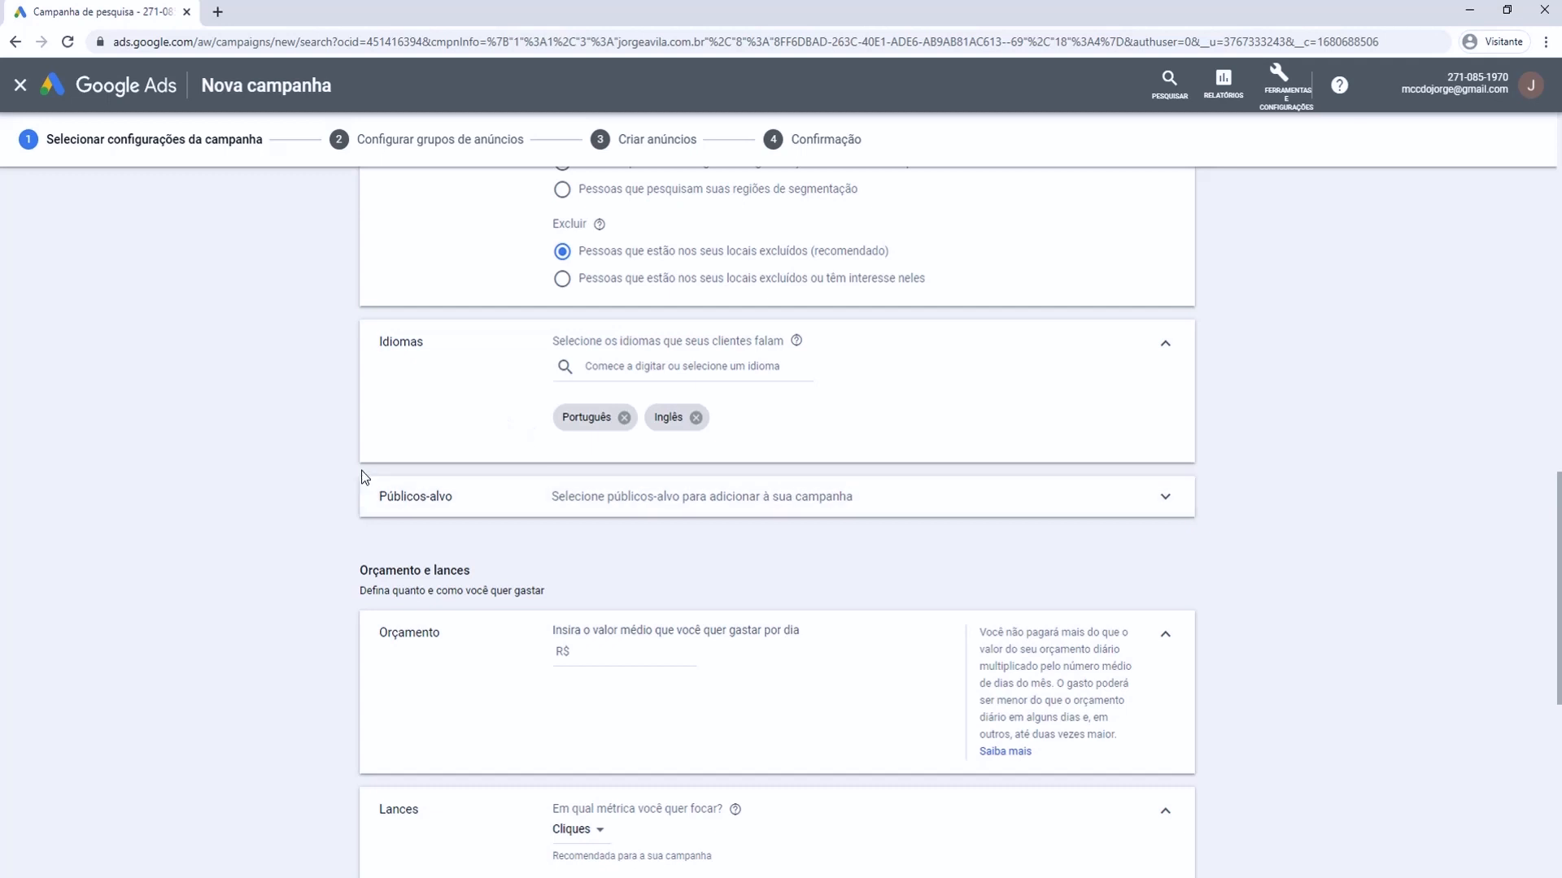
- Search the campaign's audiences for marketing, browse the in-market segments, and close the audience settings without selecting any
scroll(361, 471, "down", 2)
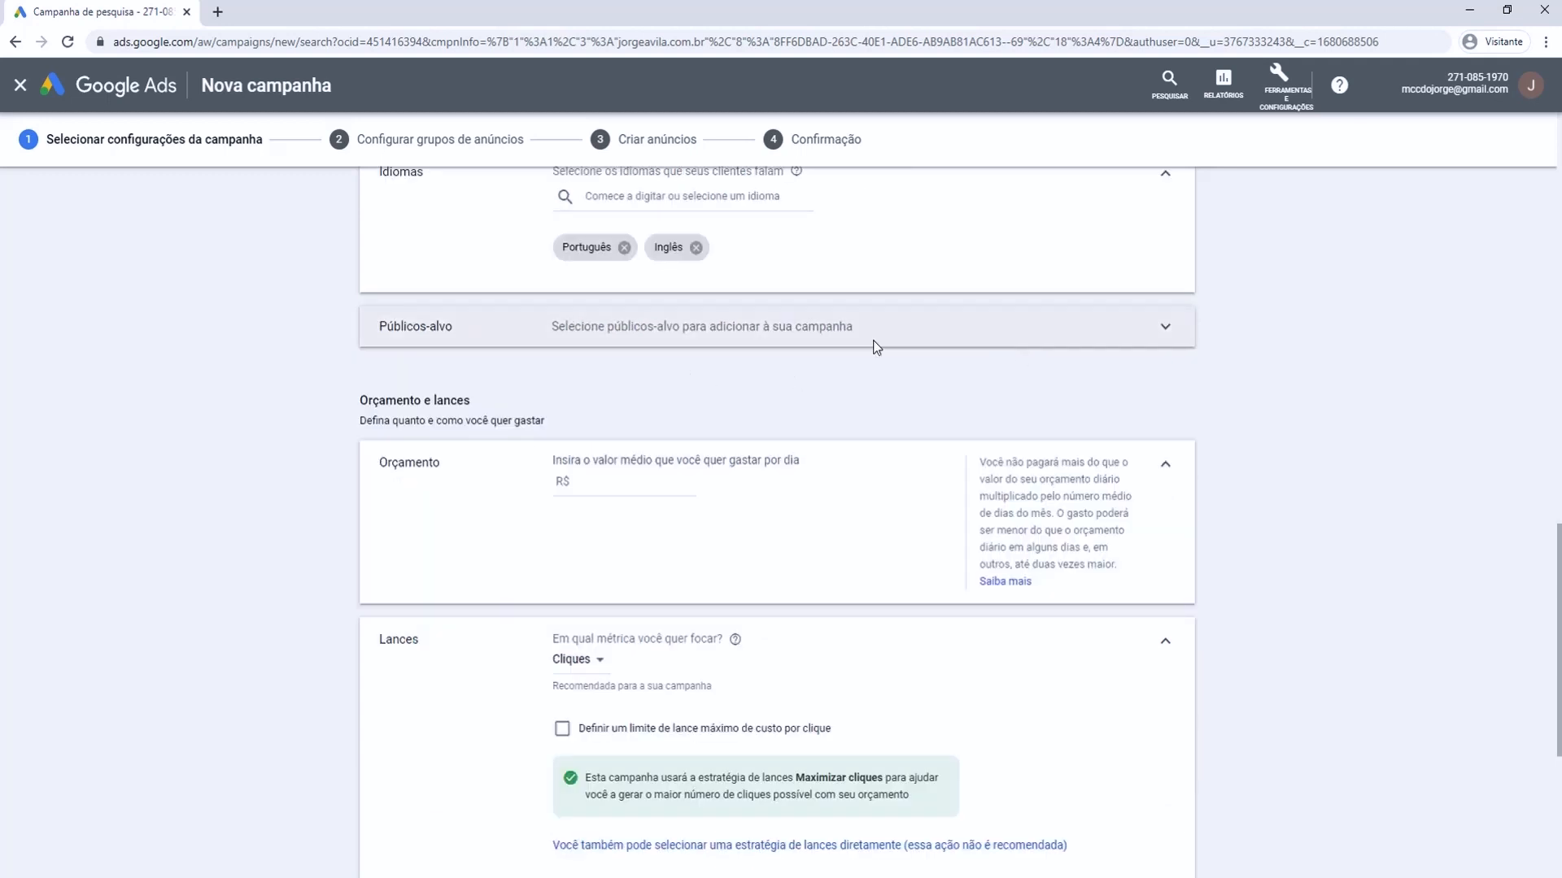
left_click(1160, 329)
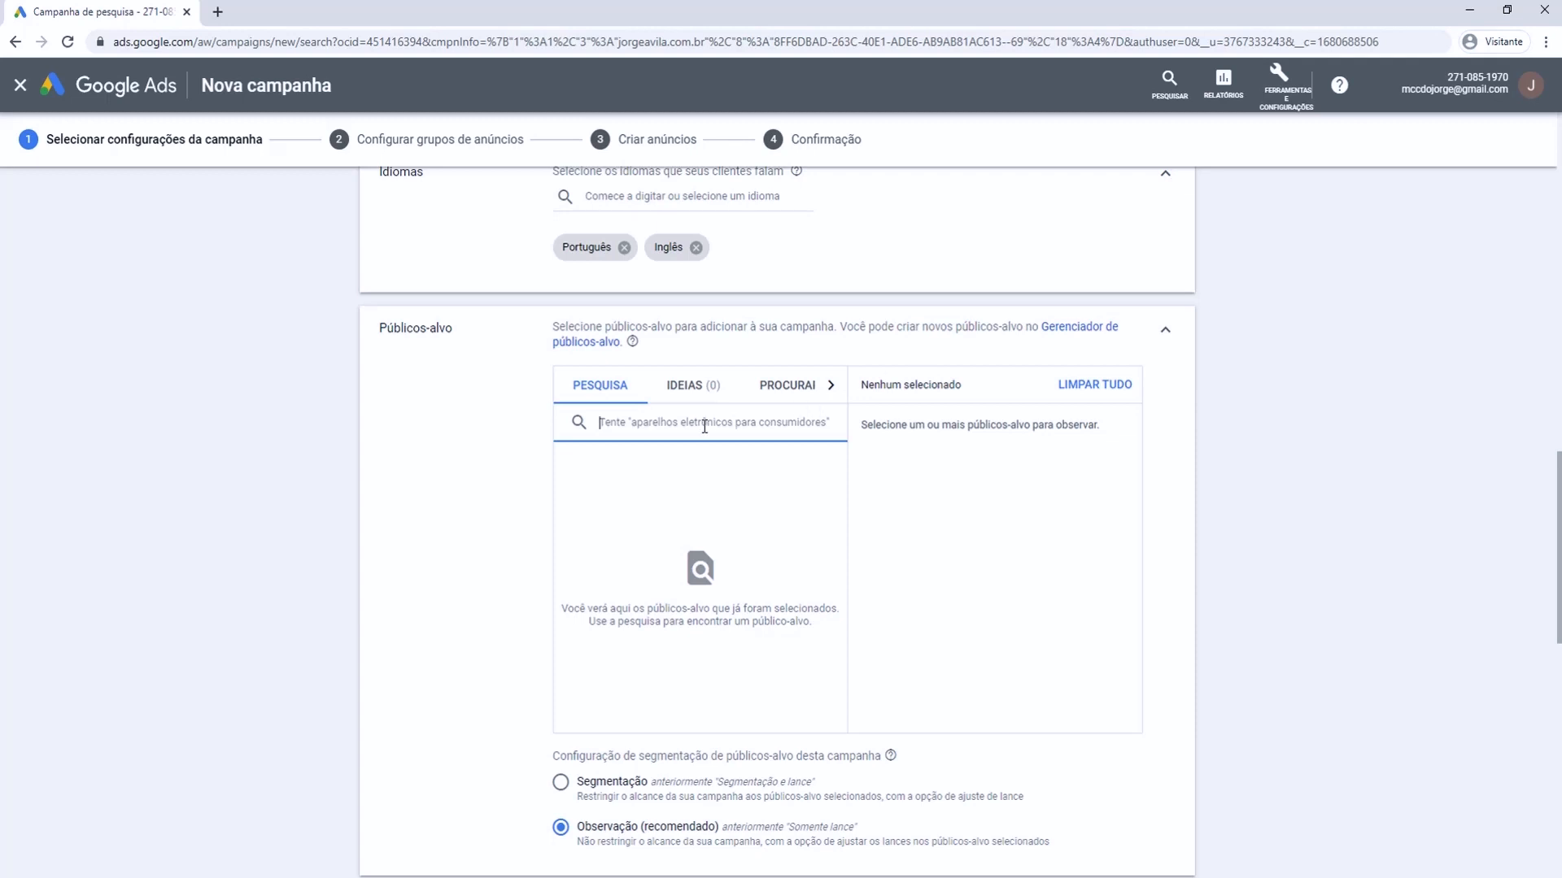
type("mar")
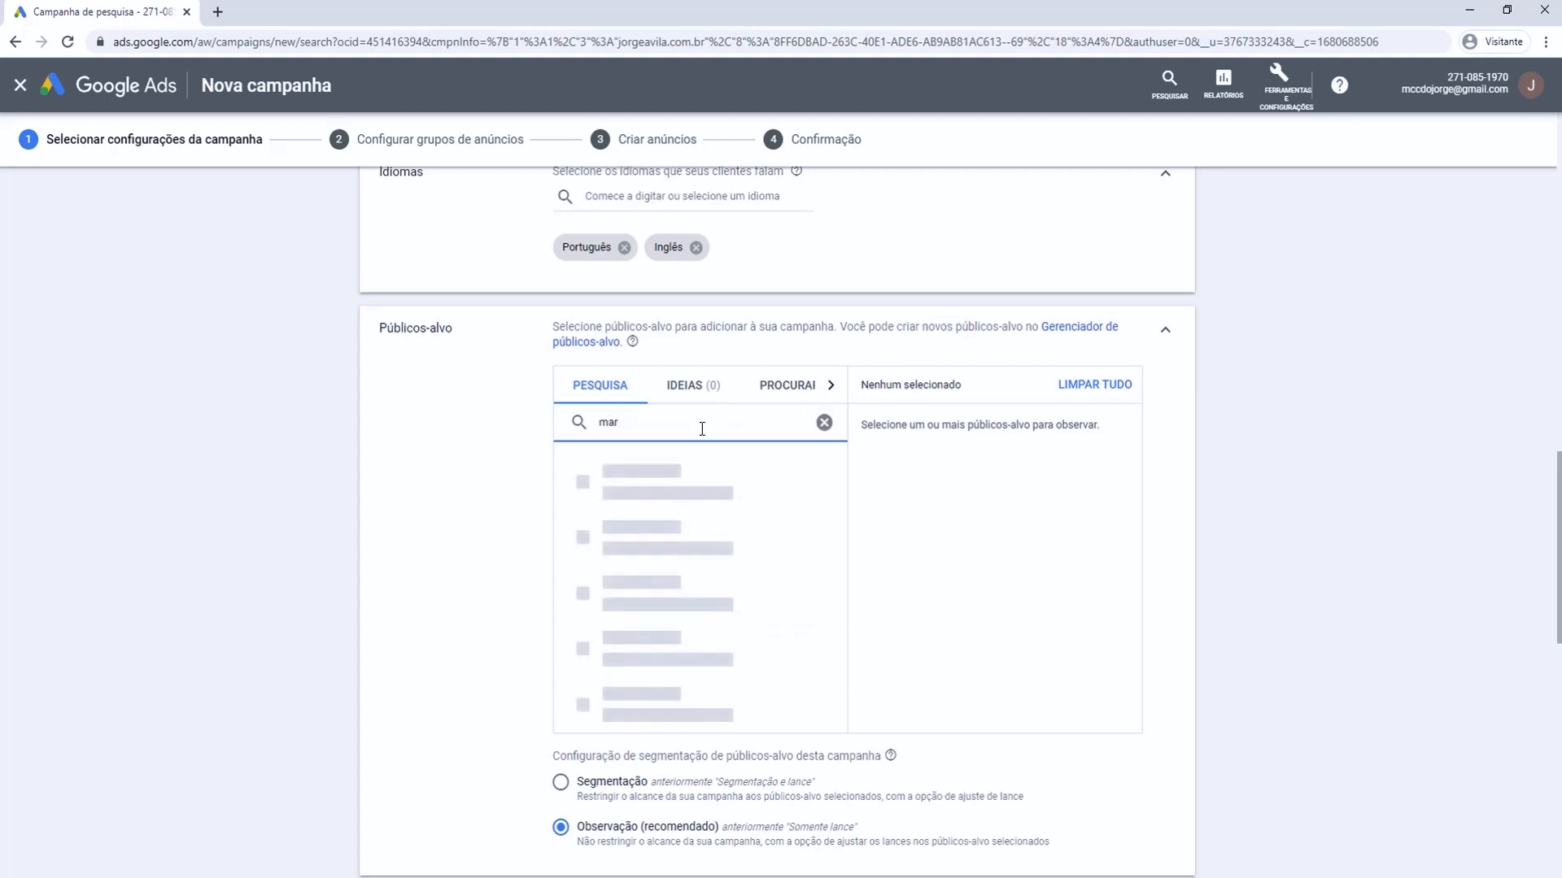
type("keting")
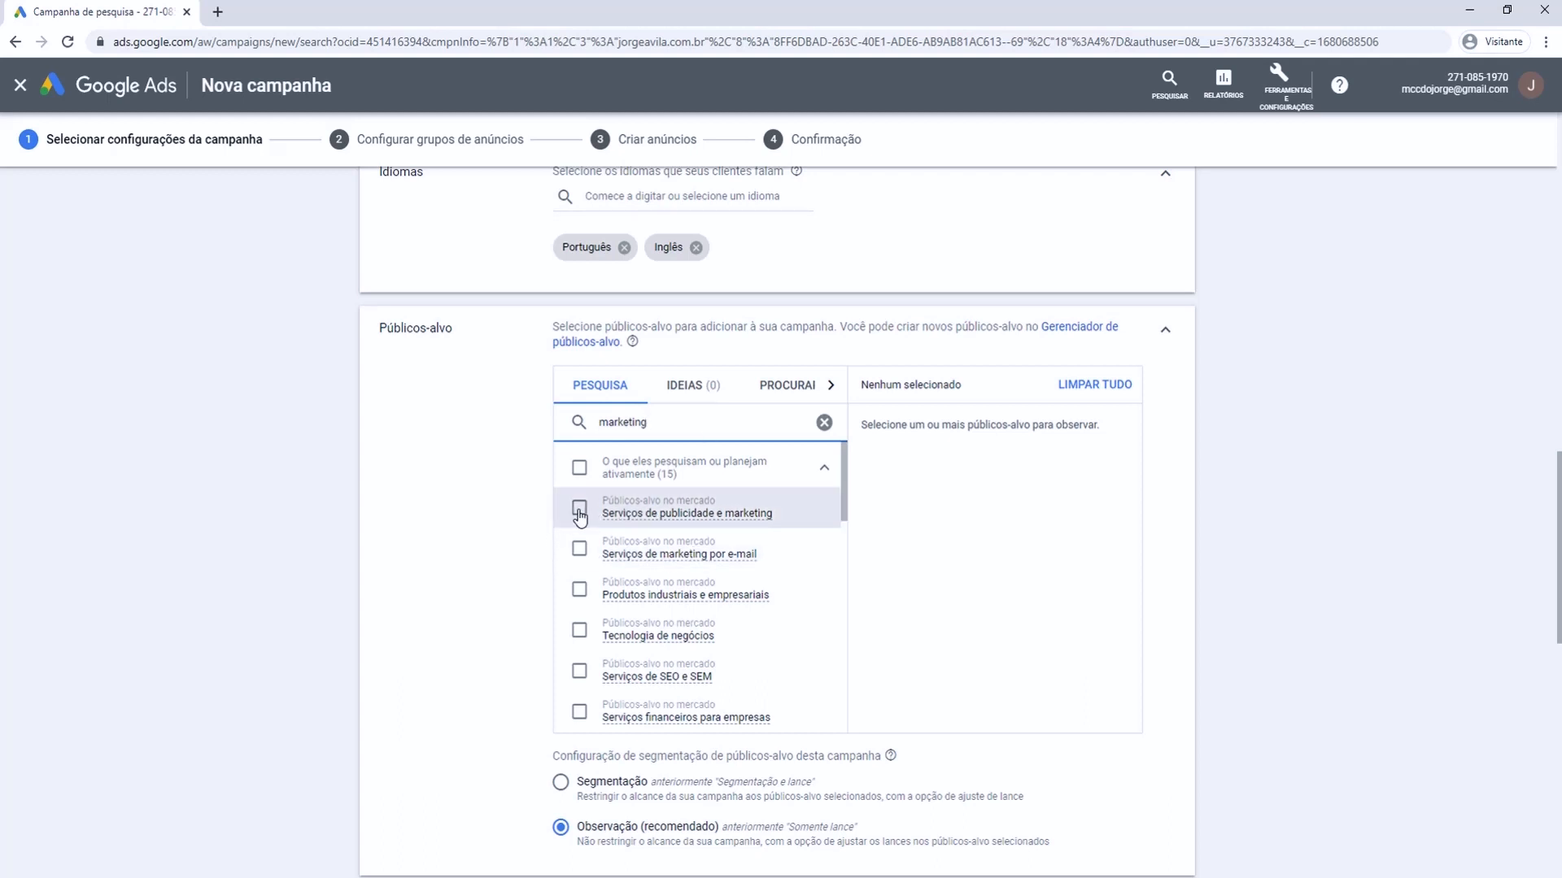
scroll(621, 597, "down", 1)
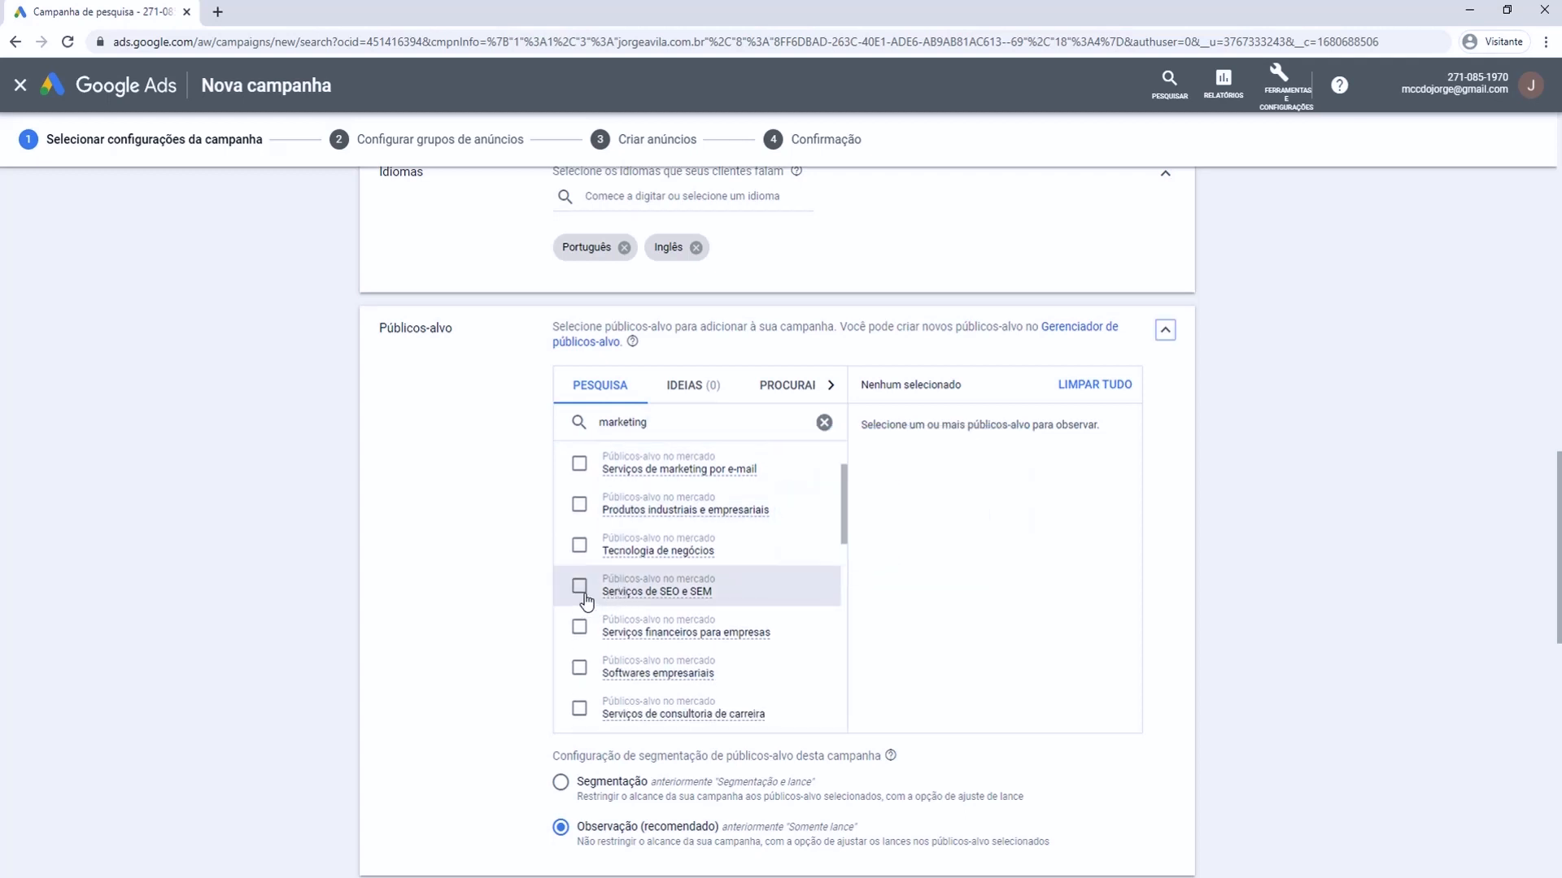
mouse_move(655, 598)
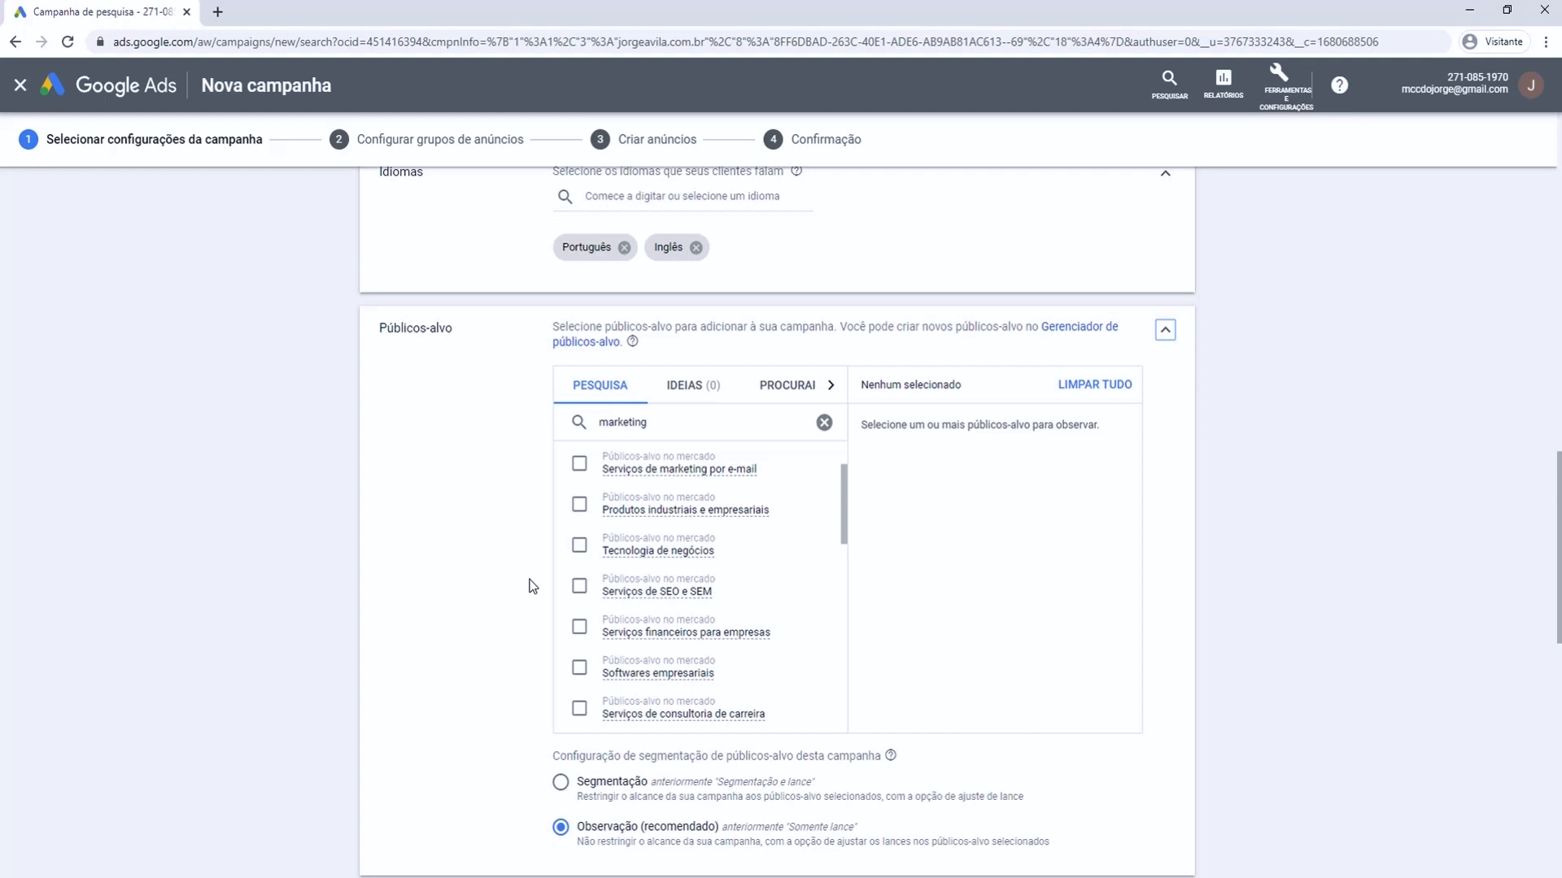
left_click(824, 422)
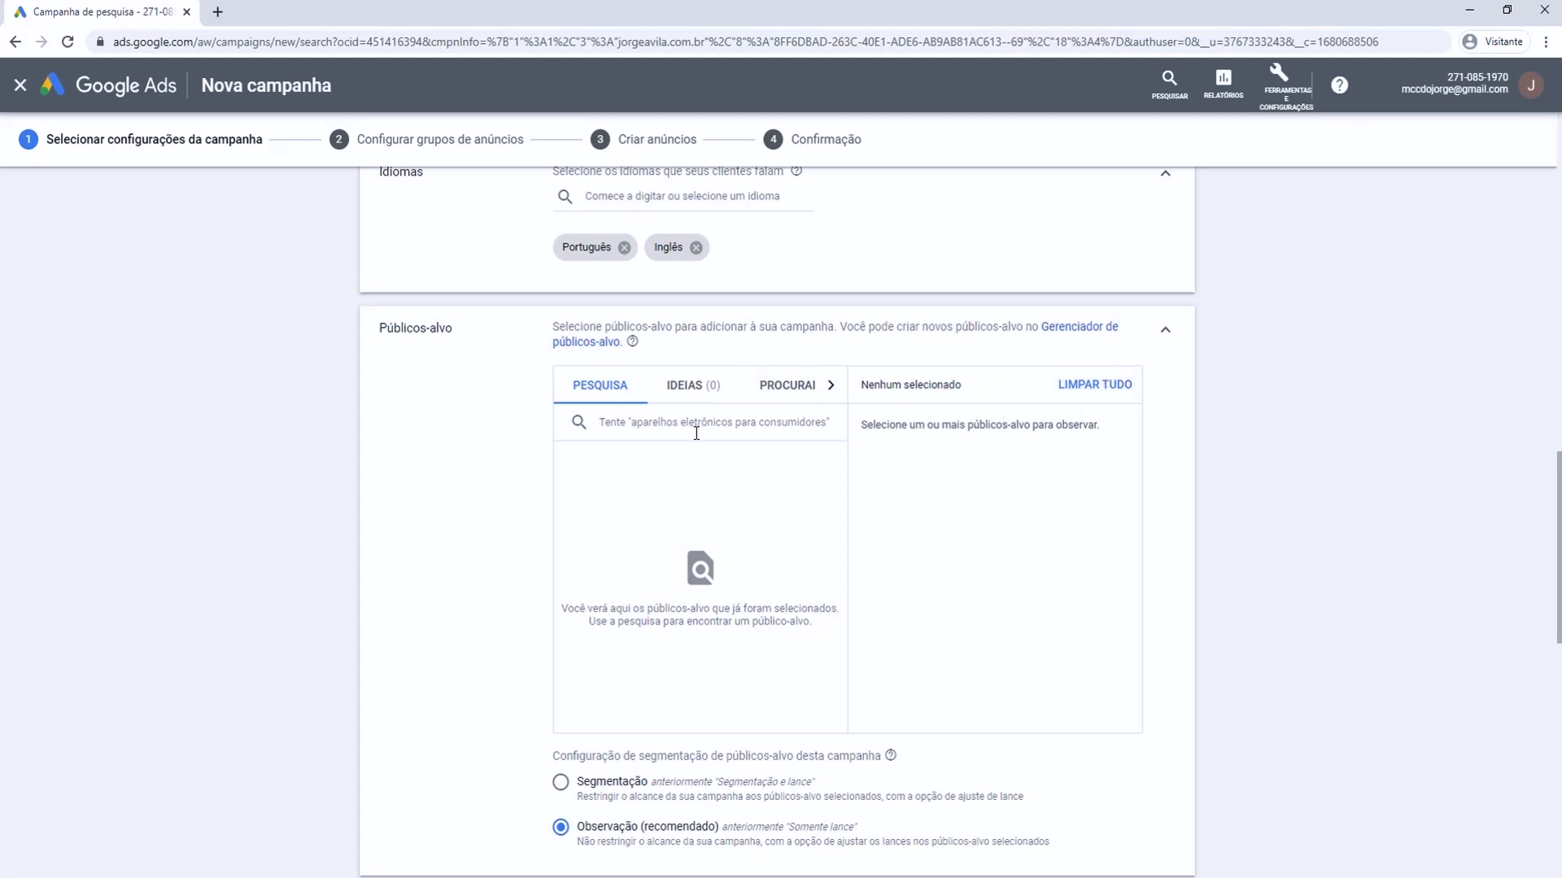
left_click(1165, 337)
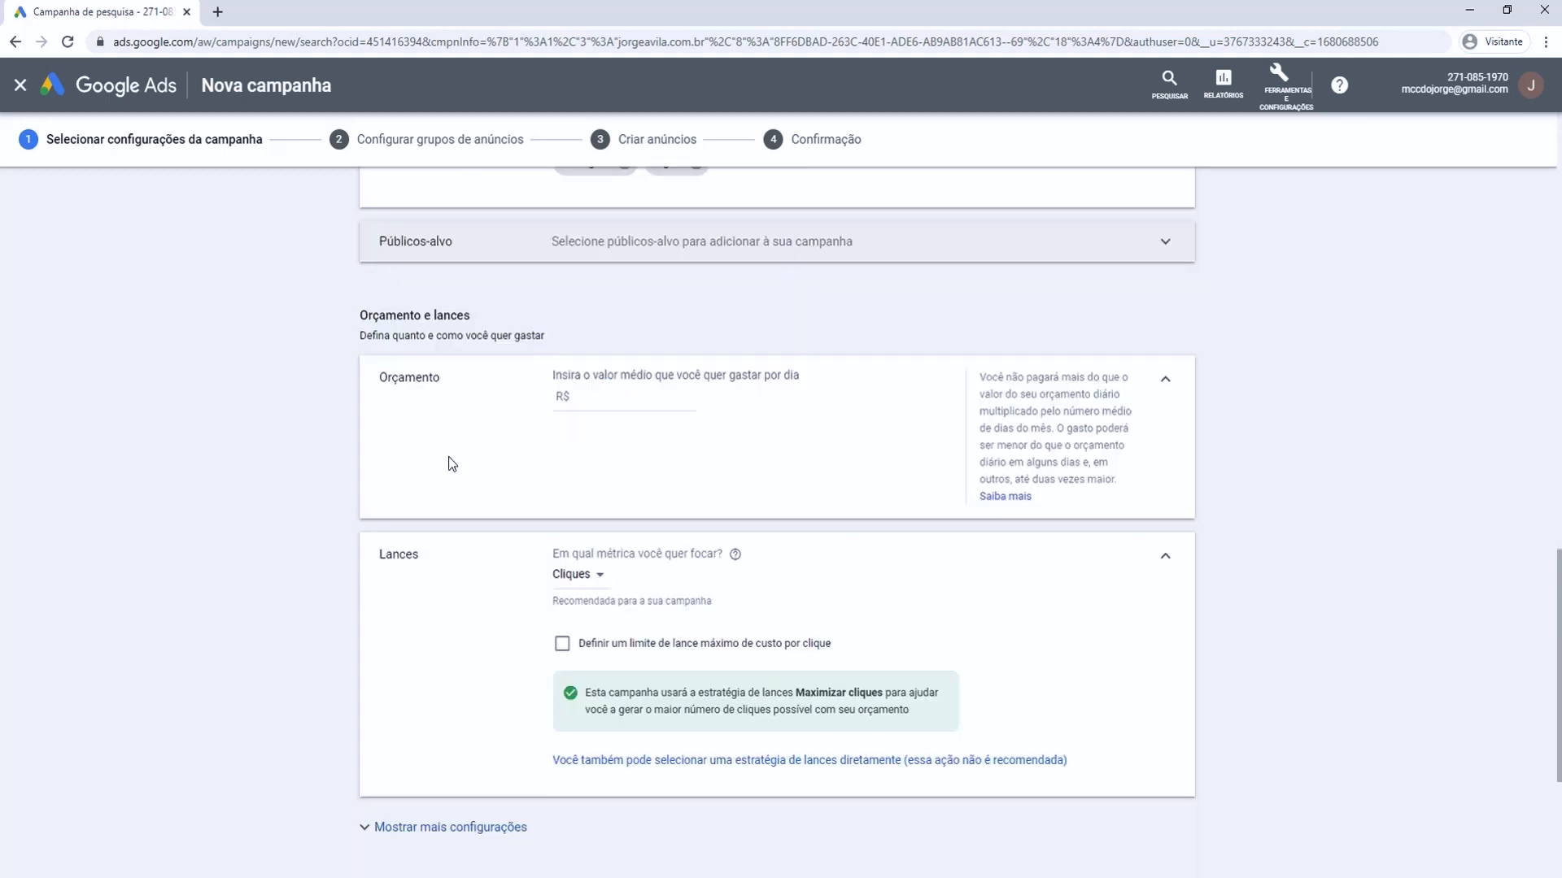
- Set the campaign's average daily budget to R$ 25,00 and collapse the budget settings
left_click(614, 399)
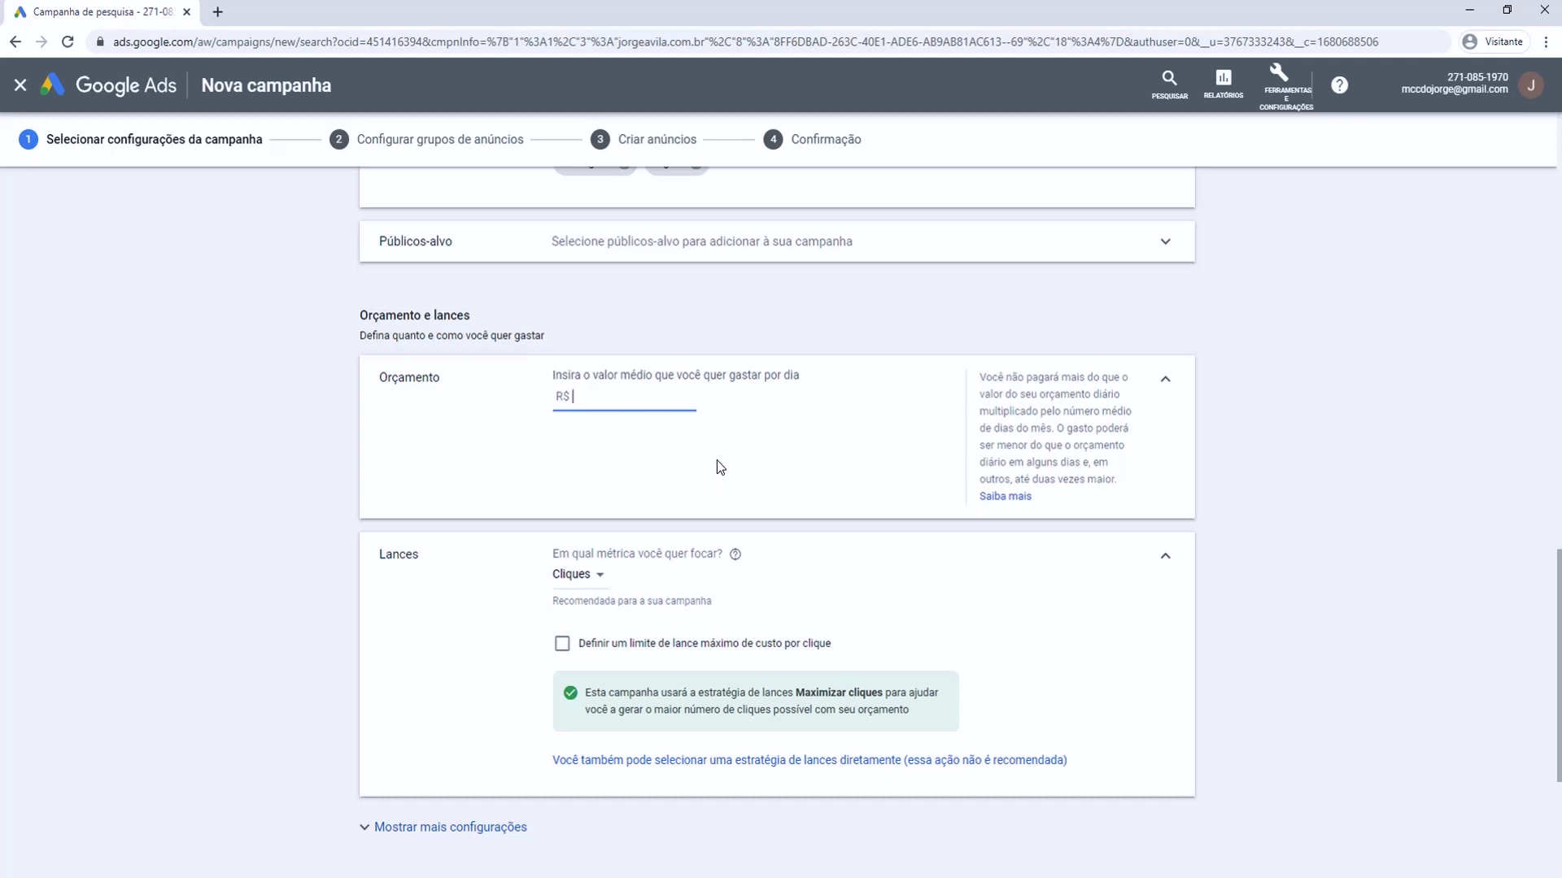
type("33,00")
left_click(522, 445)
left_click(1161, 389)
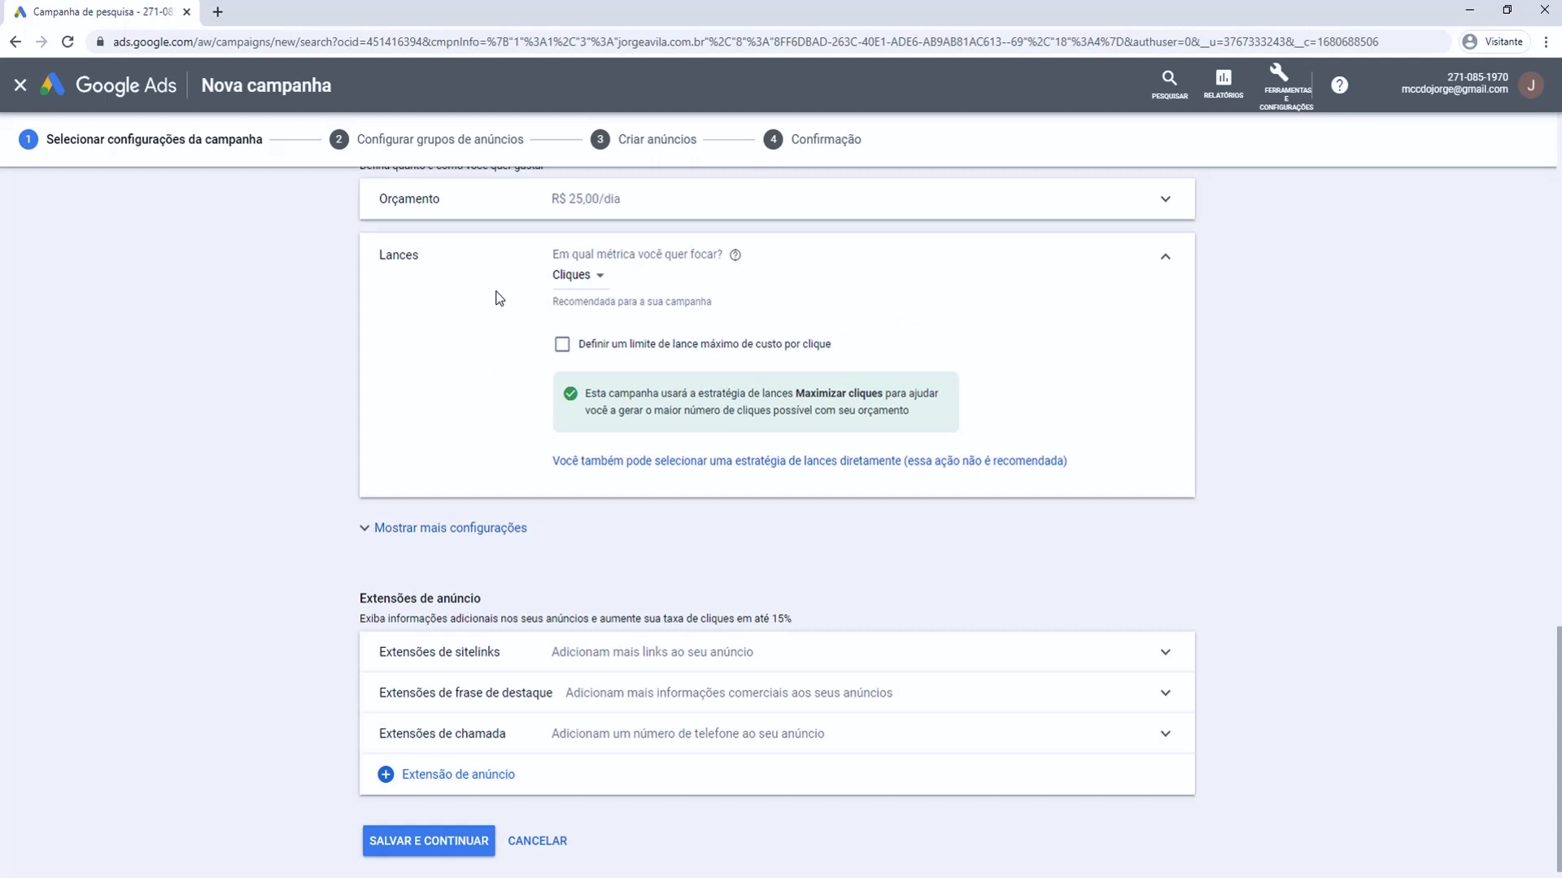
- Review the metrics available for the bidding focus and keep Cliques selected
left_click(592, 276)
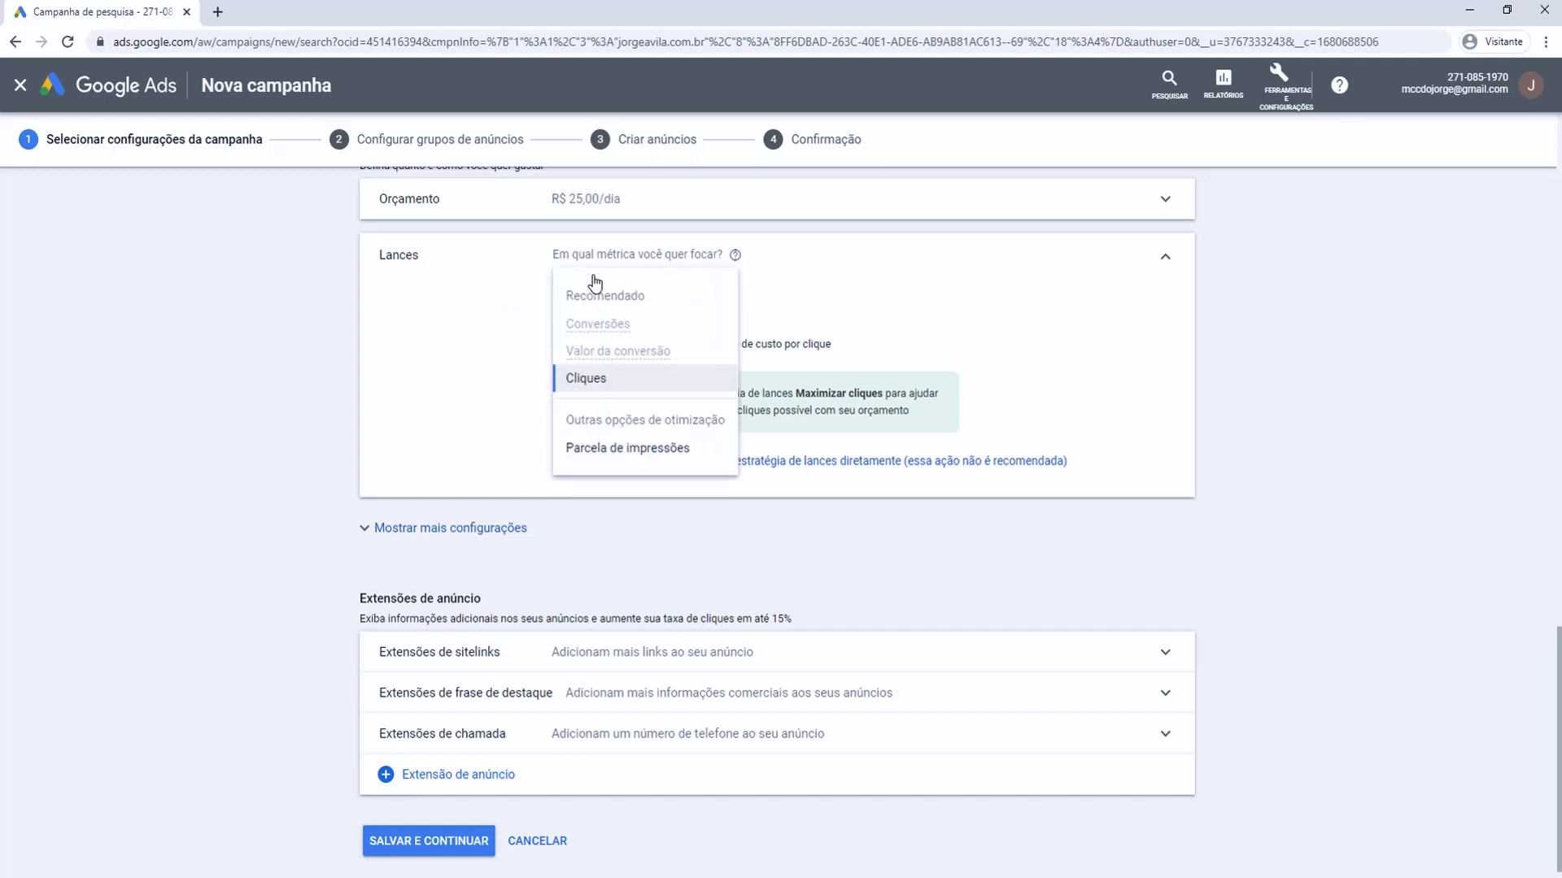
left_click(605, 383)
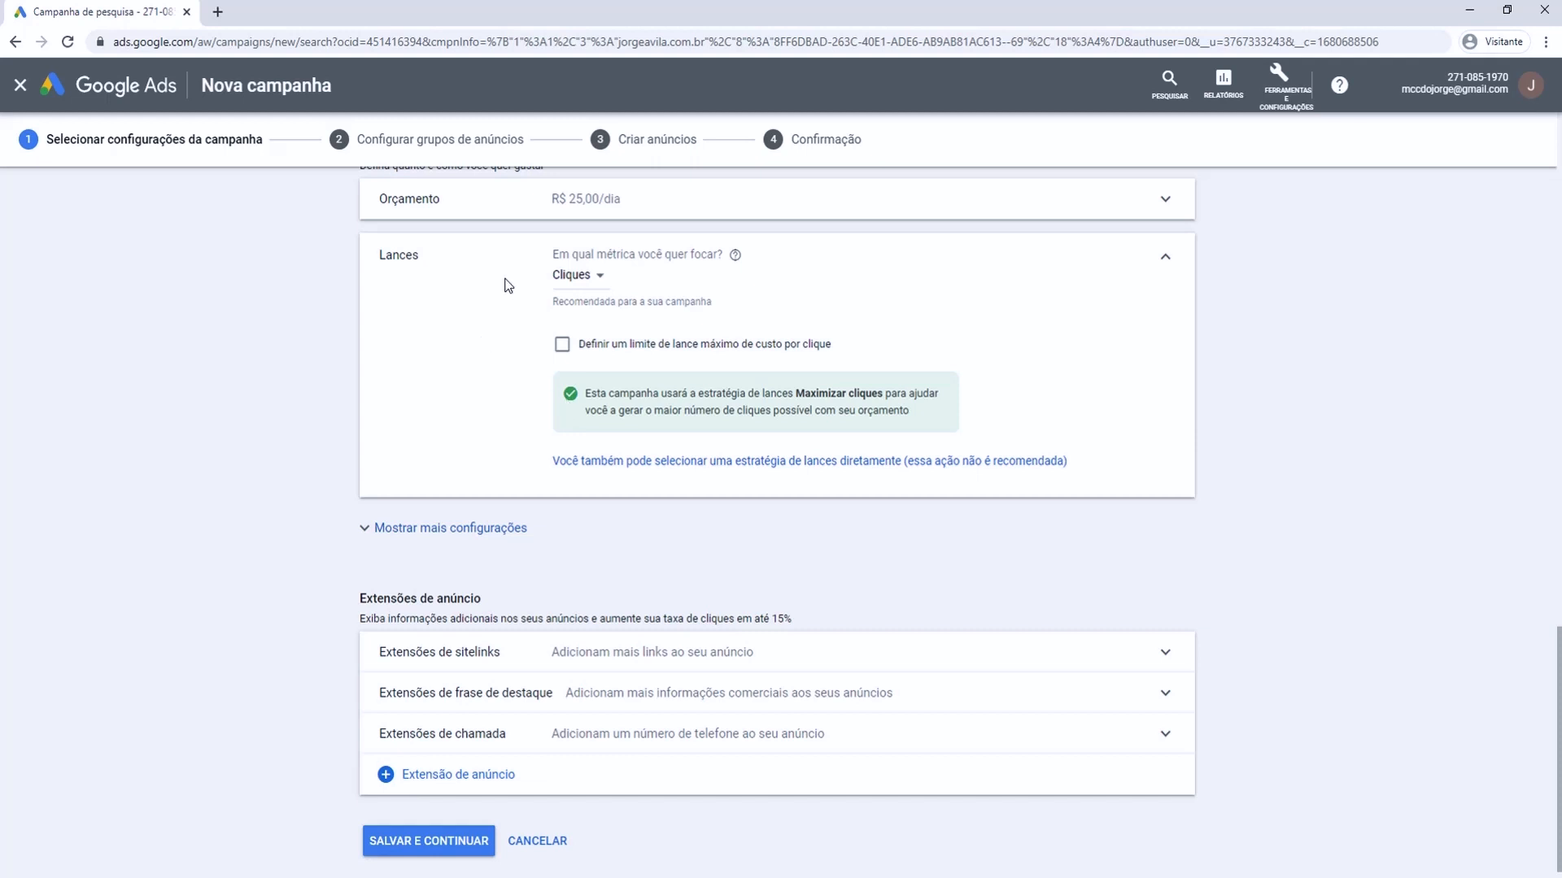
left_click(577, 276)
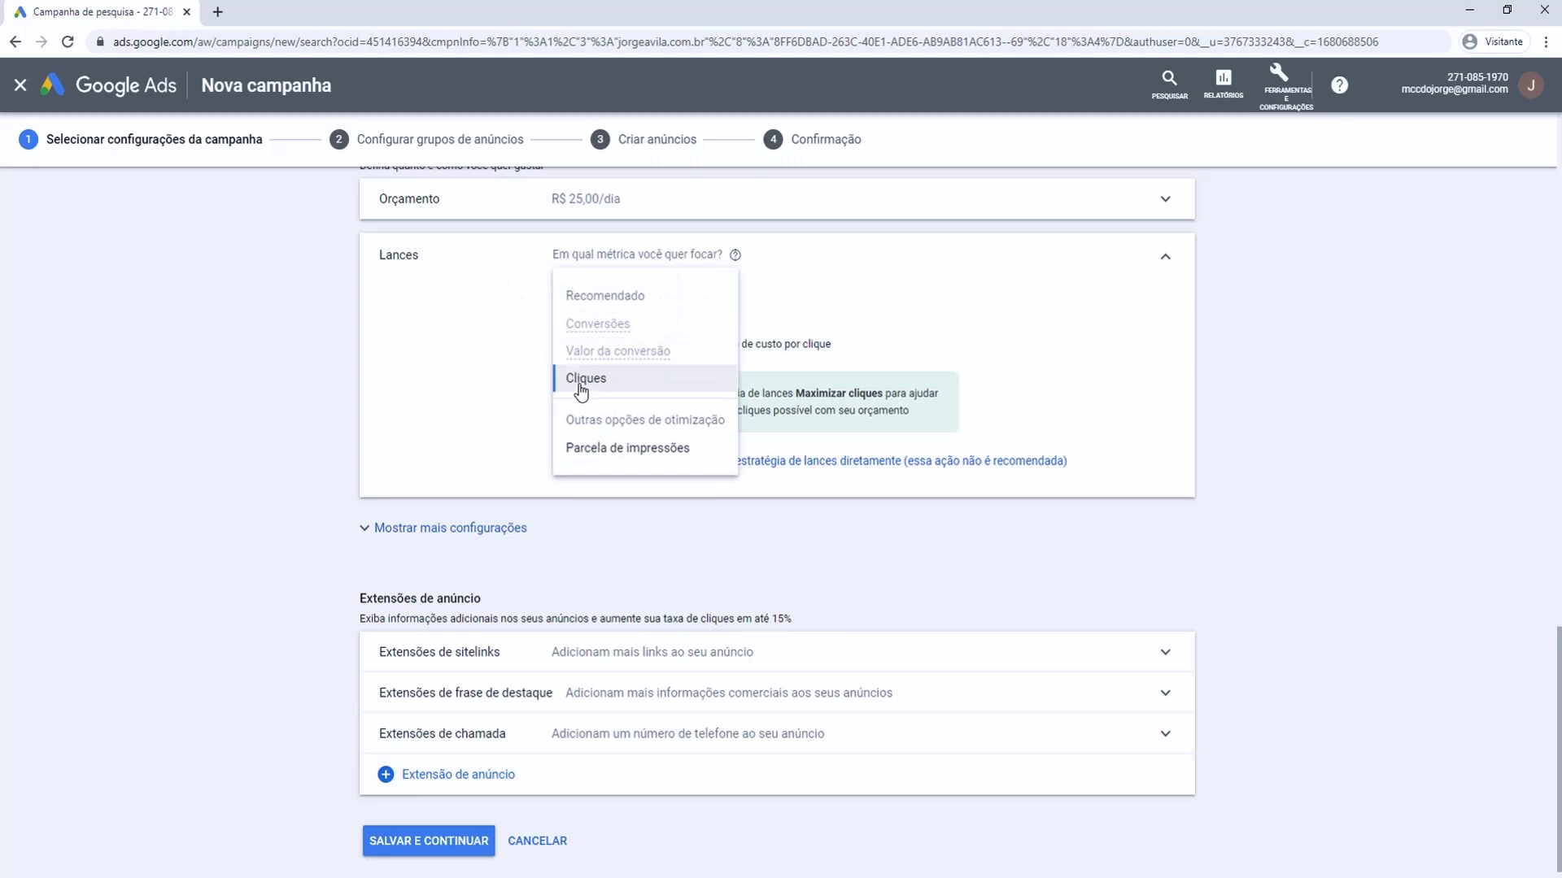
left_click(580, 380)
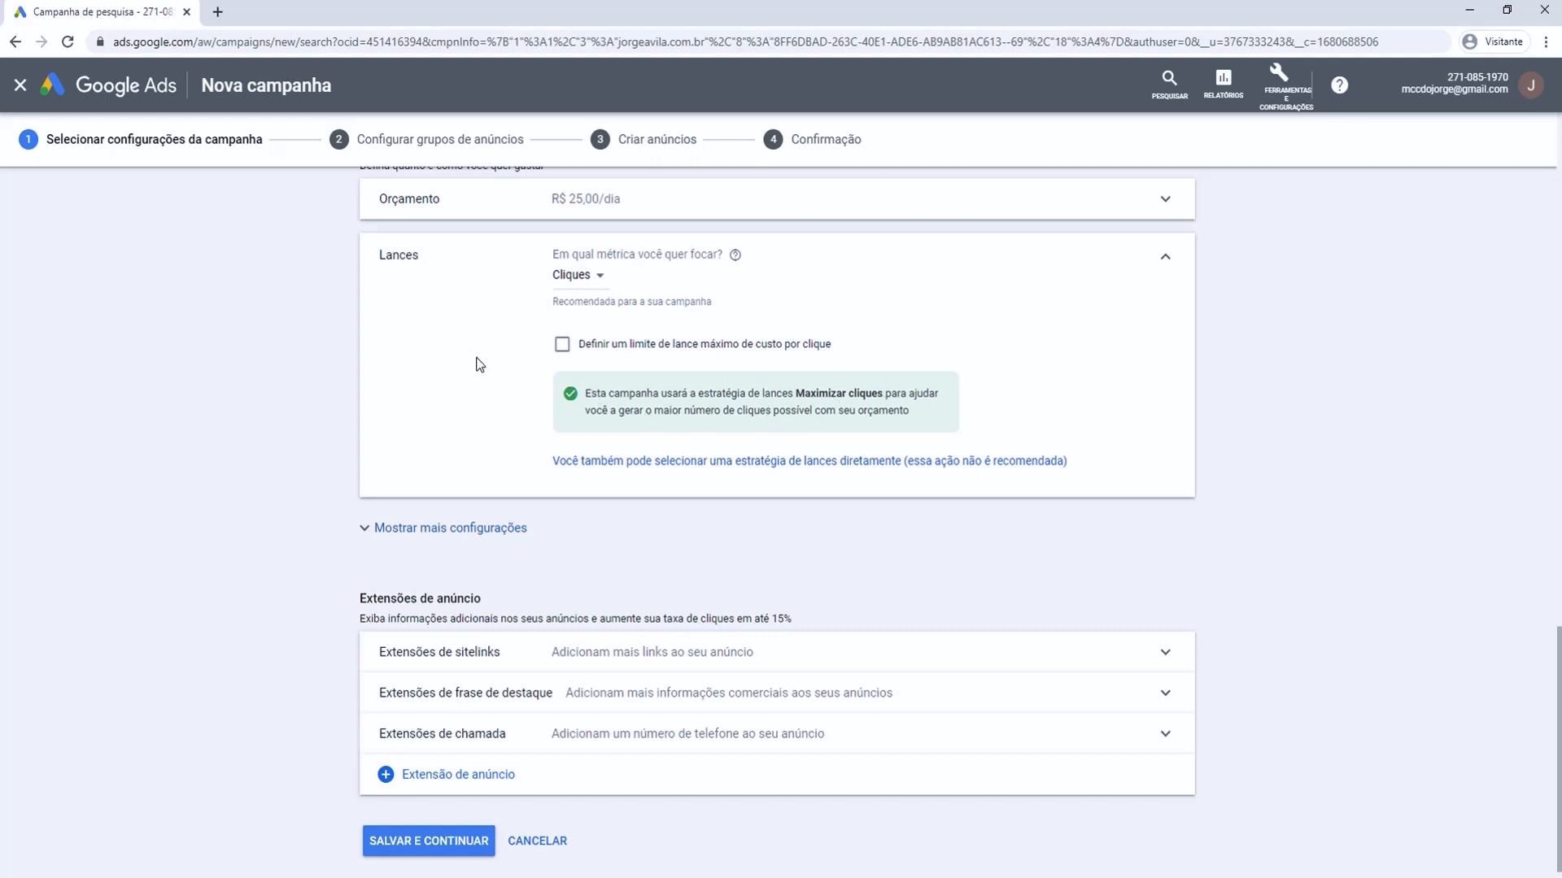
- Enable the maximum cost-per-click bid limit and set it to R$ 3,00
left_click(562, 346)
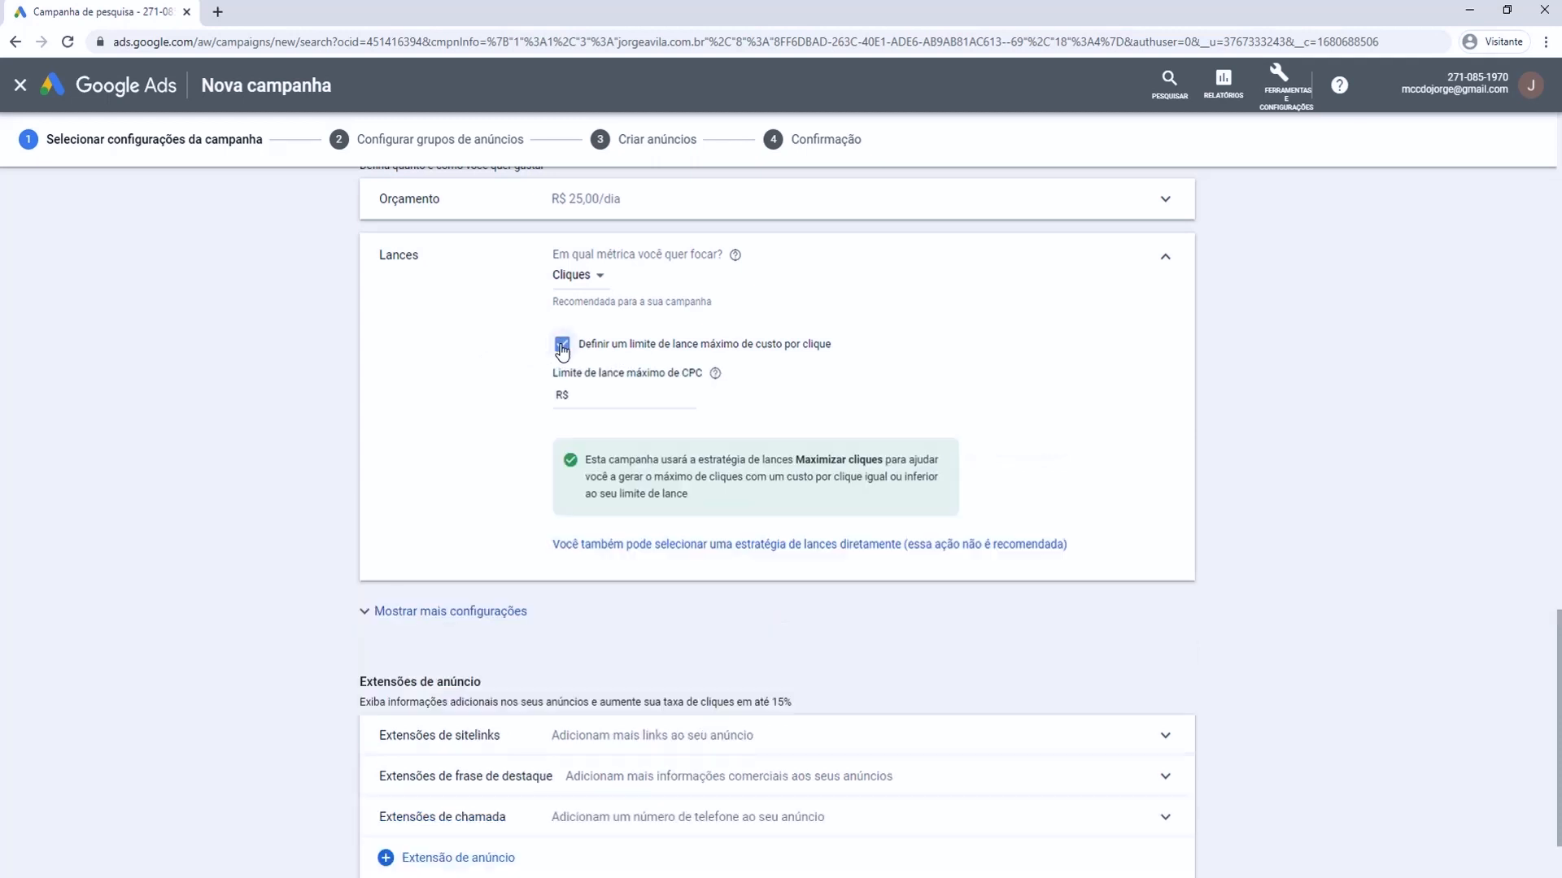
left_click(591, 397)
type("3,00")
key("Tab")
left_click(496, 375)
- Show the additional campaign settings and set the ad schedule days to De segunda a sexta
scroll(330, 409, "down", 1)
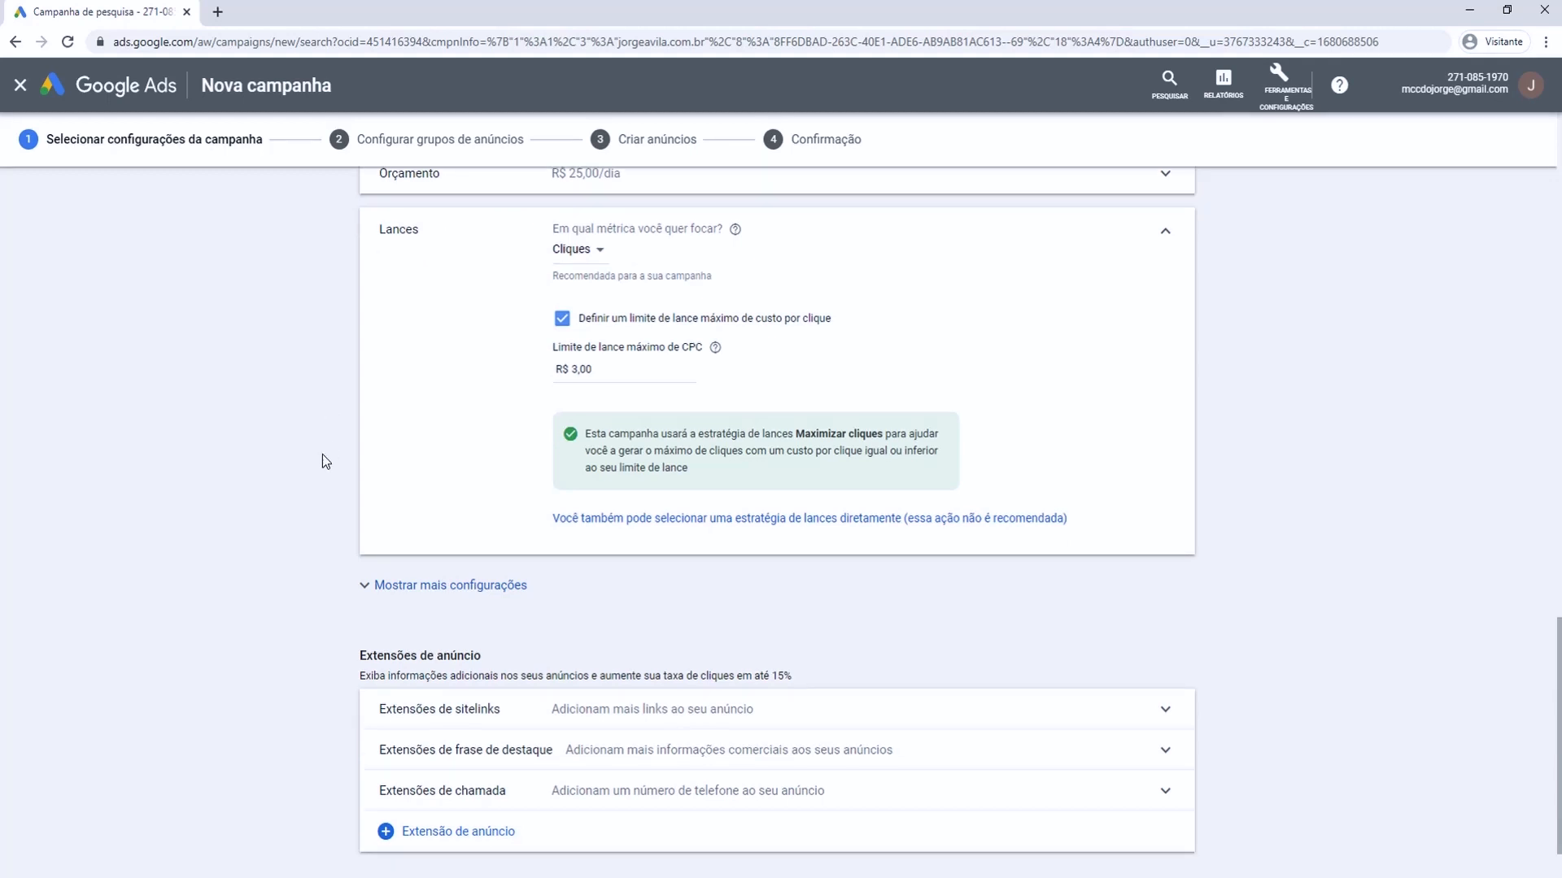
left_click(419, 587)
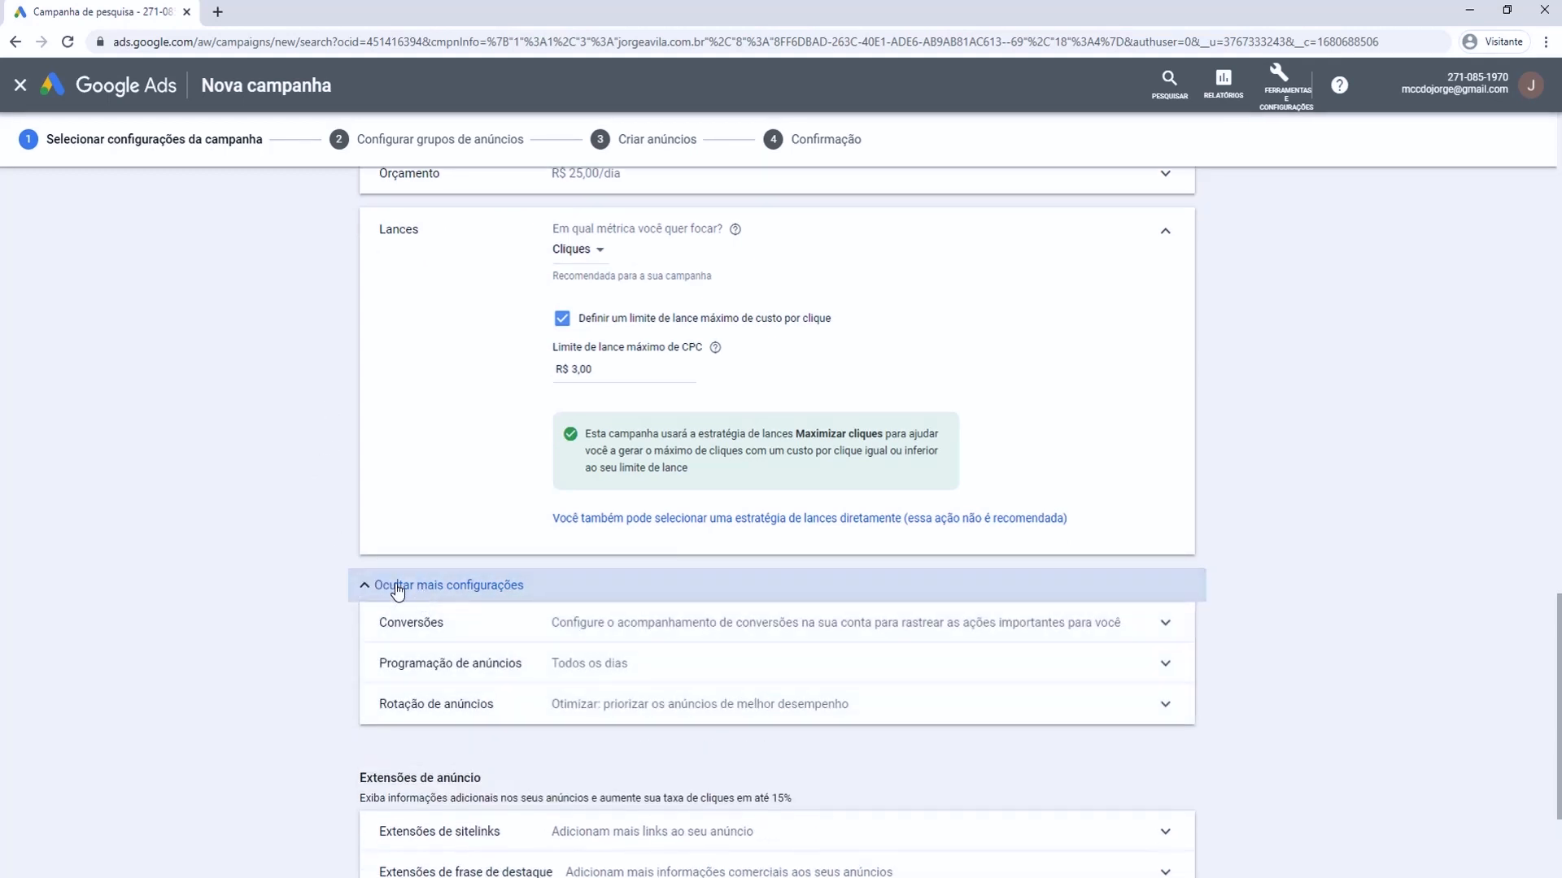
scroll(228, 540, "down", 2)
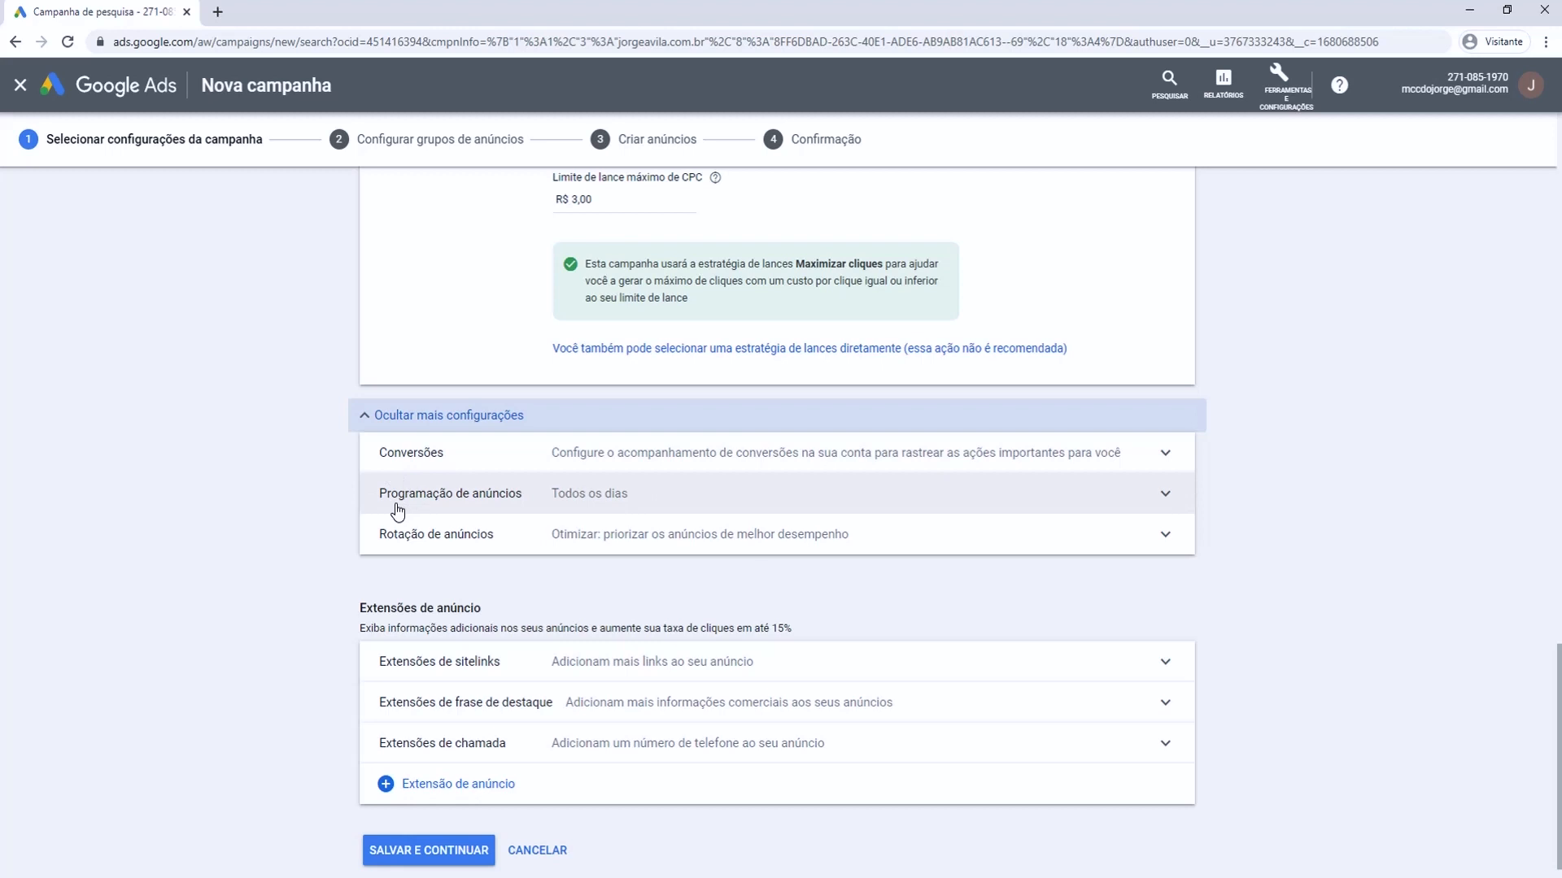
left_click(1165, 496)
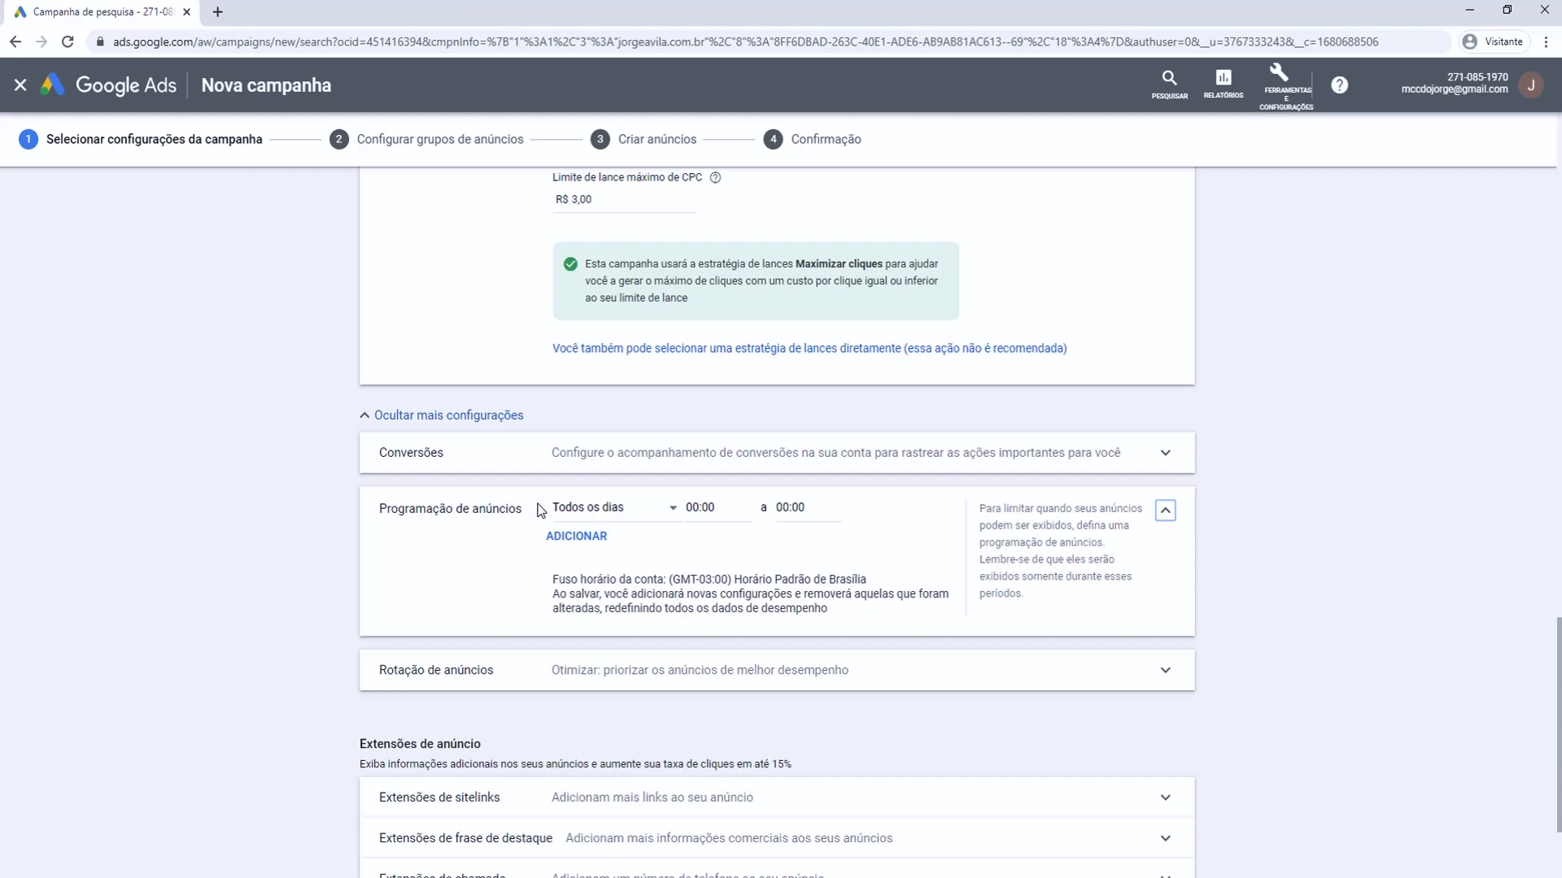
left_click(655, 509)
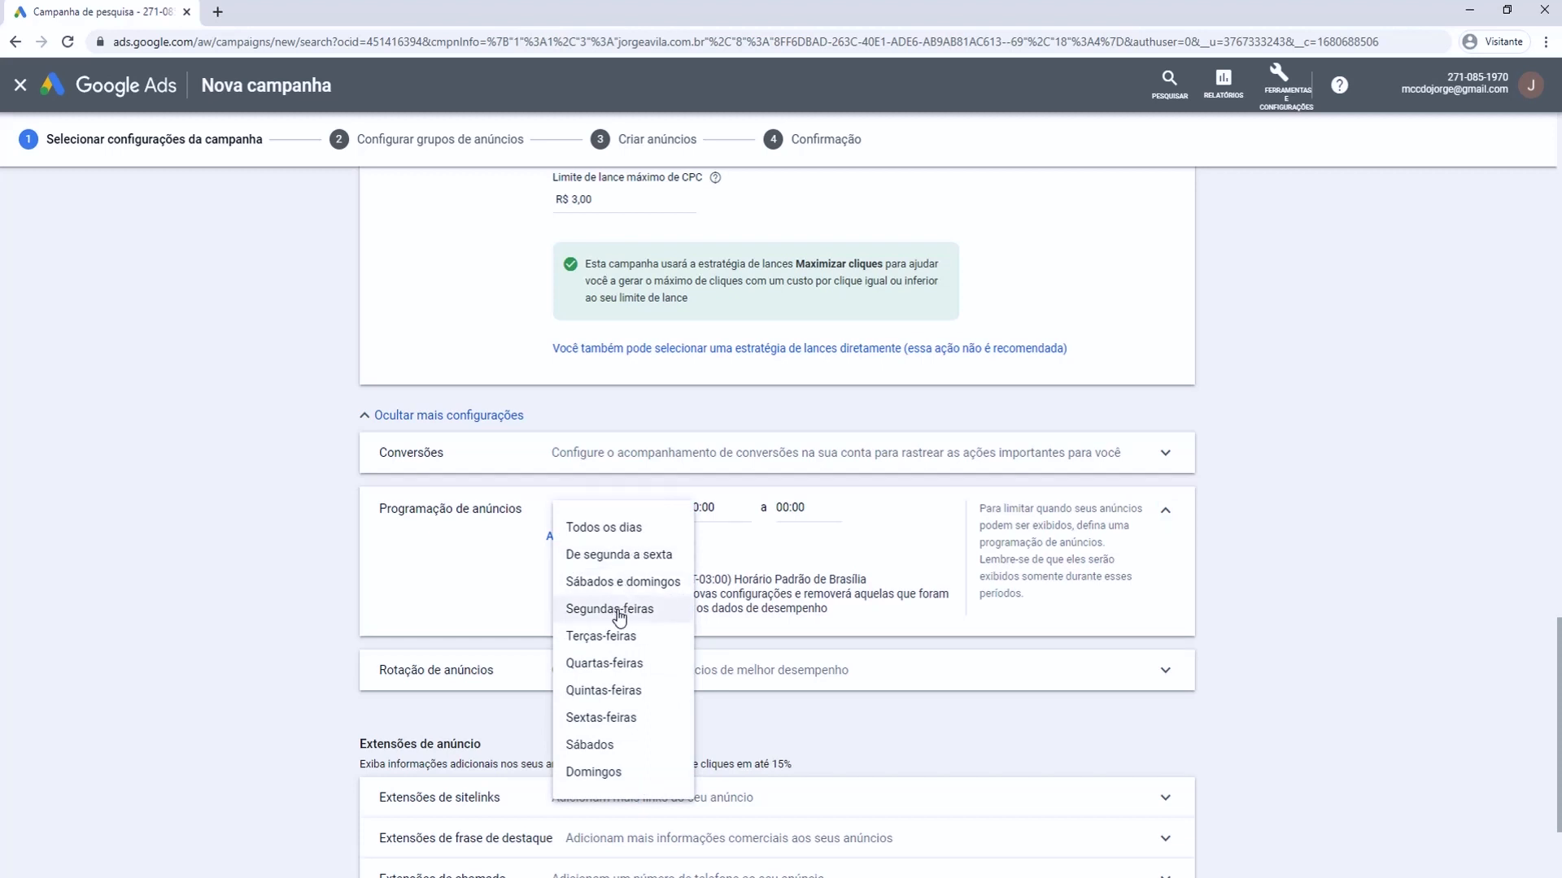
left_click(625, 555)
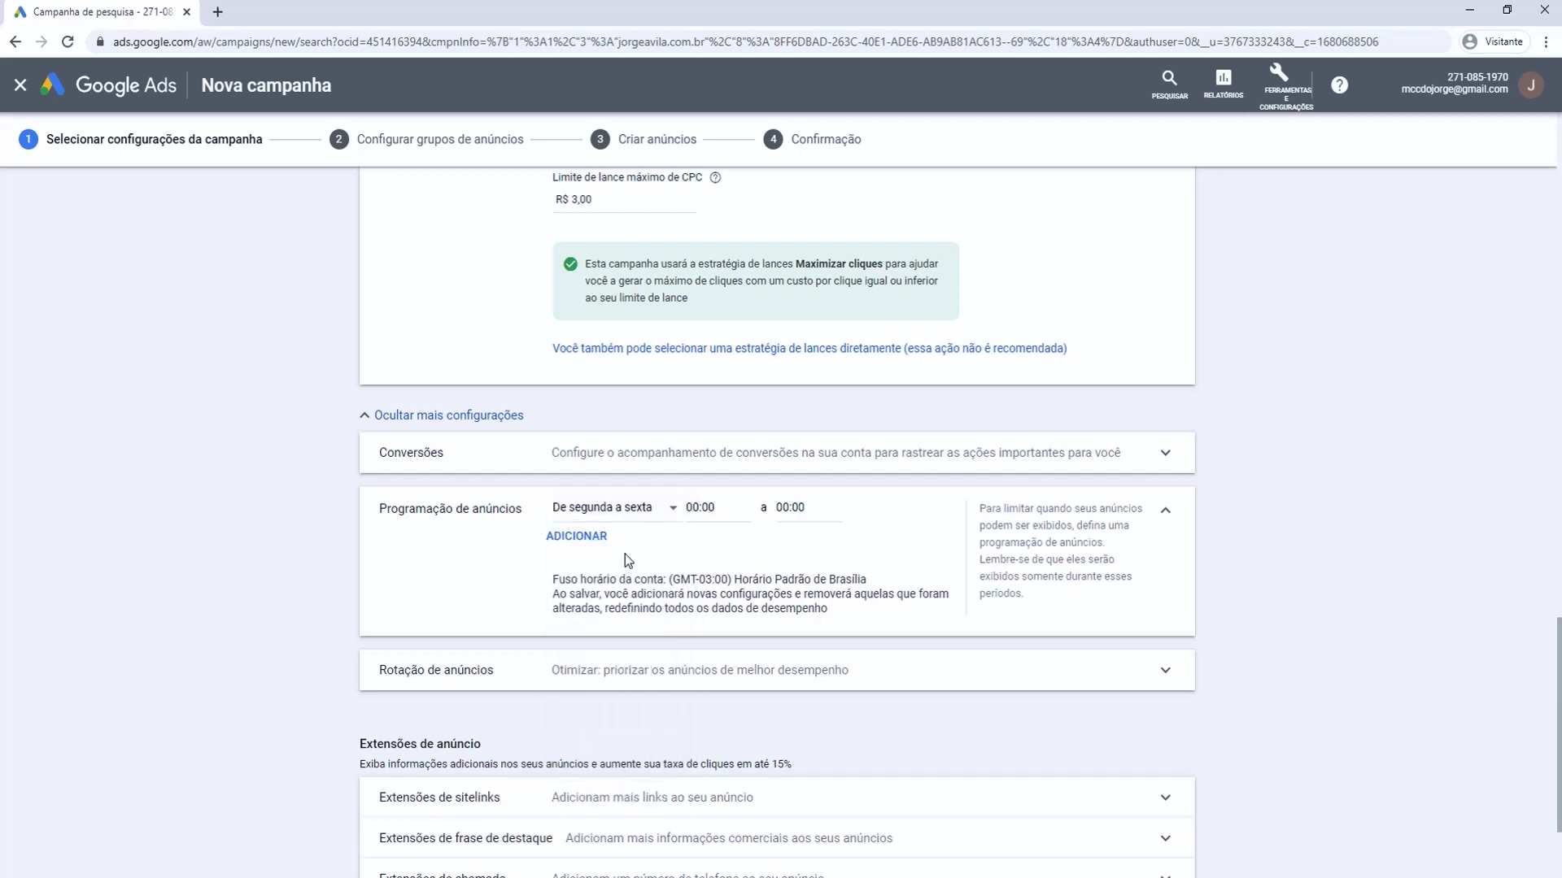
- Set the De segunda a sexta ad schedule hours from 08:00 to 18:00
left_click(706, 508)
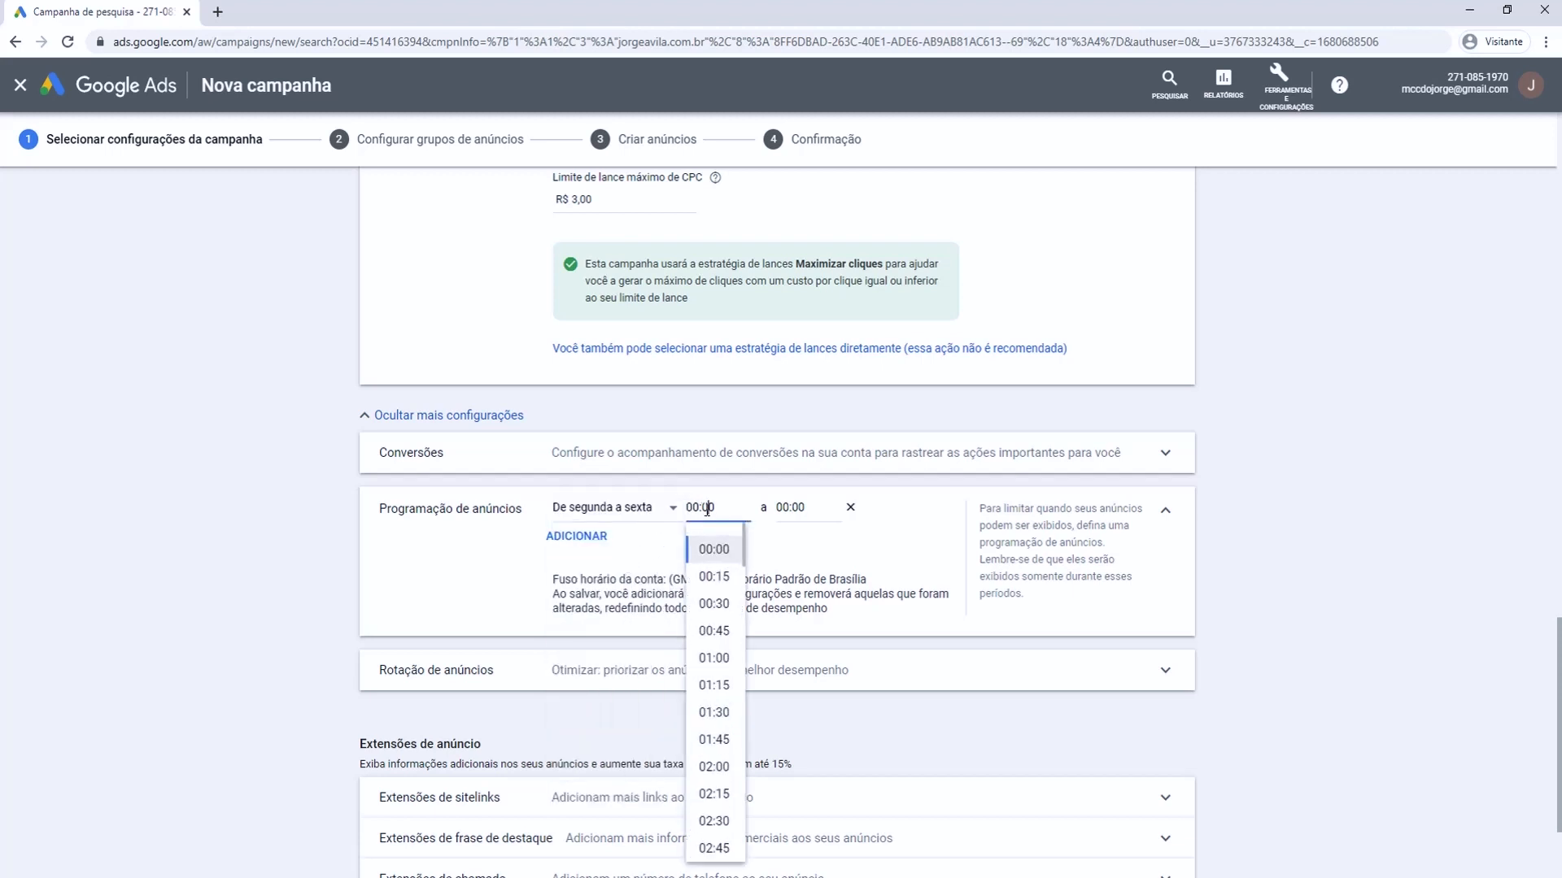
scroll(724, 821, "down", 7)
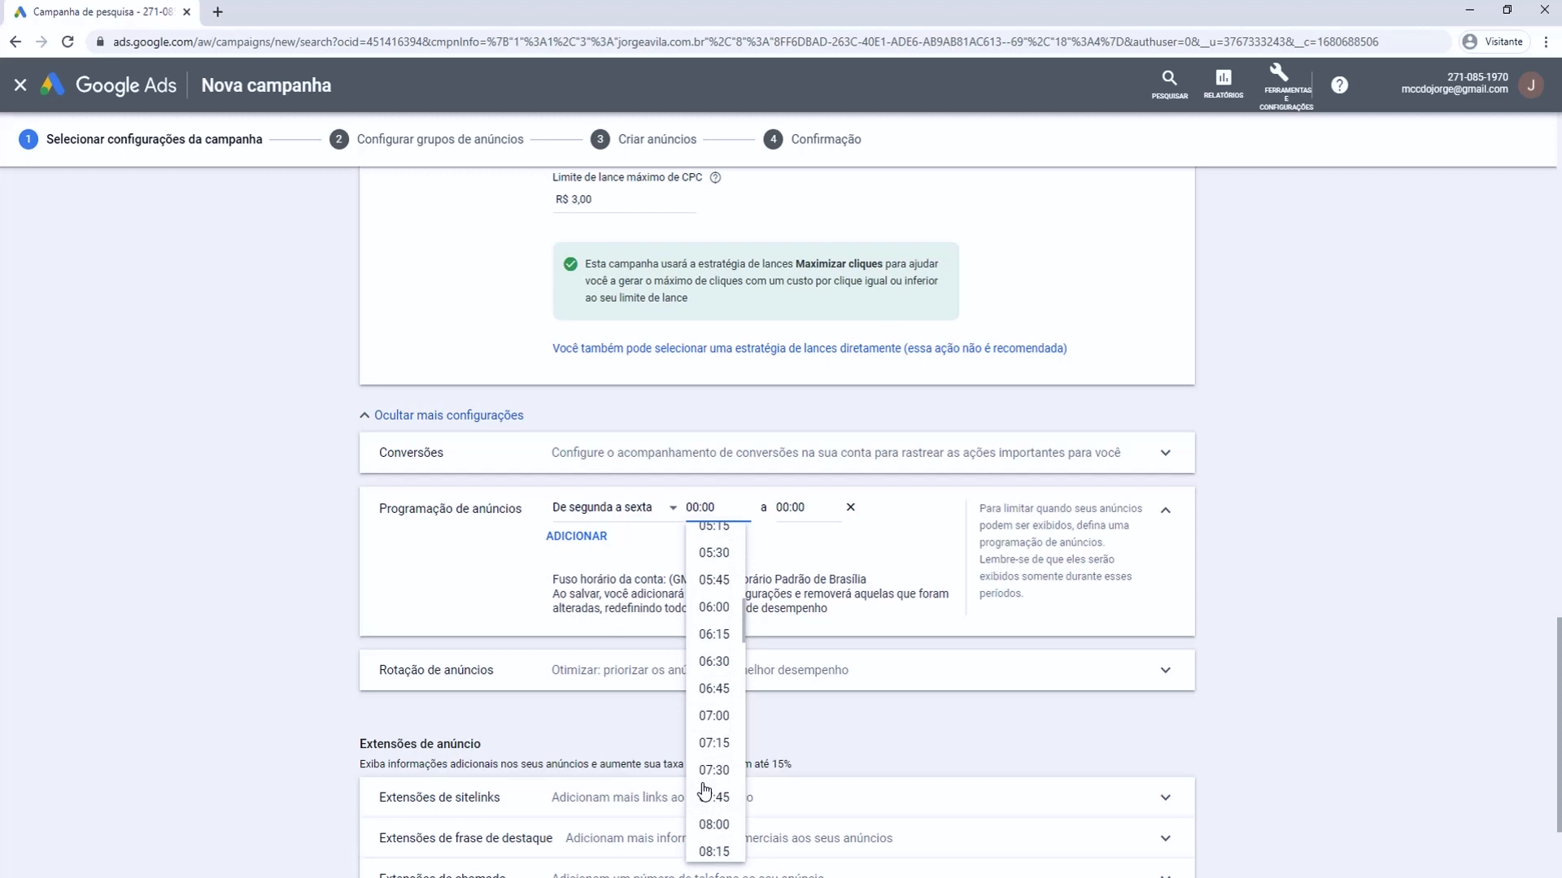
left_click(714, 825)
left_click(799, 506)
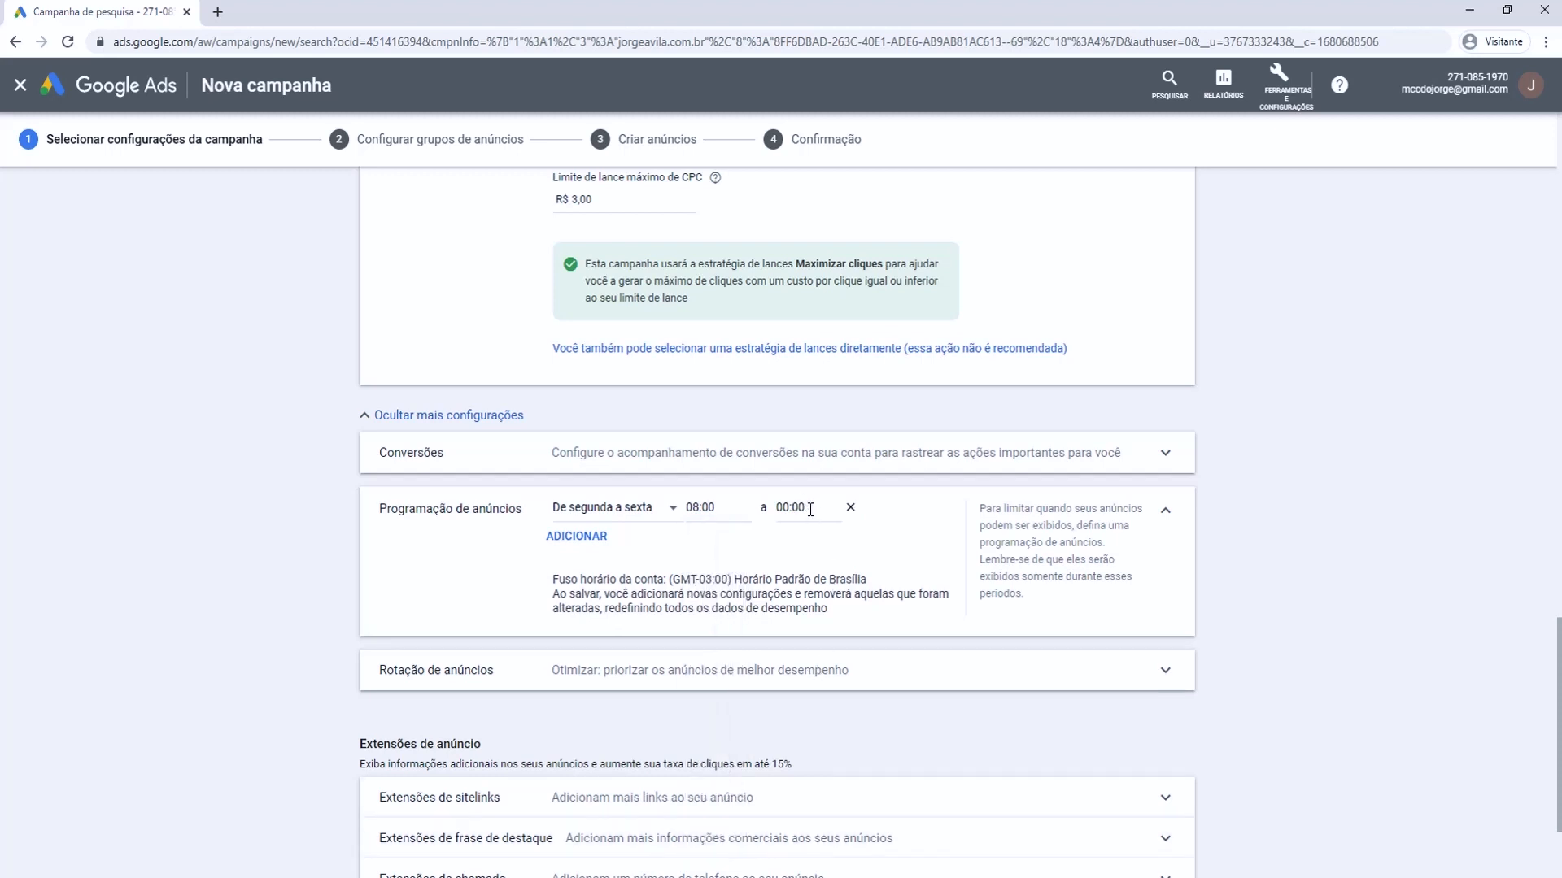
scroll(819, 618, "down", 14)
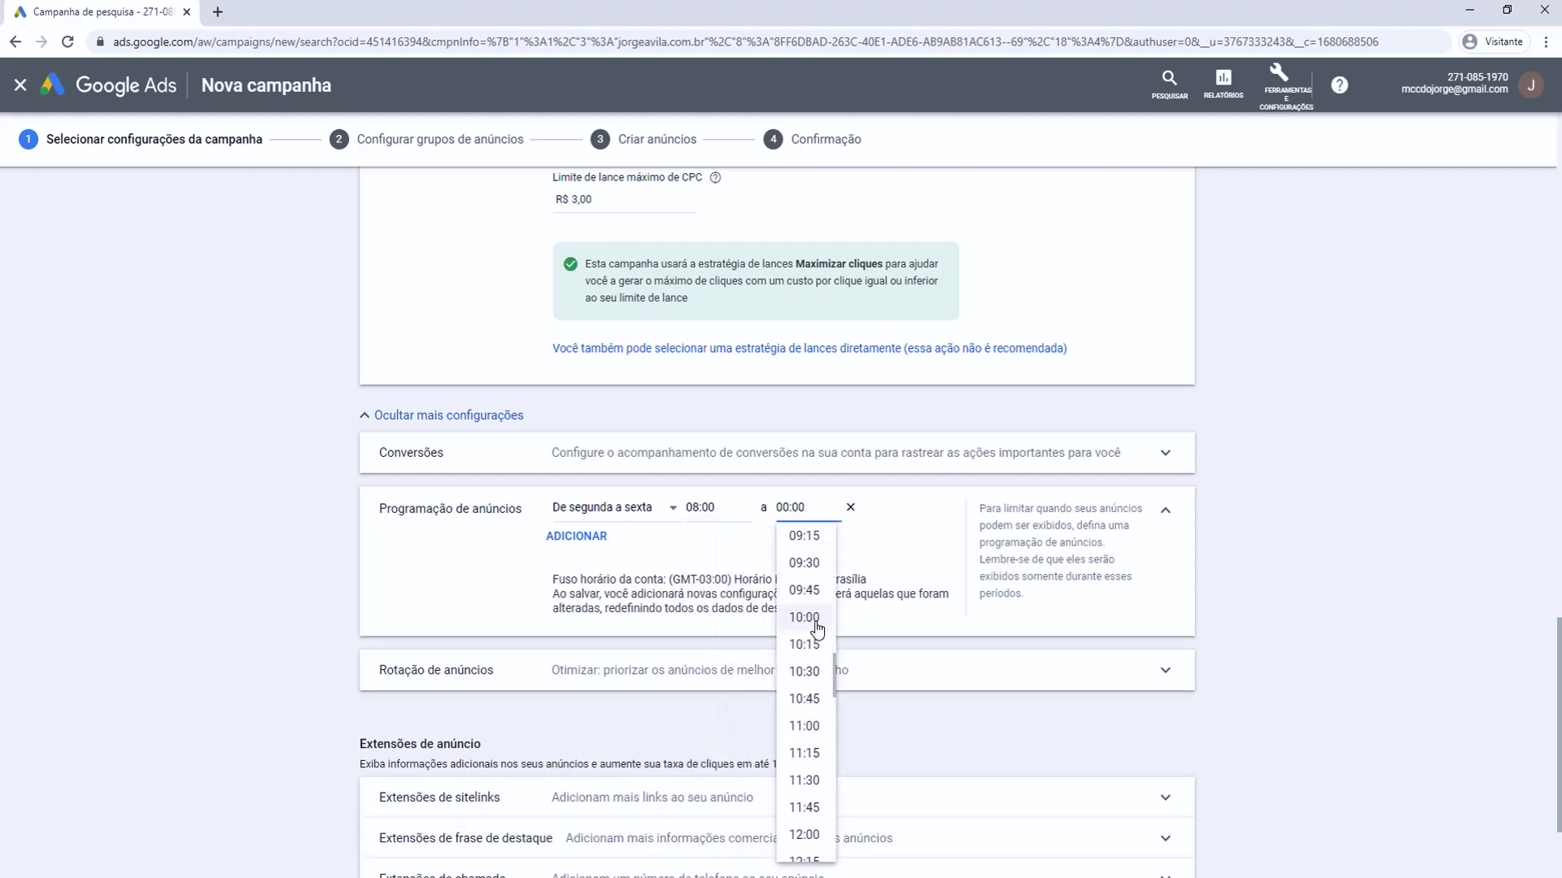
scroll(820, 684, "down", 7)
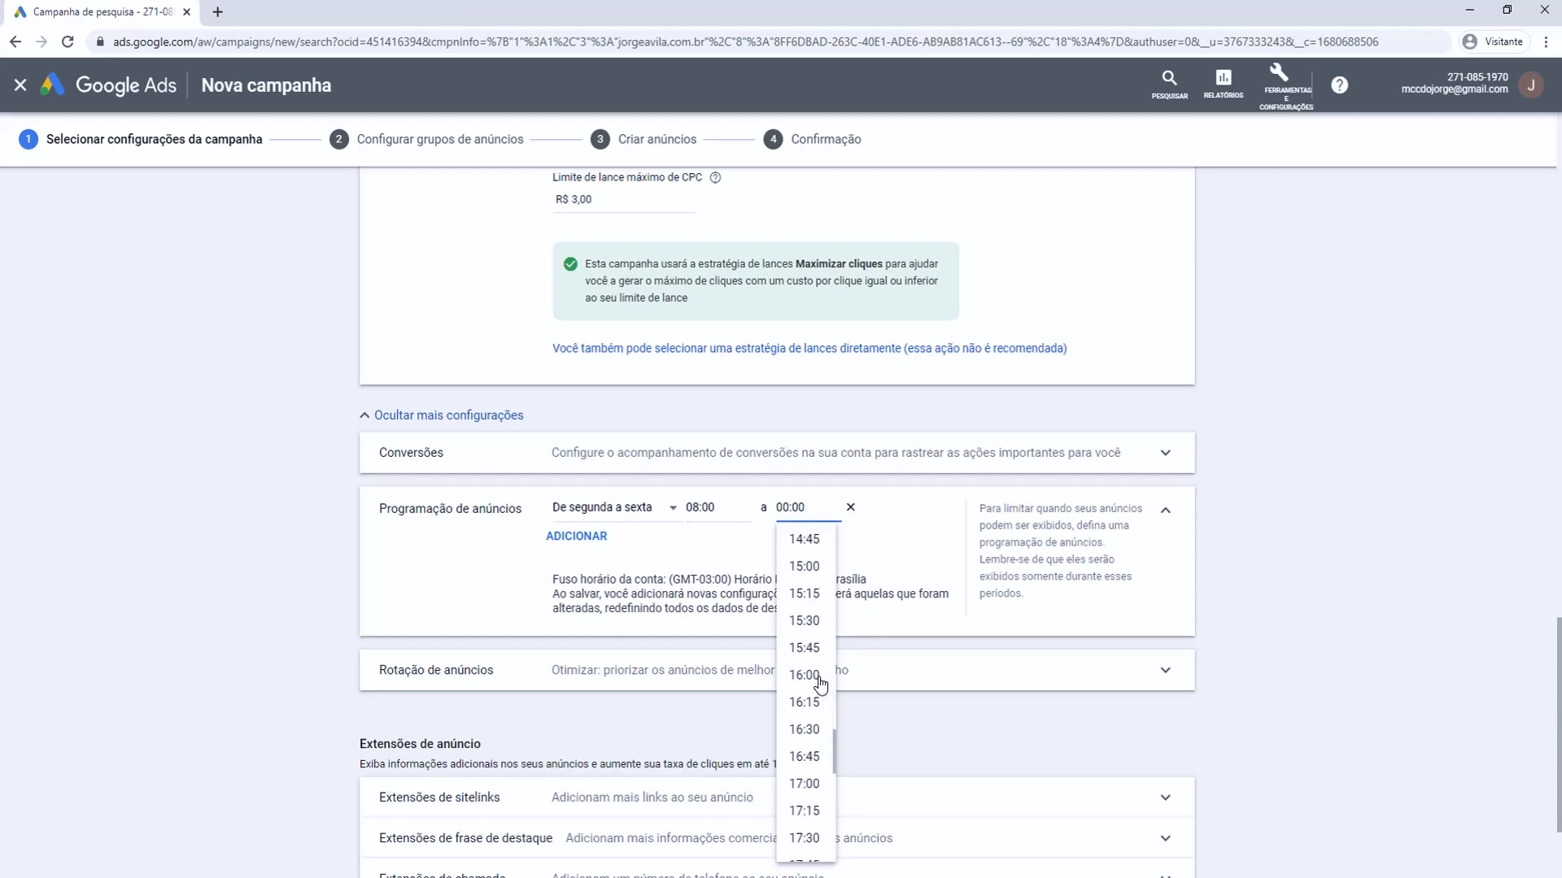
left_click(800, 809)
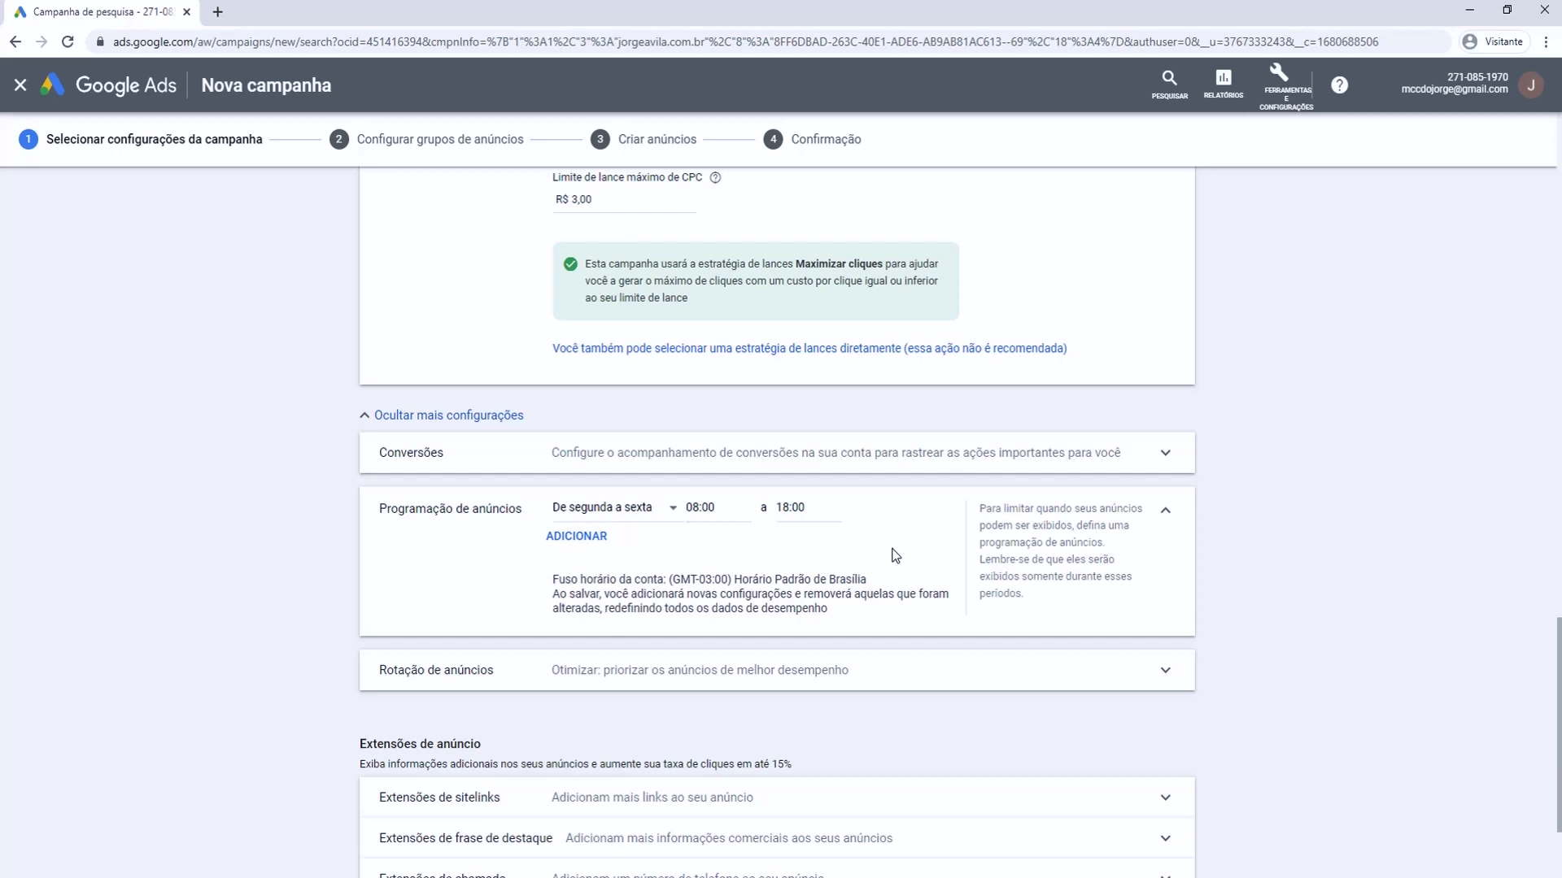
- Add a second ad schedule entry for Sábados running from 08:00 to 12:00
left_click(593, 553)
left_click(615, 539)
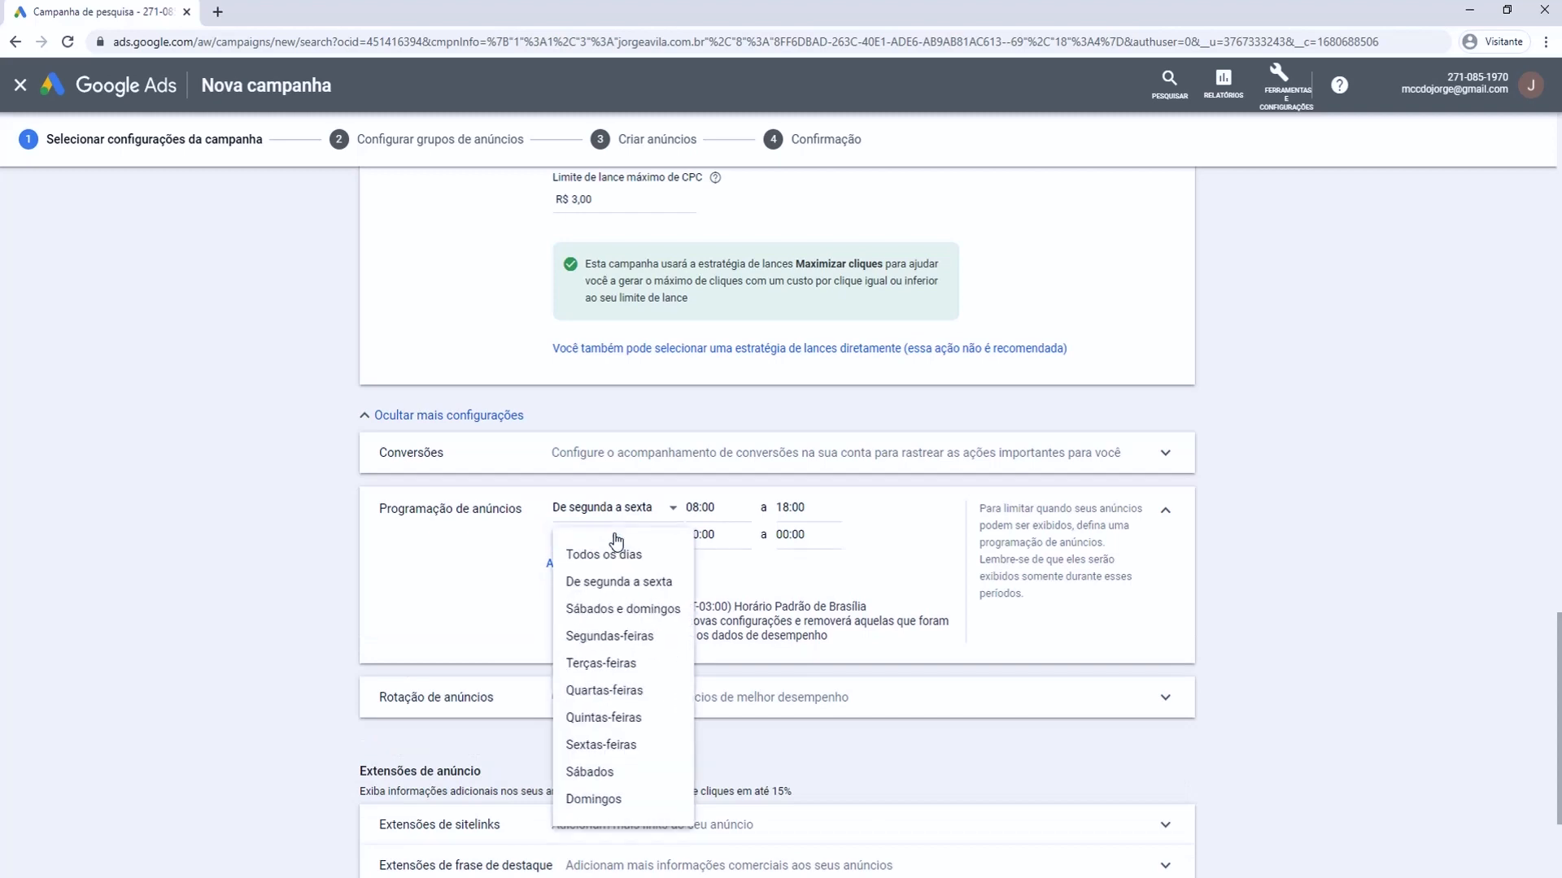
left_click(593, 773)
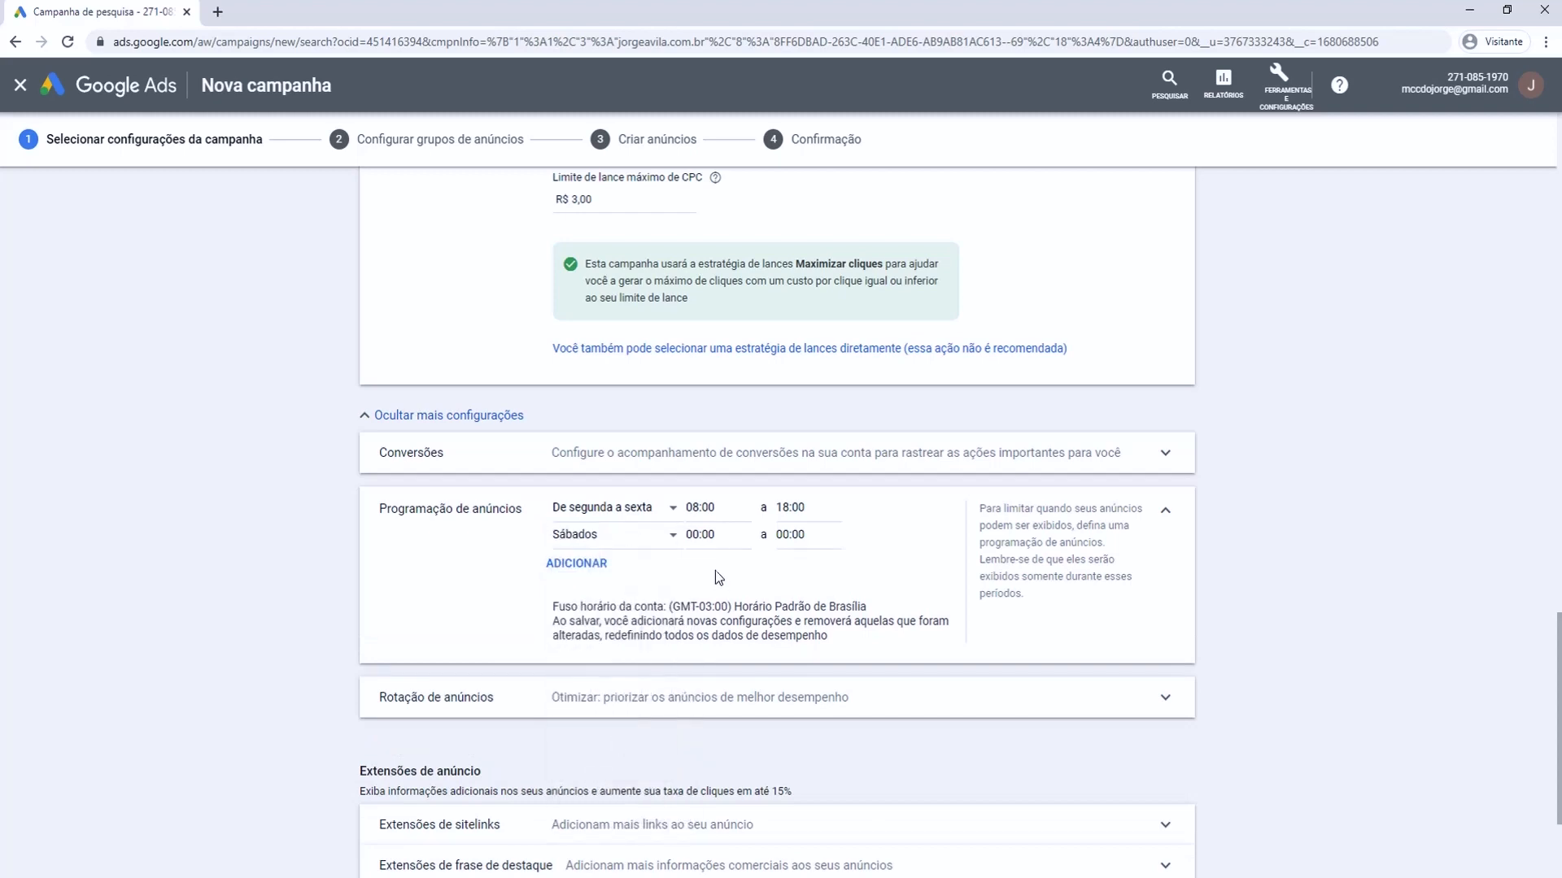
left_click(719, 538)
scroll(714, 552, "down", 3)
scroll(712, 525, "down", 4)
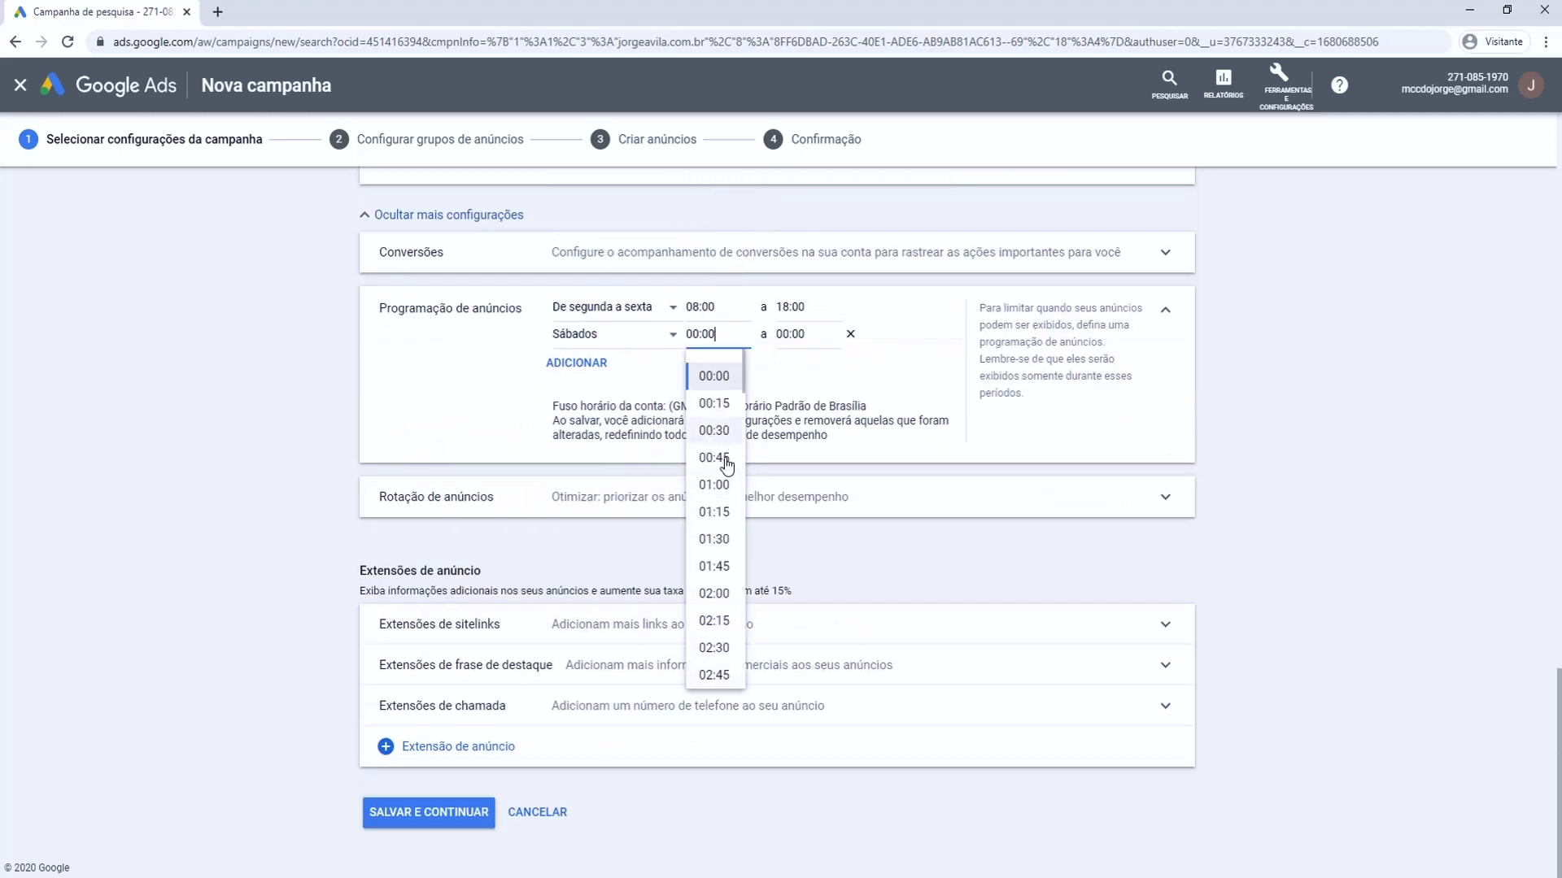
scroll(714, 523, "down", 3)
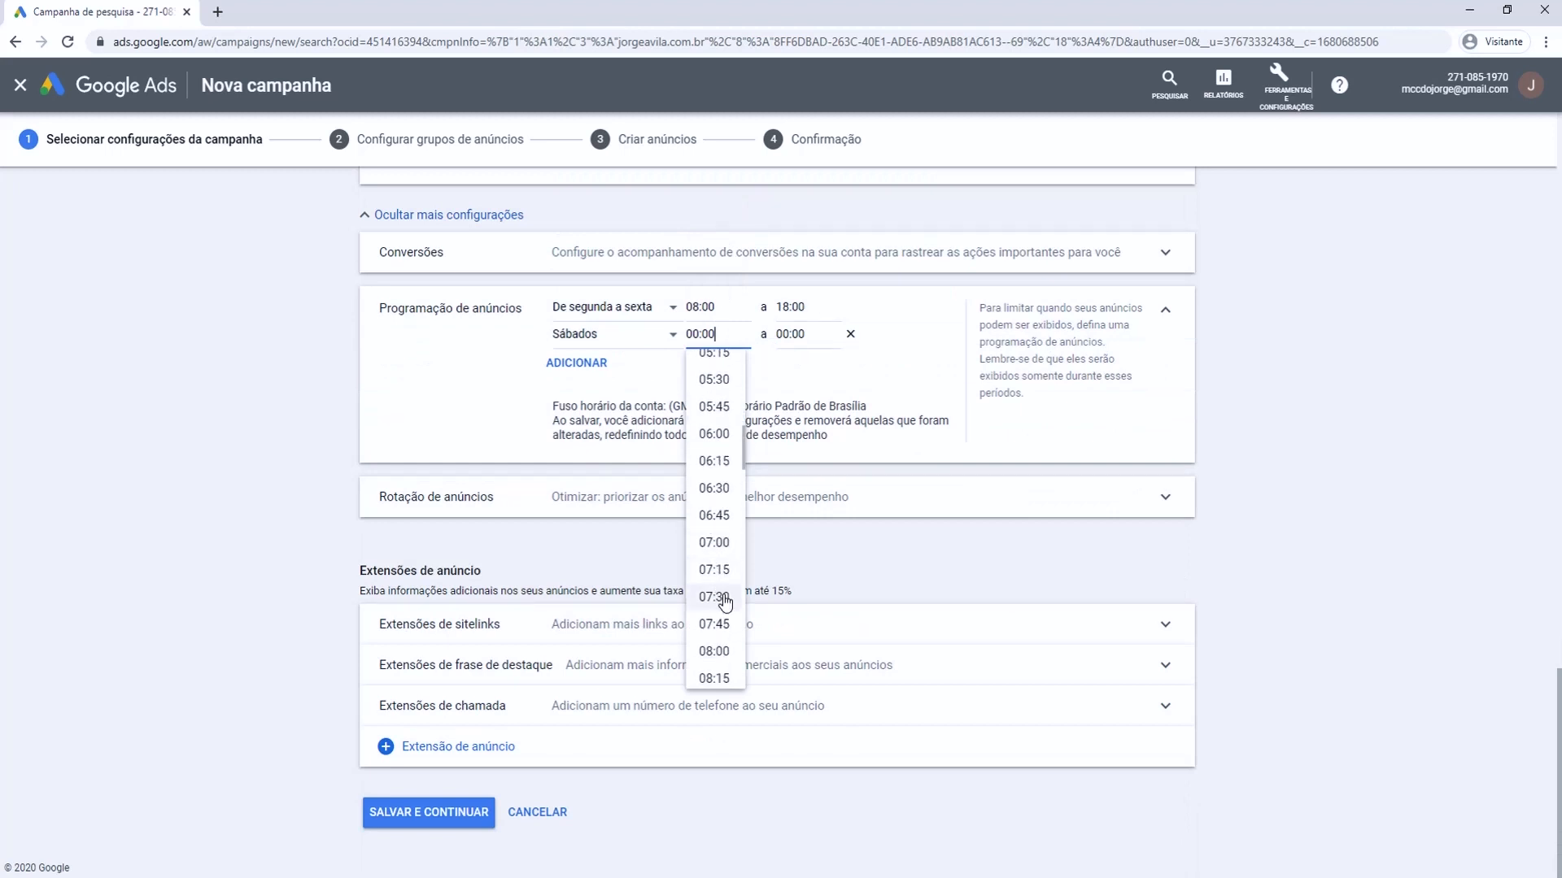
left_click(715, 651)
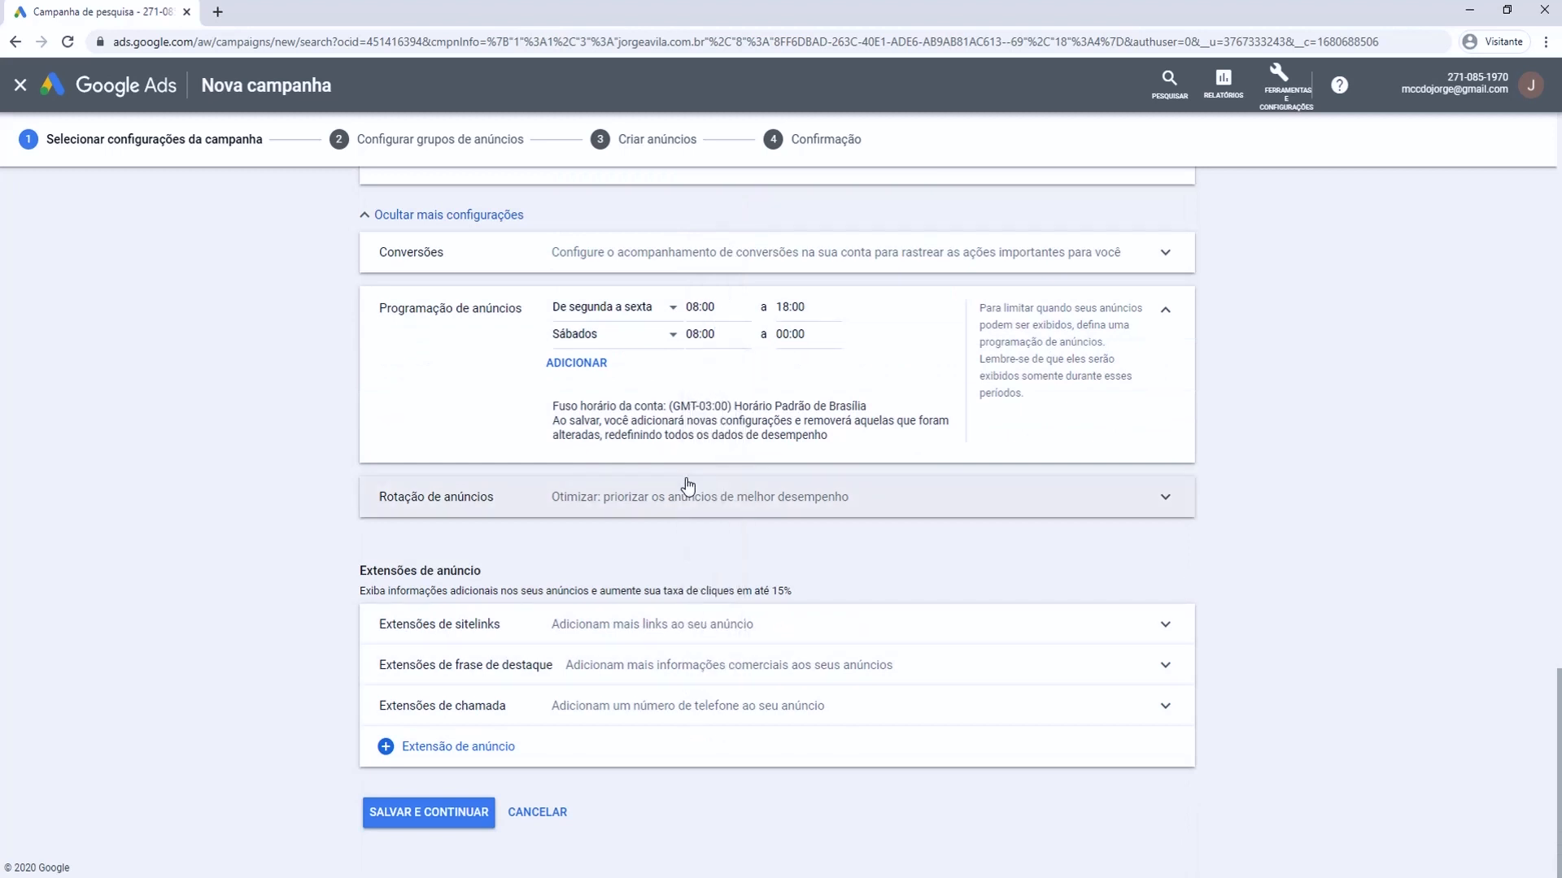
left_click(814, 341)
scroll(813, 522, "down", 10)
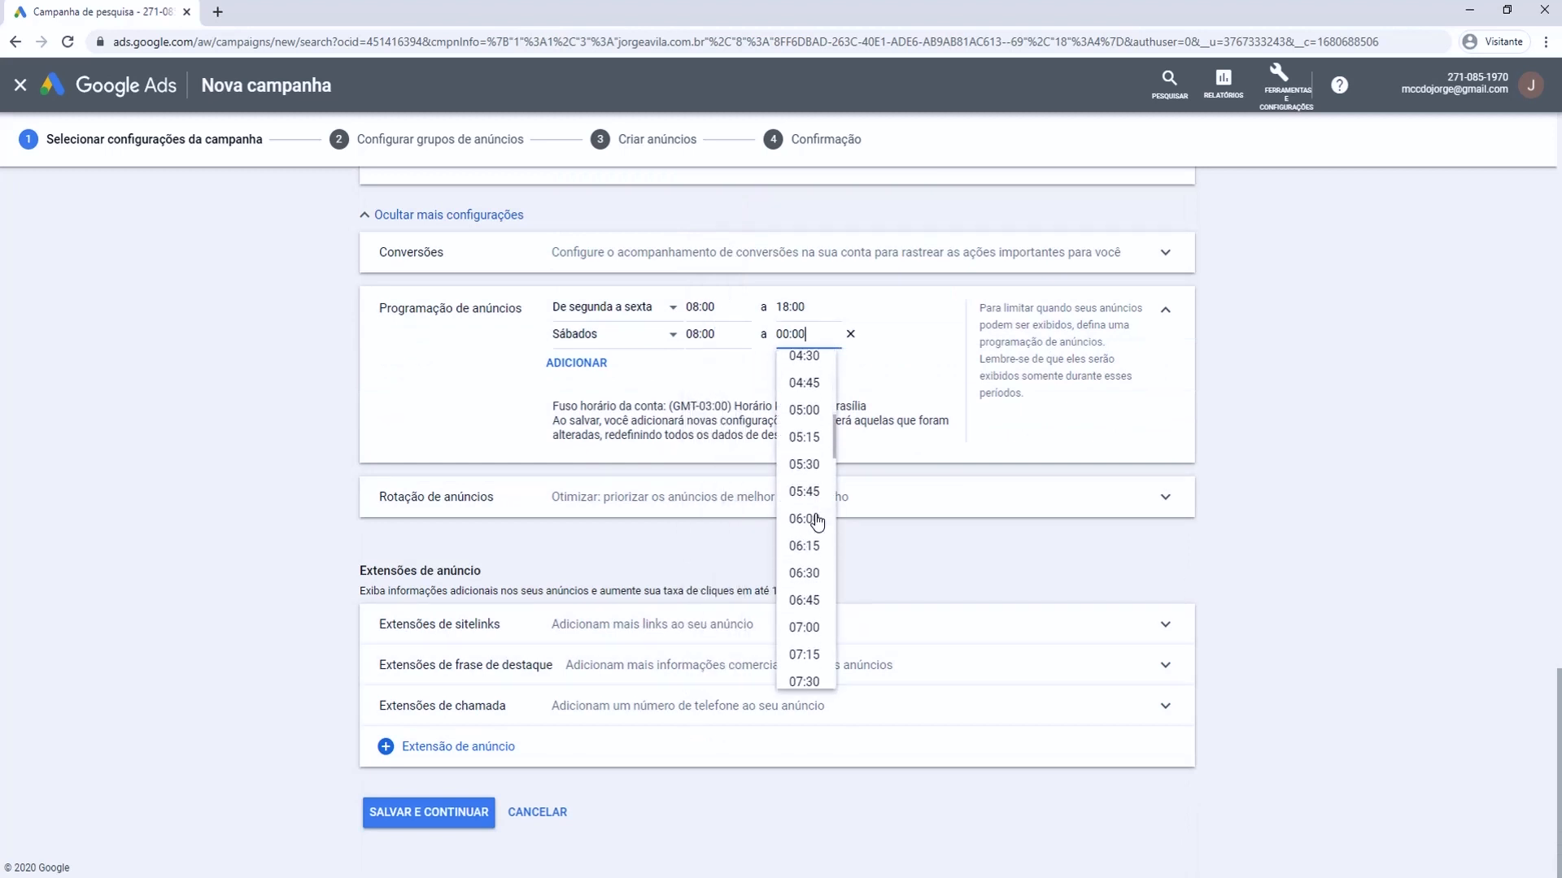
scroll(817, 521, "down", 2)
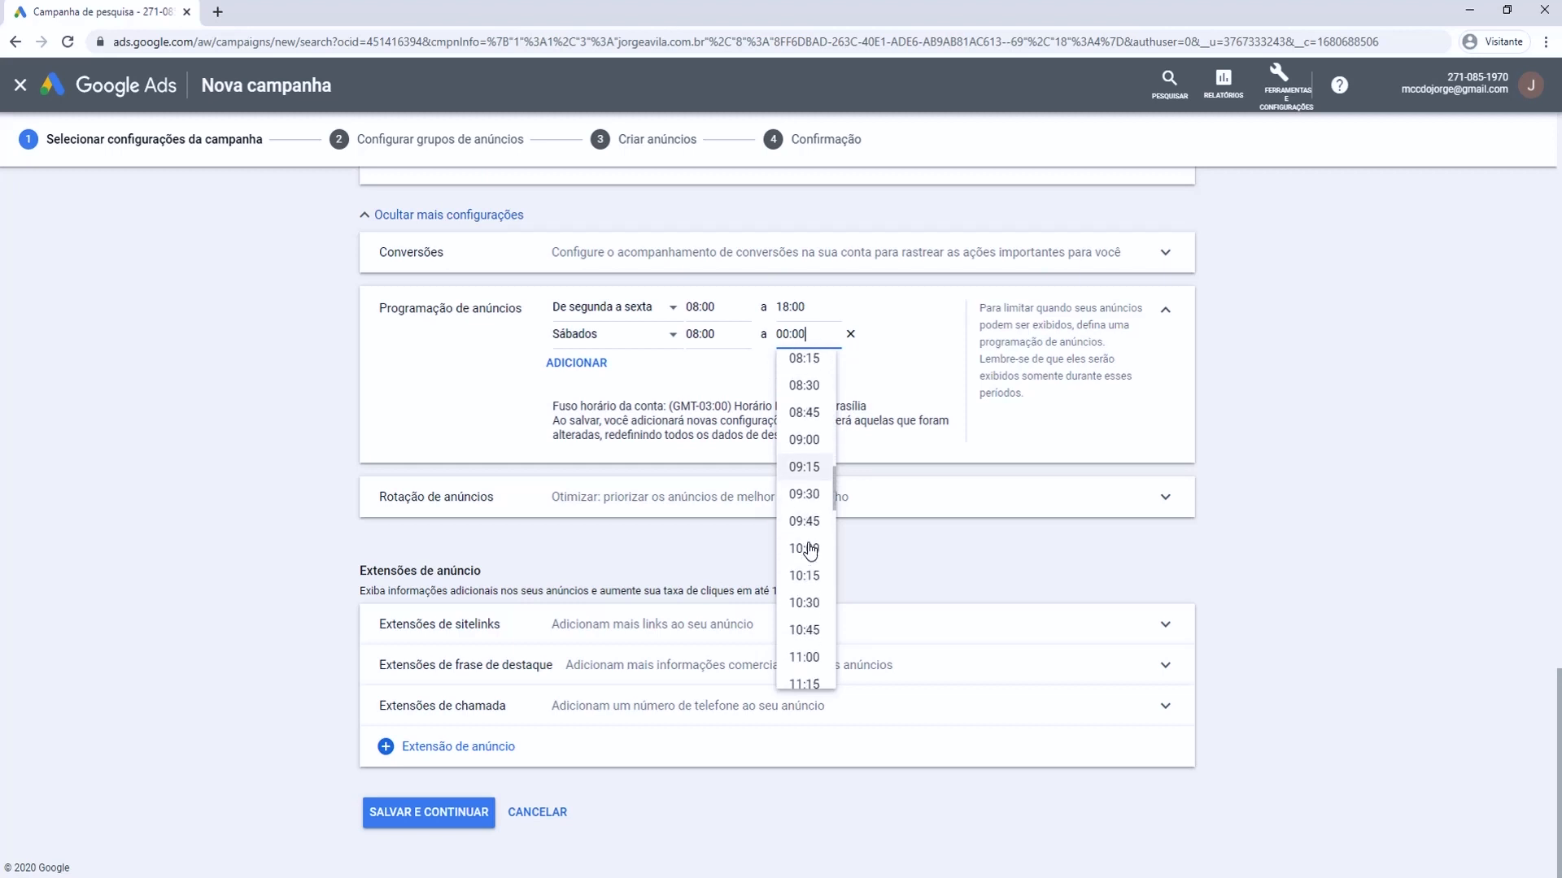
scroll(809, 569, "down", 2)
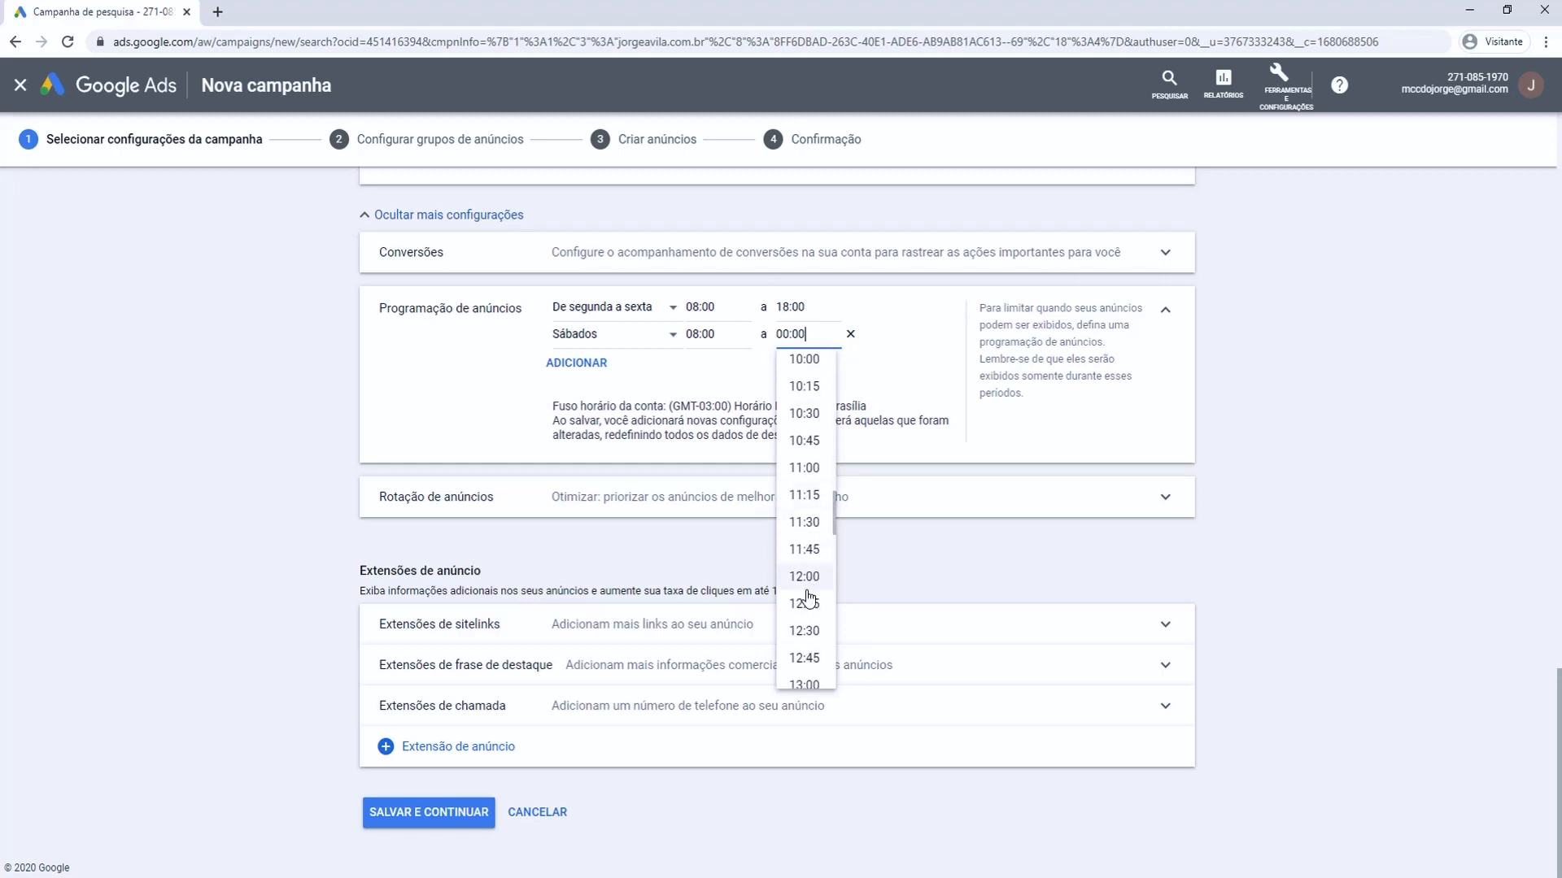
left_click(805, 578)
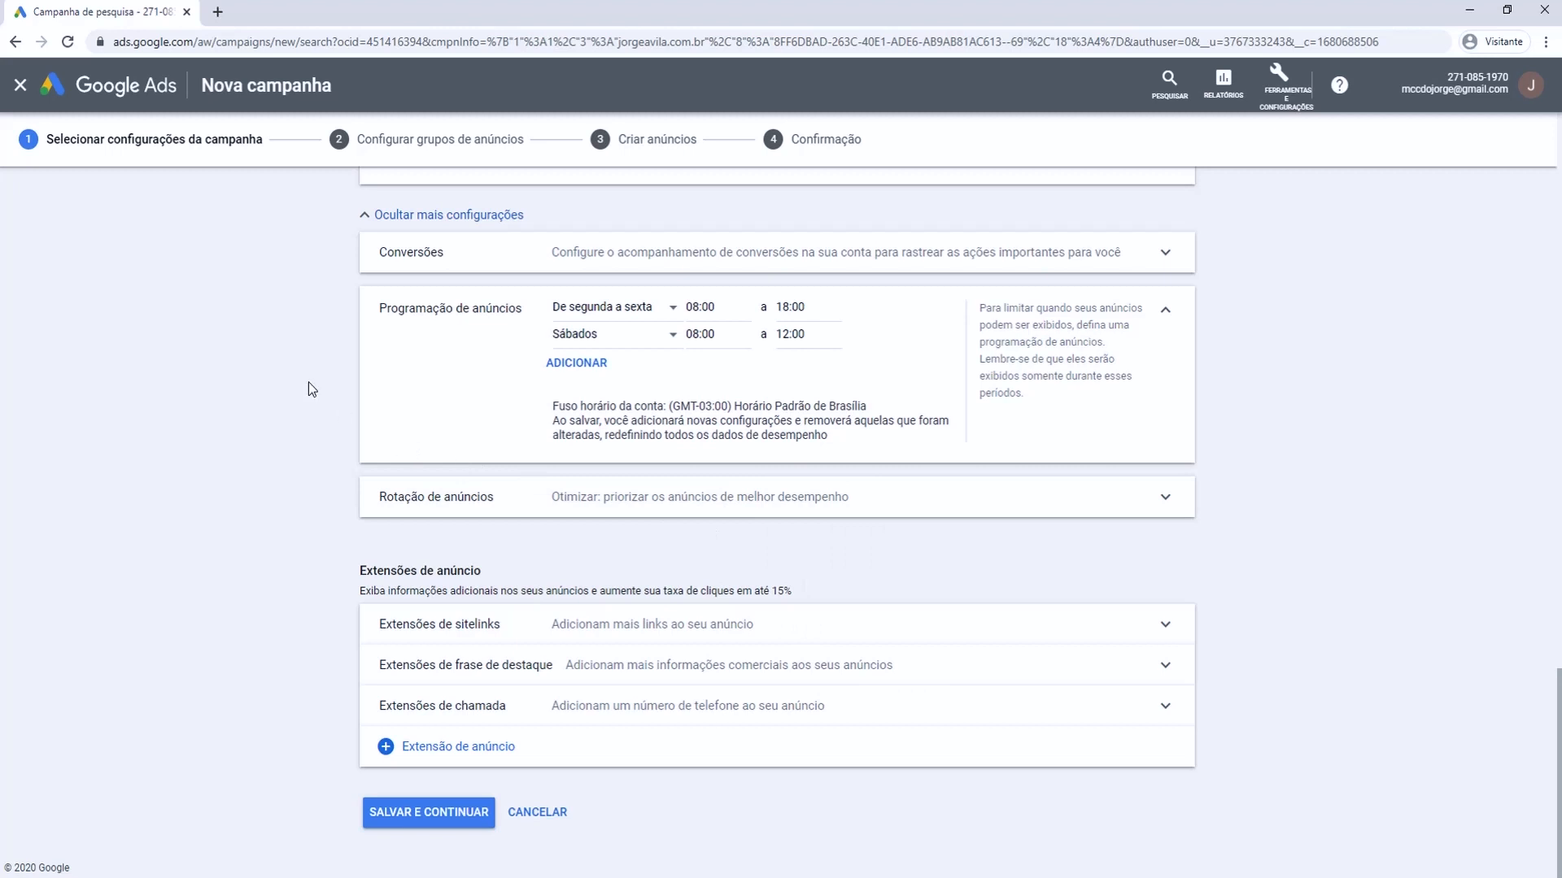
- Remove the Saturday and weekday entries from the ad schedule to restore the default Todos os dias schedule
scroll(312, 391, "up", 2)
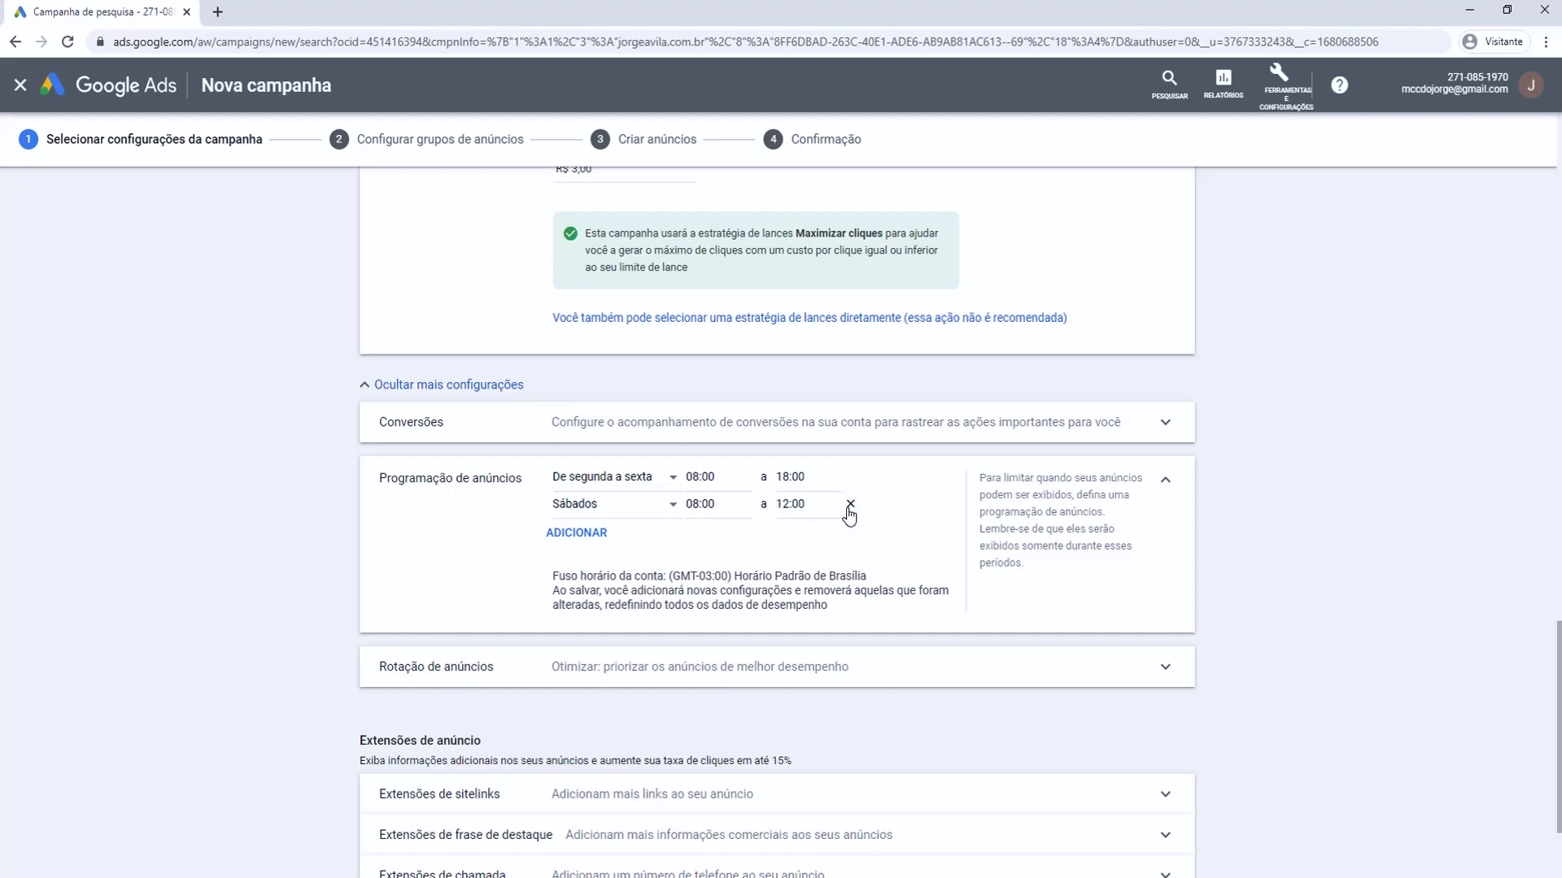
left_click(850, 505)
left_click(850, 477)
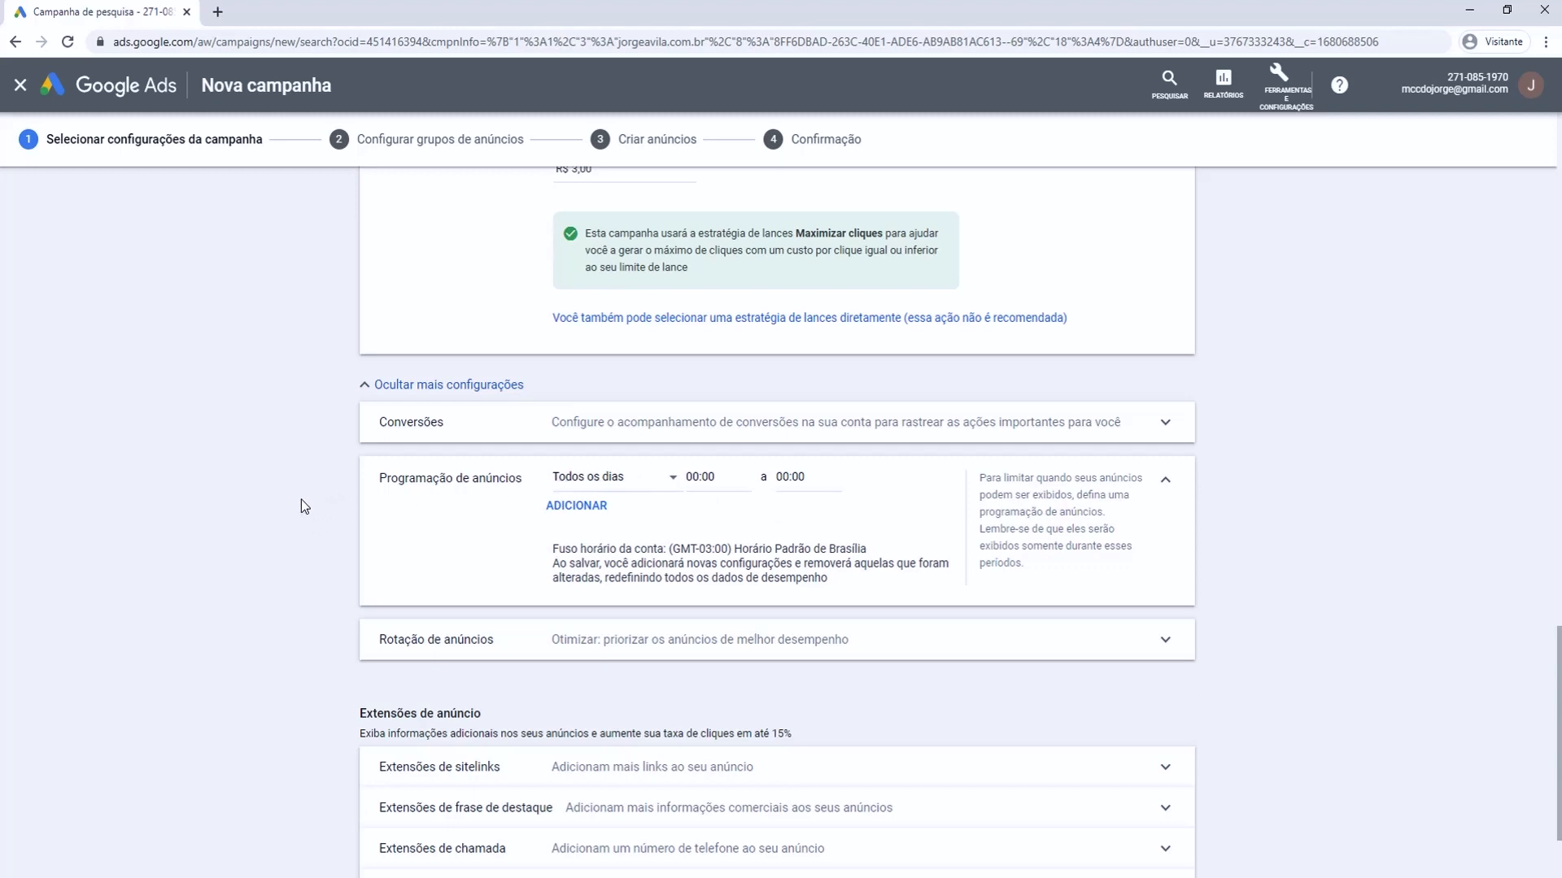
- Examine the available ad rotation options, and collapse the ad rotation and ad schedule settings
left_click(1165, 641)
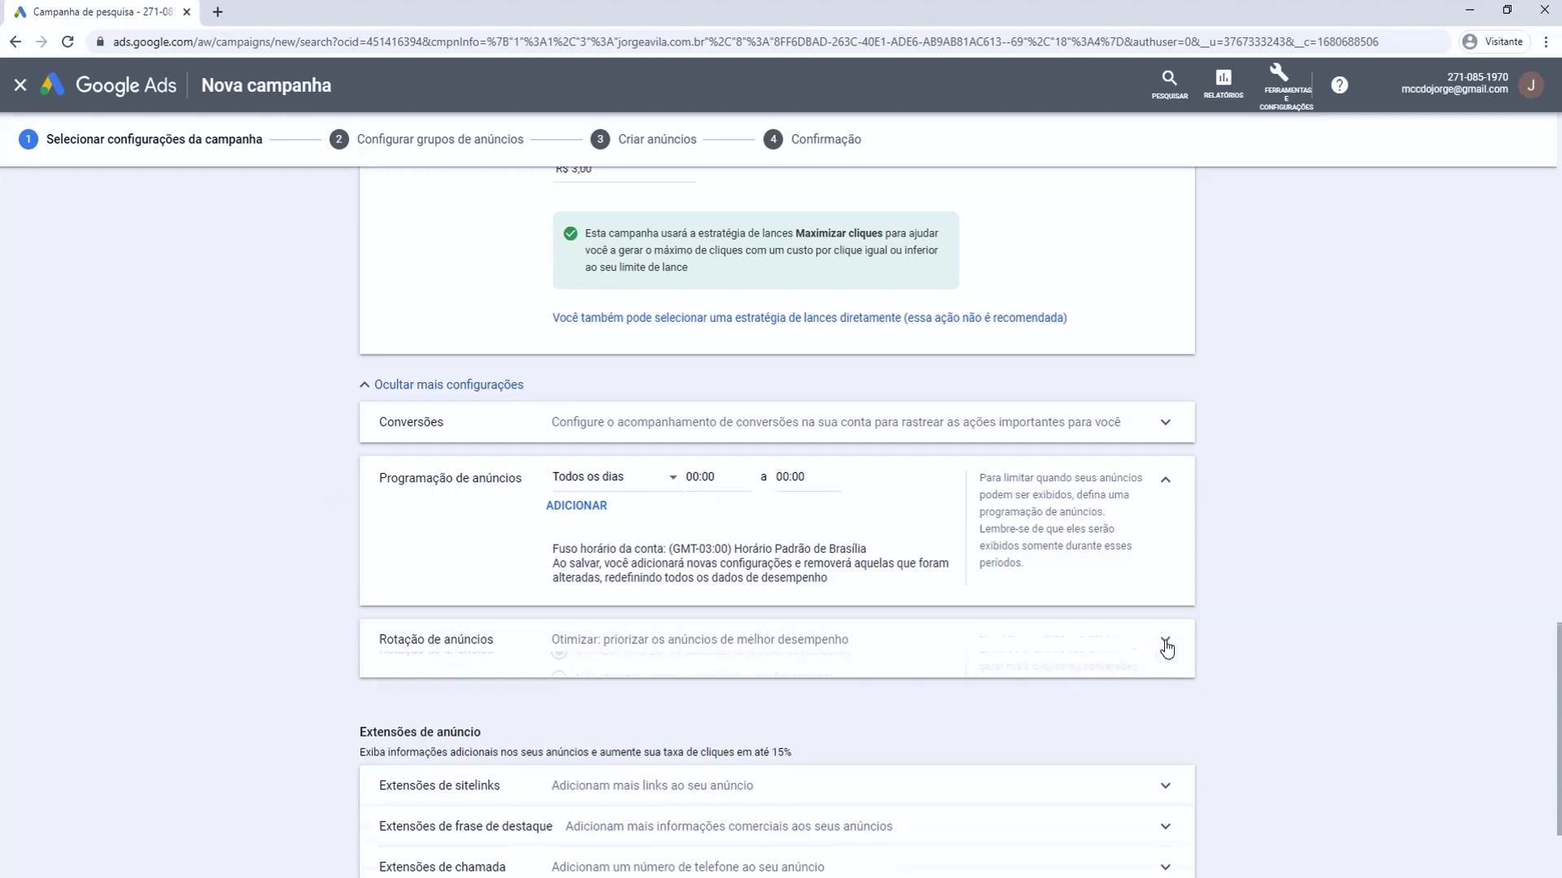
scroll(256, 545, "down", 2)
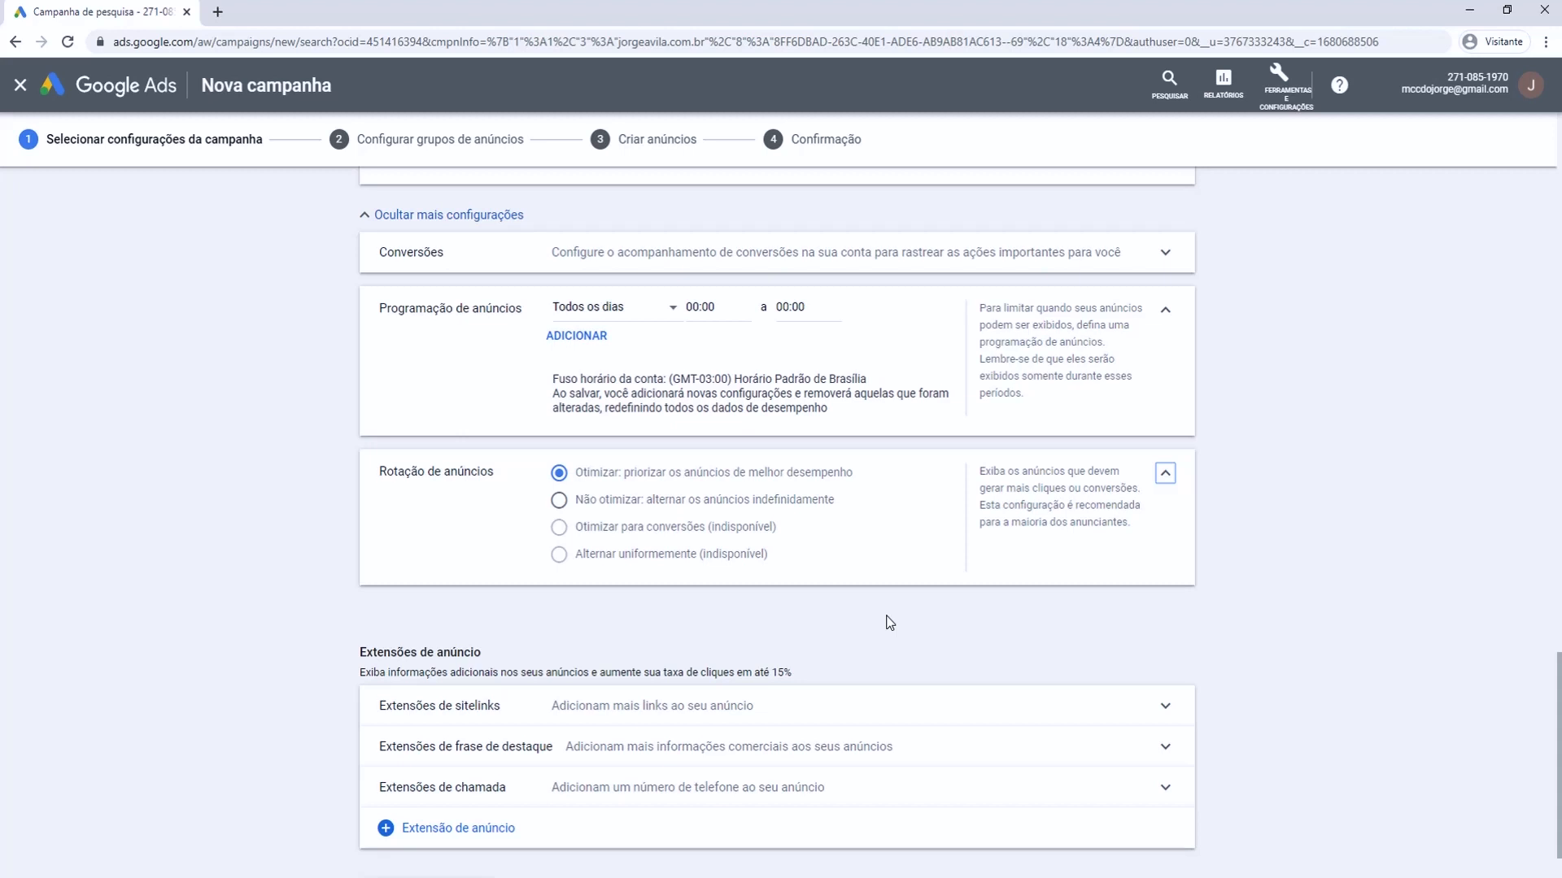
left_click(1164, 476)
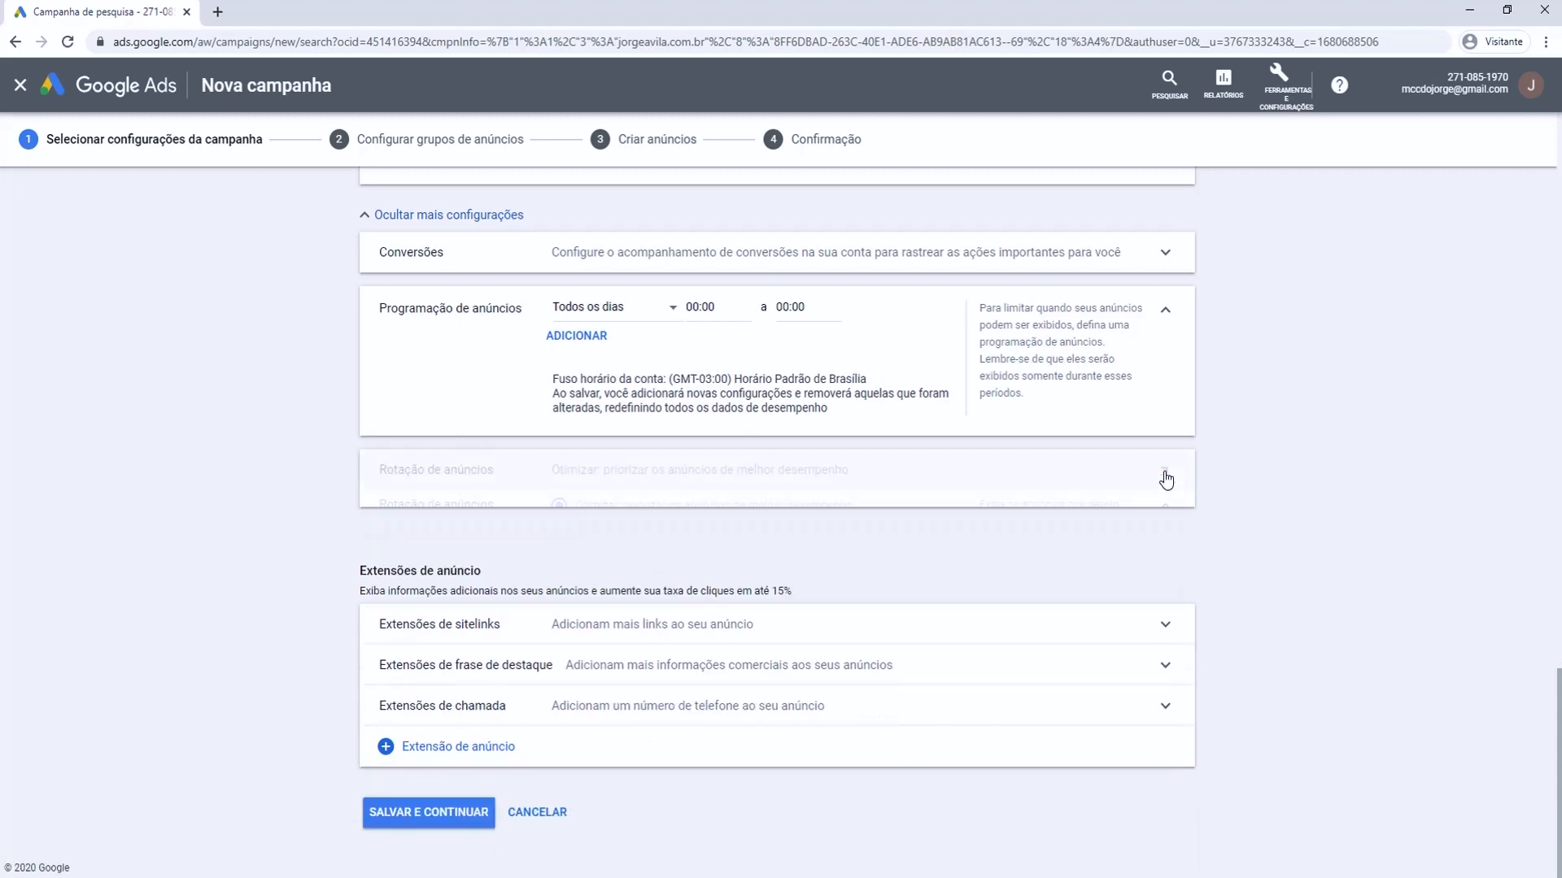
left_click(1170, 345)
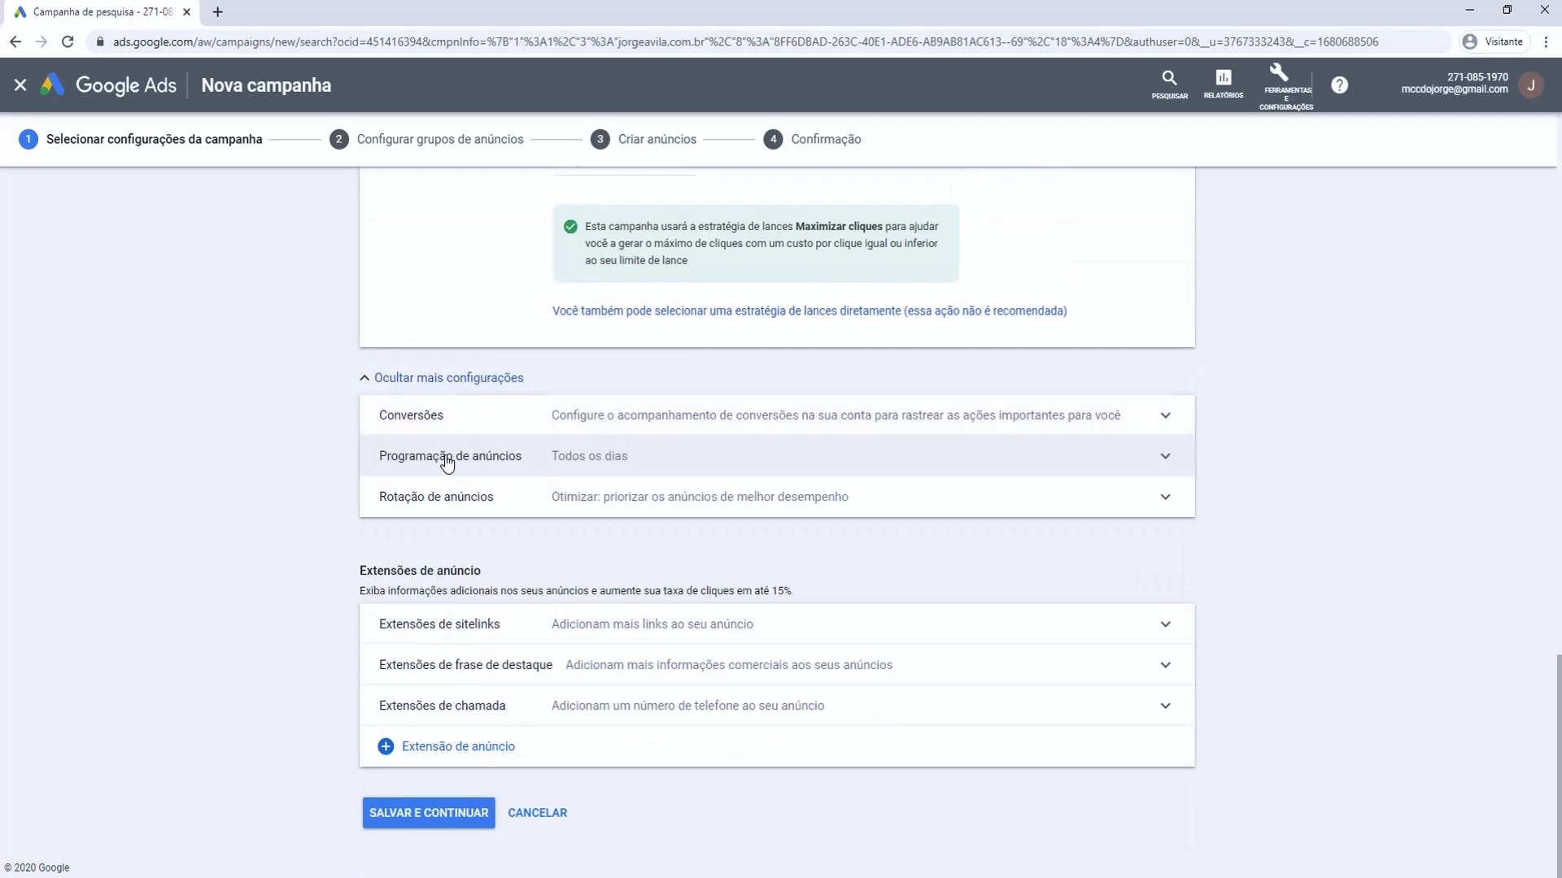
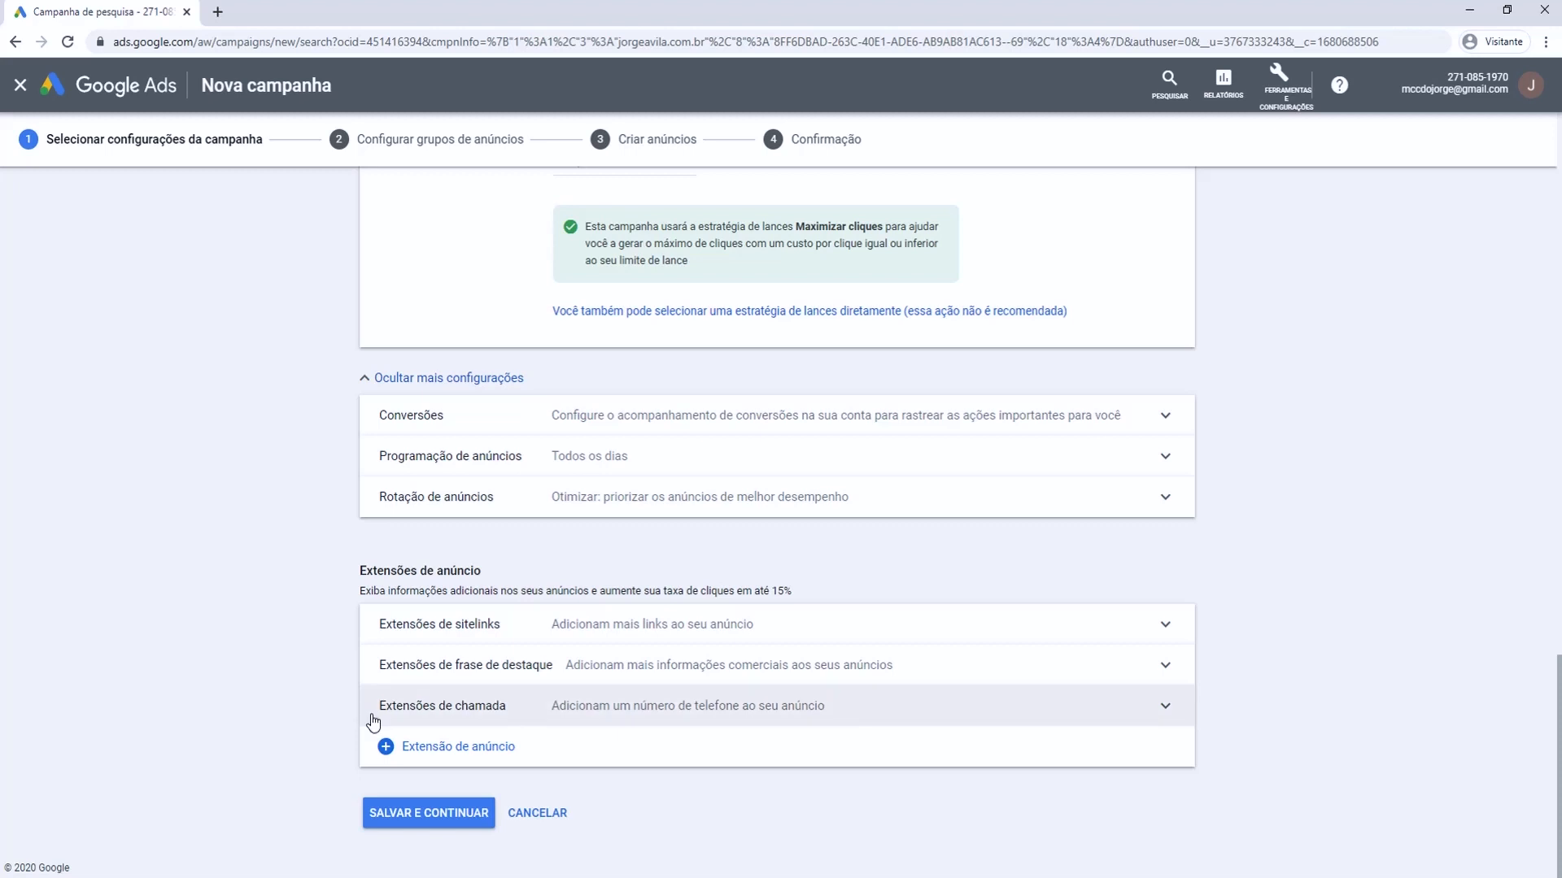
- Draft a new call extension with Brasil as the phone country, and discard it without saving
left_click(1163, 707)
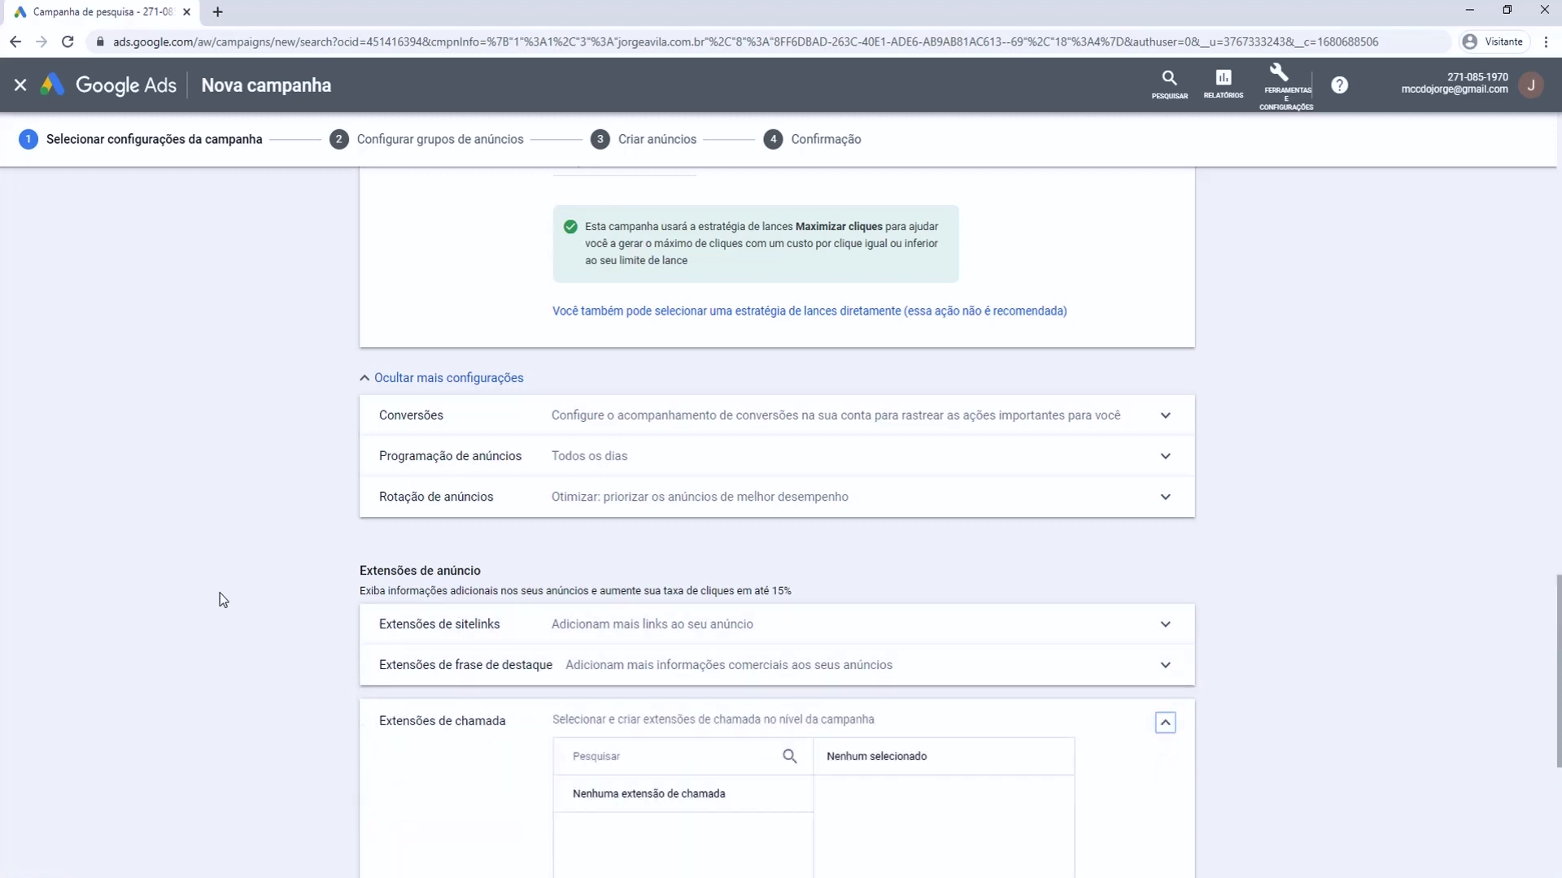
scroll(220, 591, "down", 3)
scroll(221, 588, "down", 2)
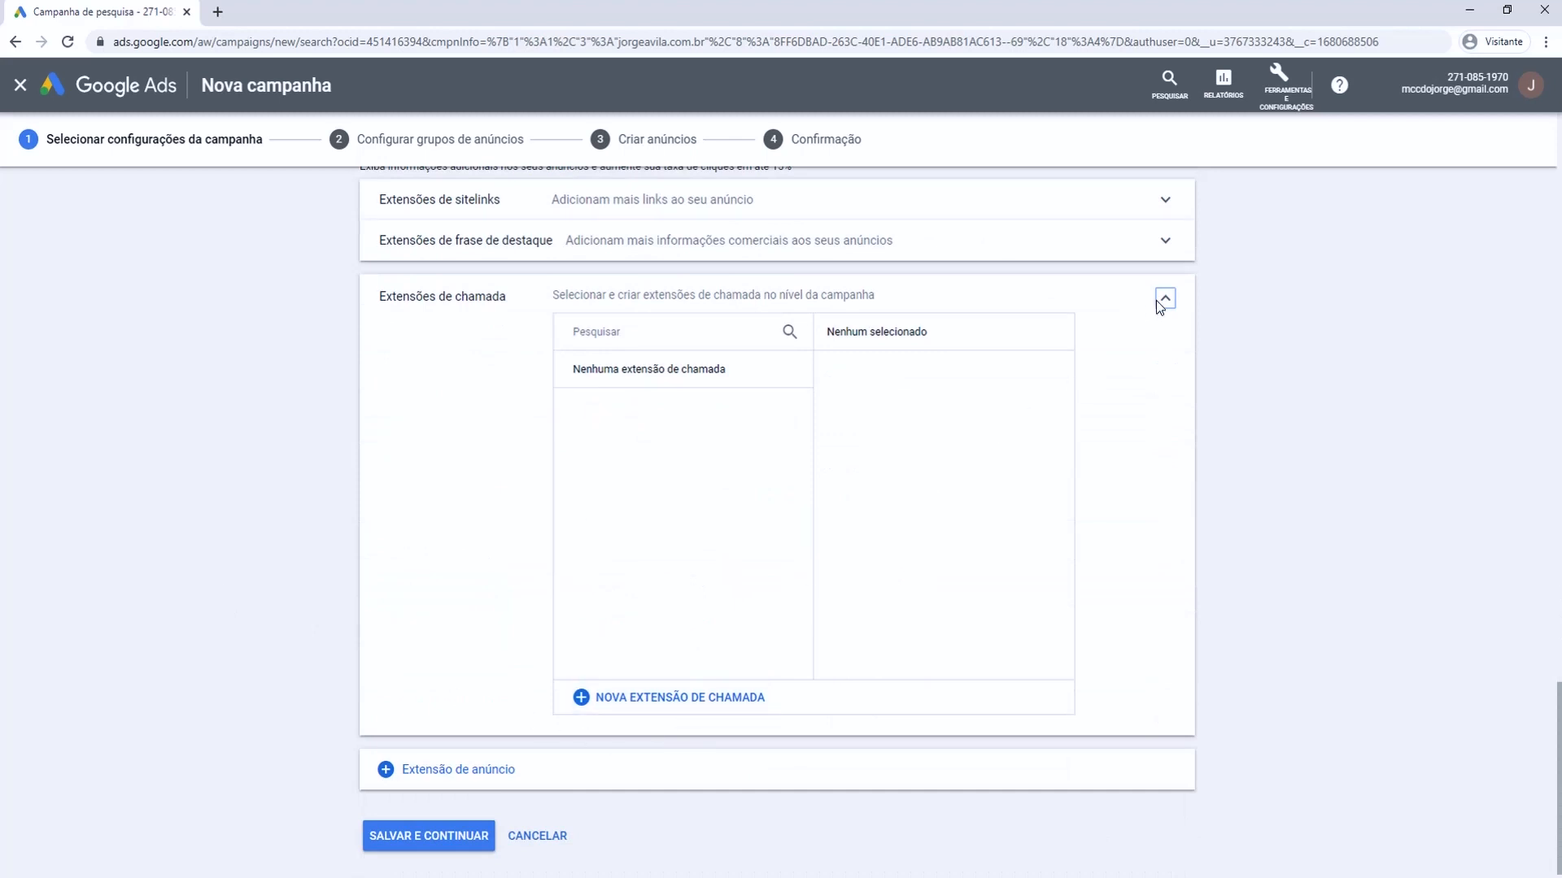
left_click(661, 699)
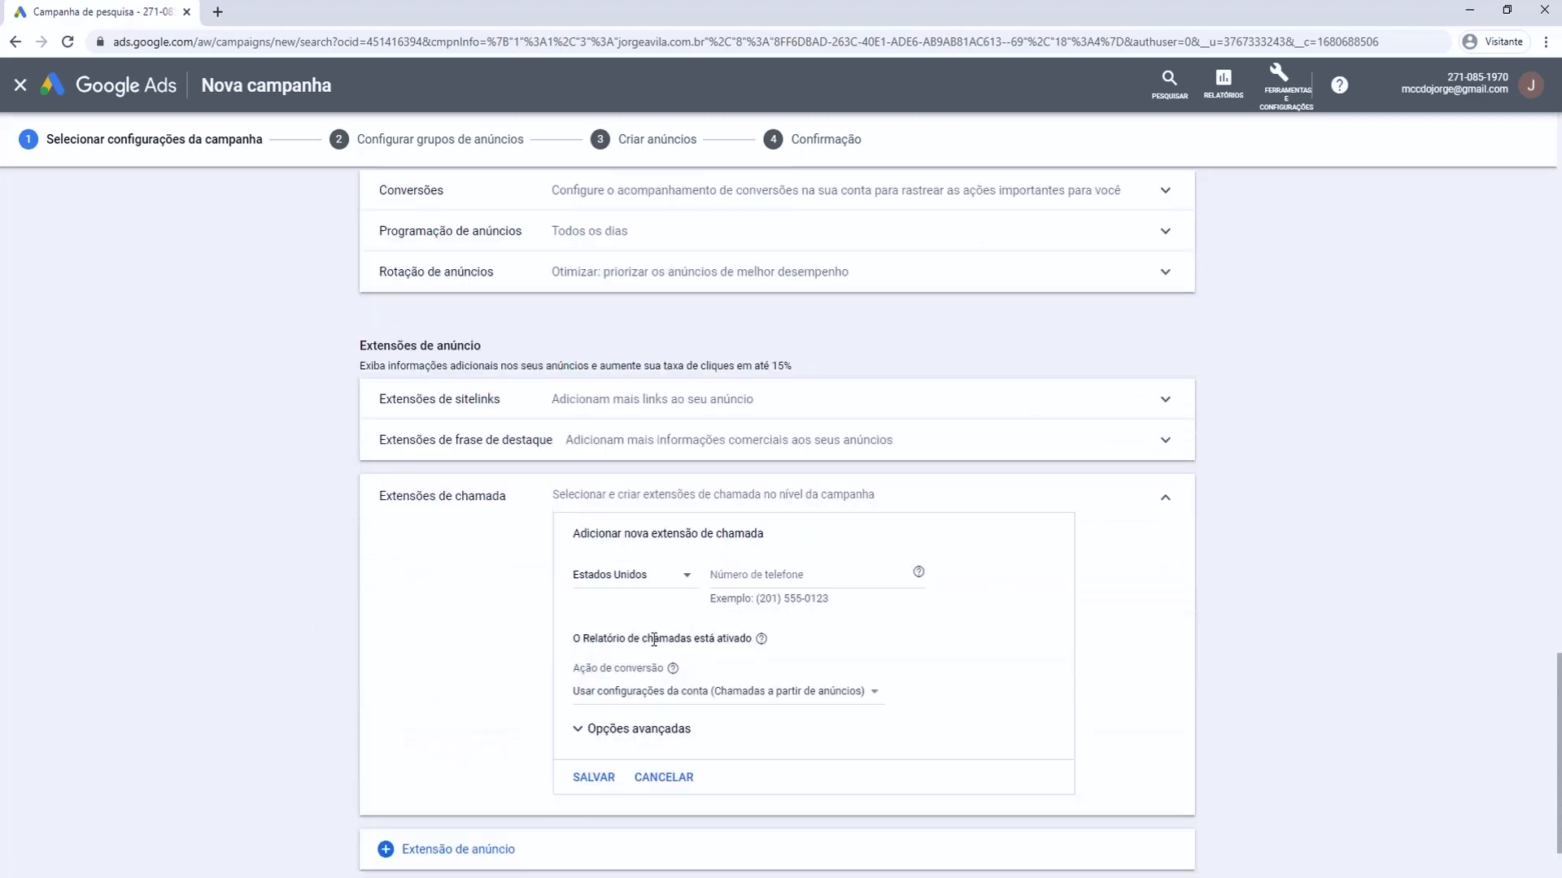
left_click(635, 587)
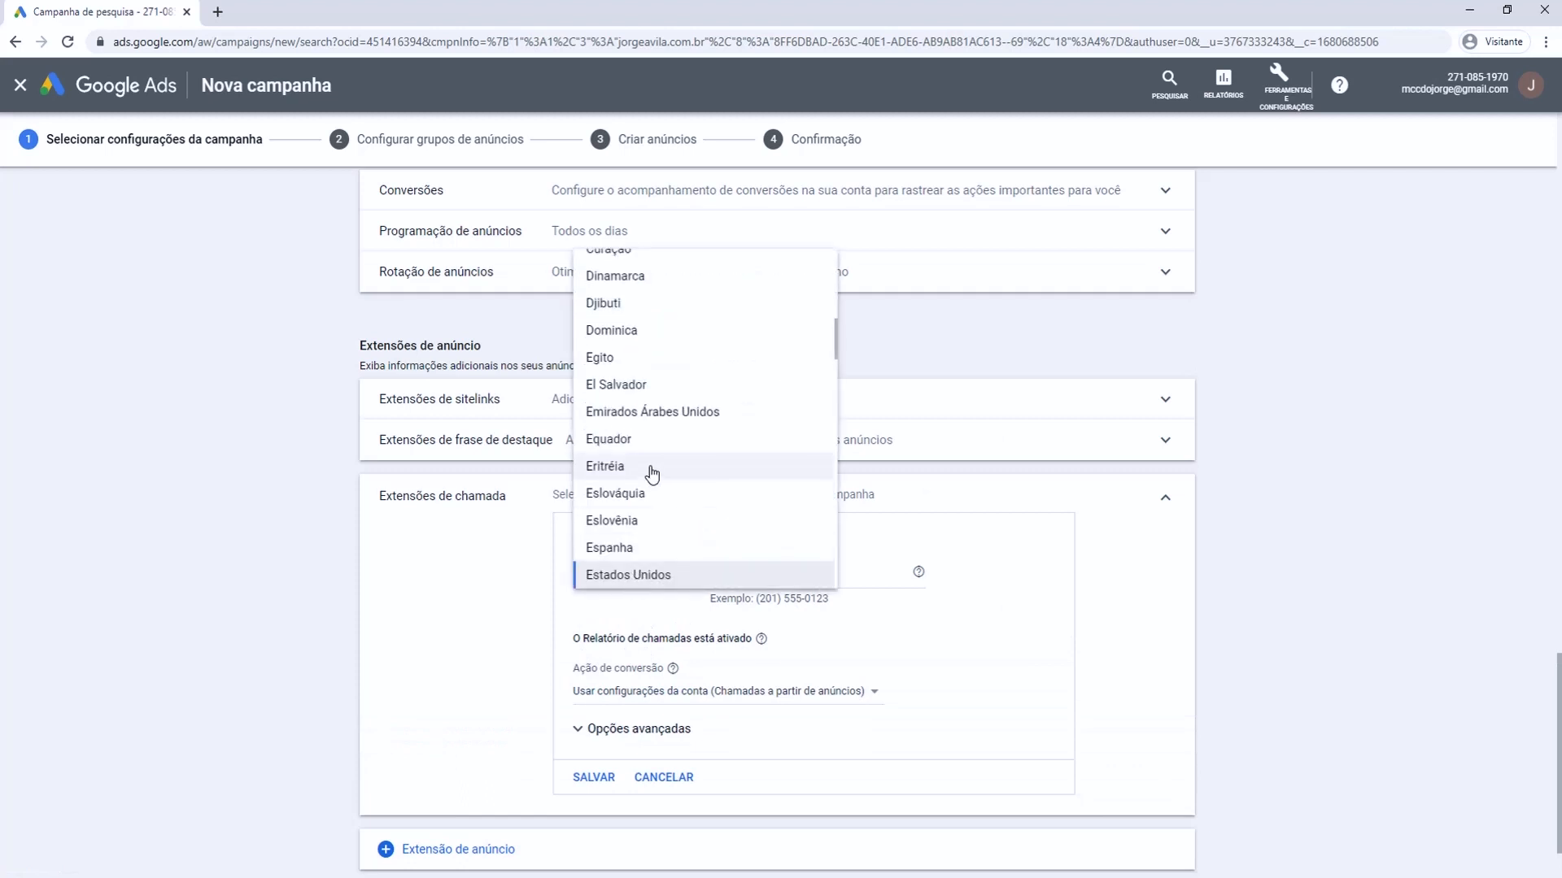
scroll(652, 464, "up", 3)
scroll(651, 453, "up", 4)
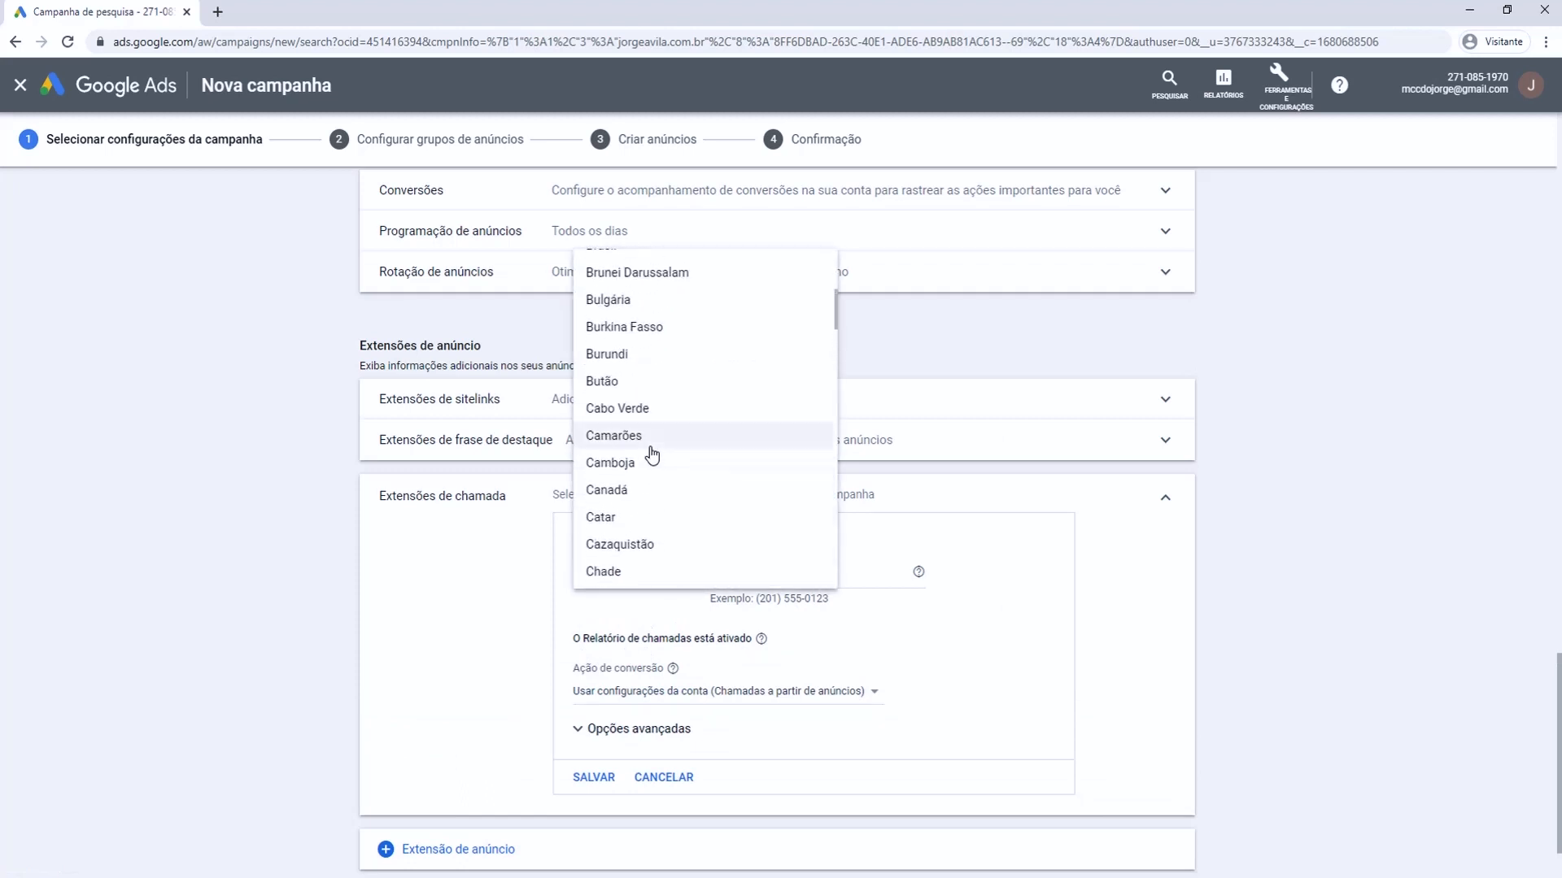
scroll(655, 375, "up", 1)
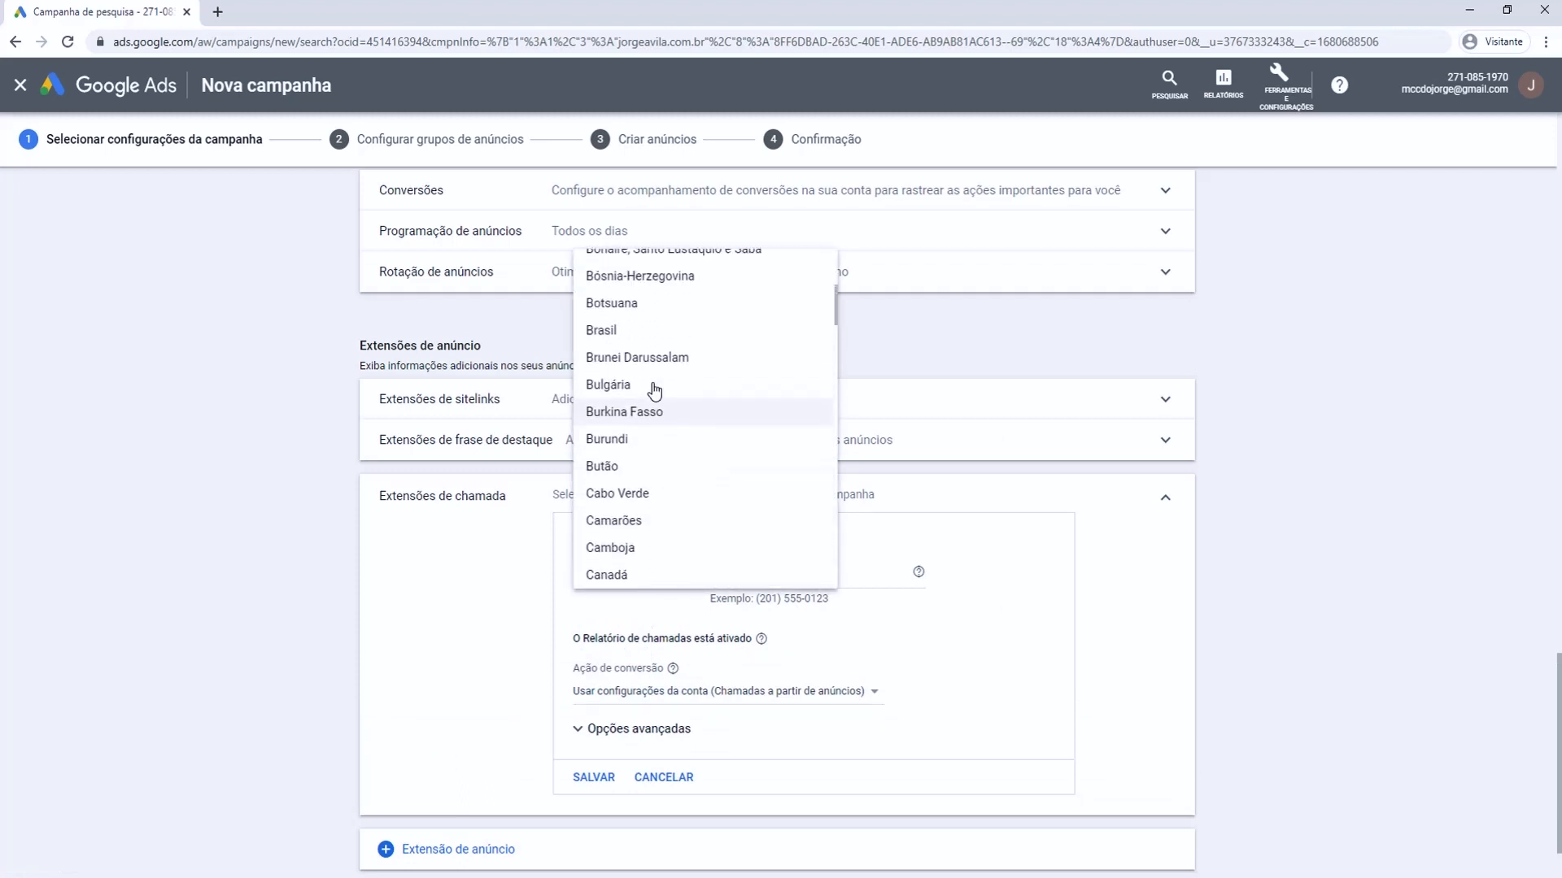
left_click(618, 334)
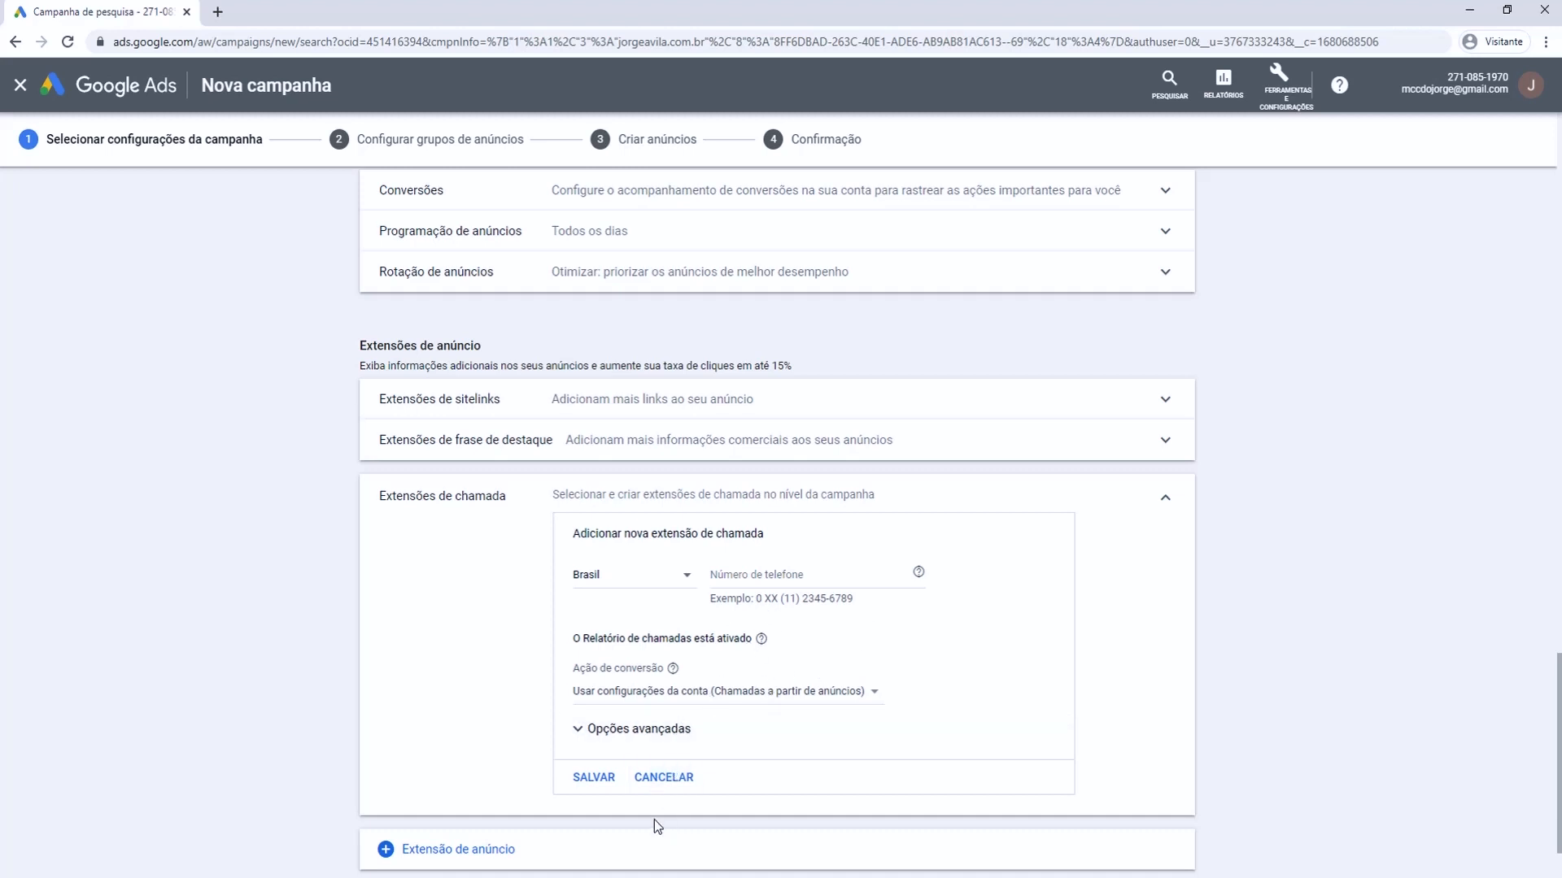
left_click(663, 777)
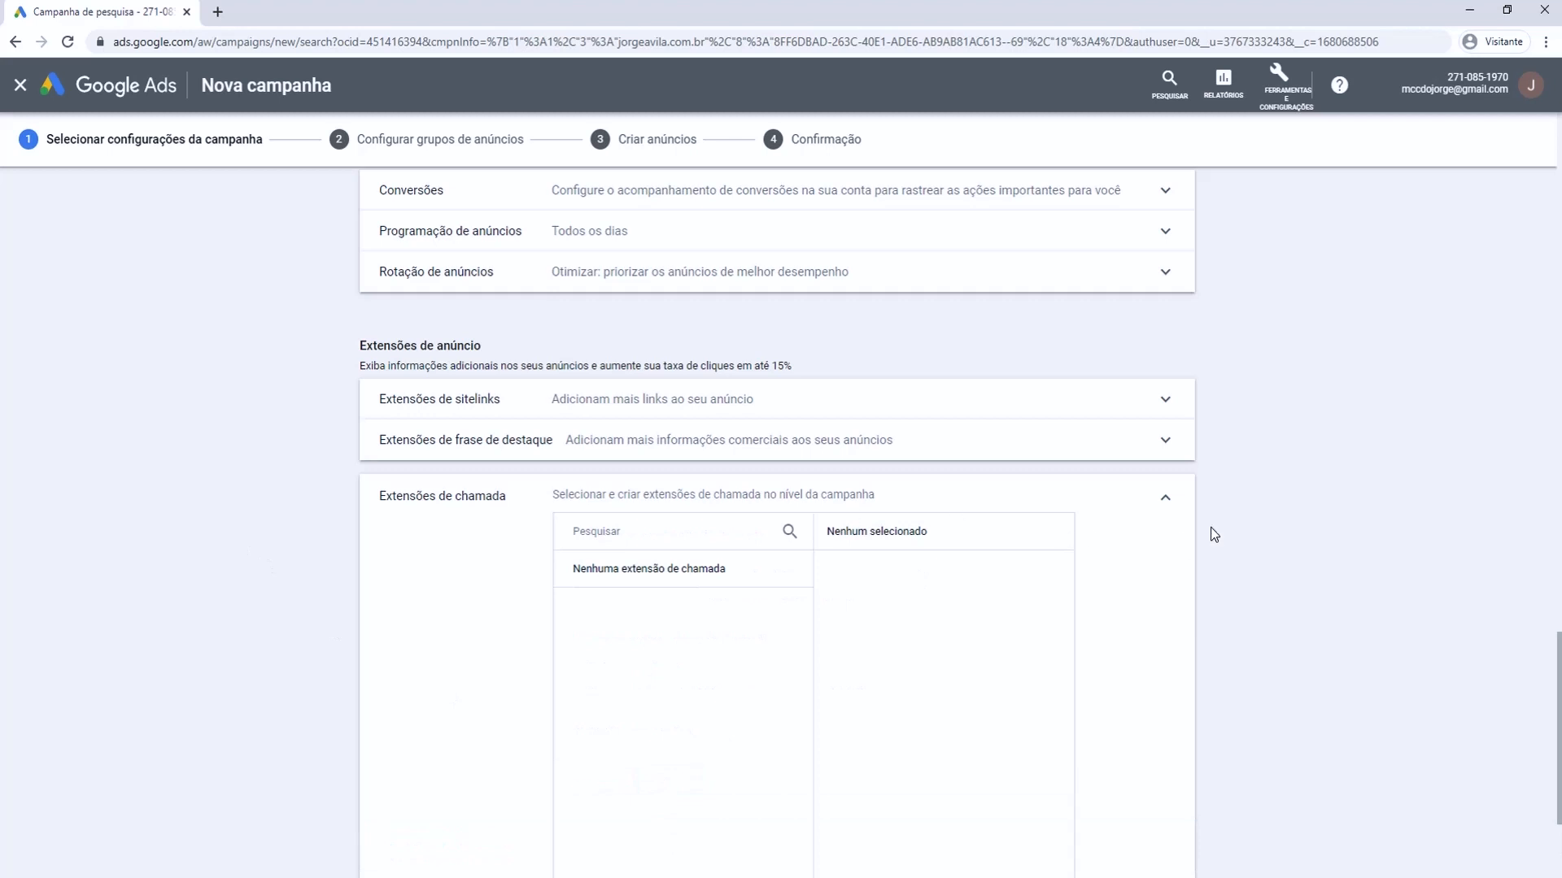
left_click(1167, 497)
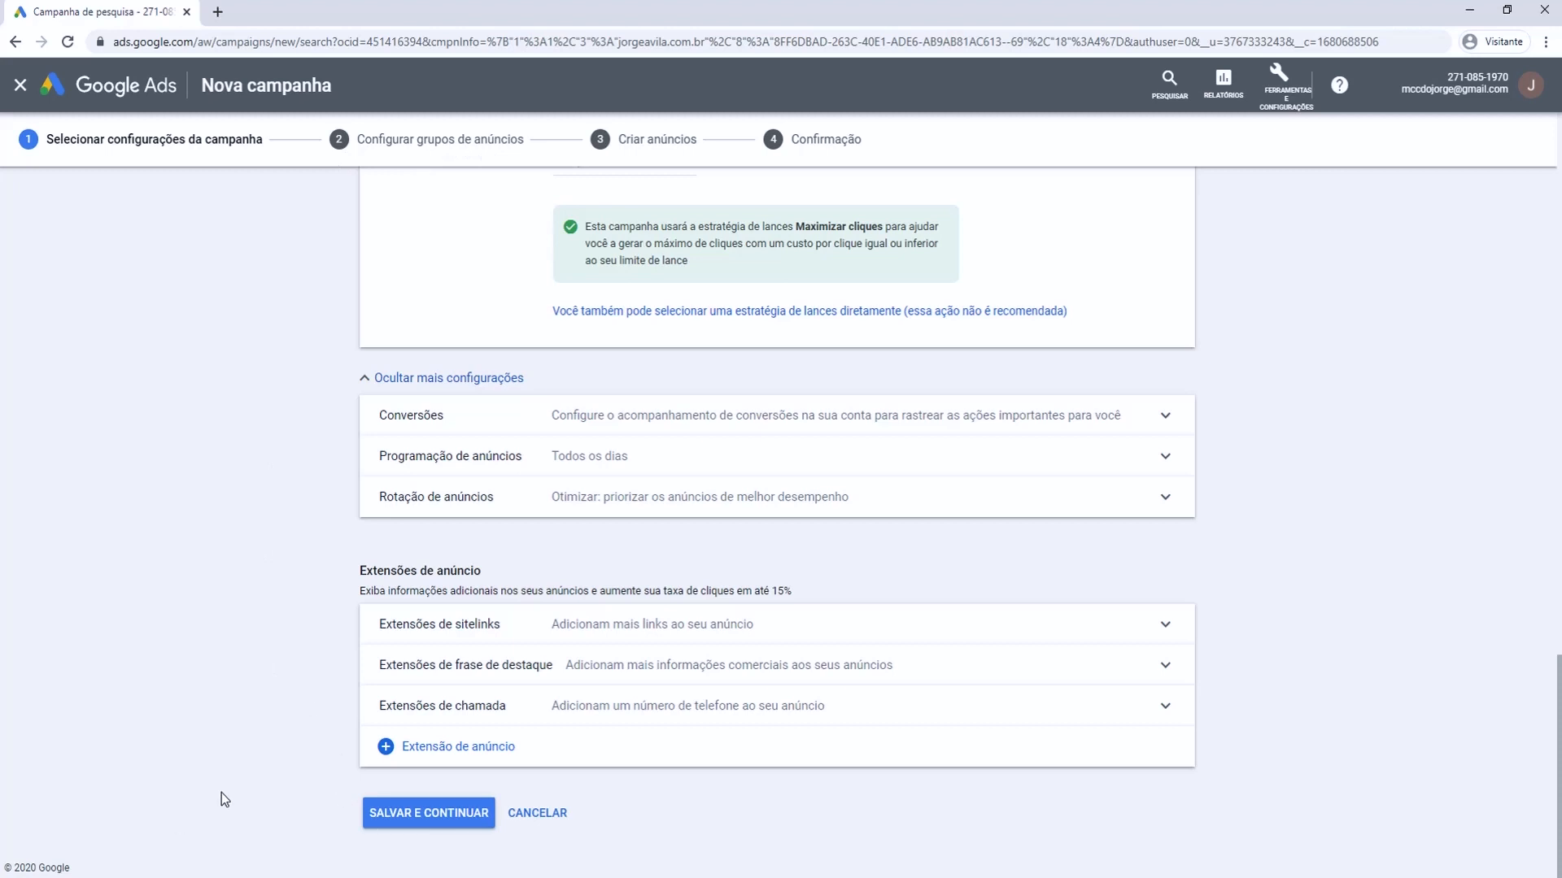
- Save the campaign settings and name the ad group Curso Google Ads - Presencial
left_click(433, 814)
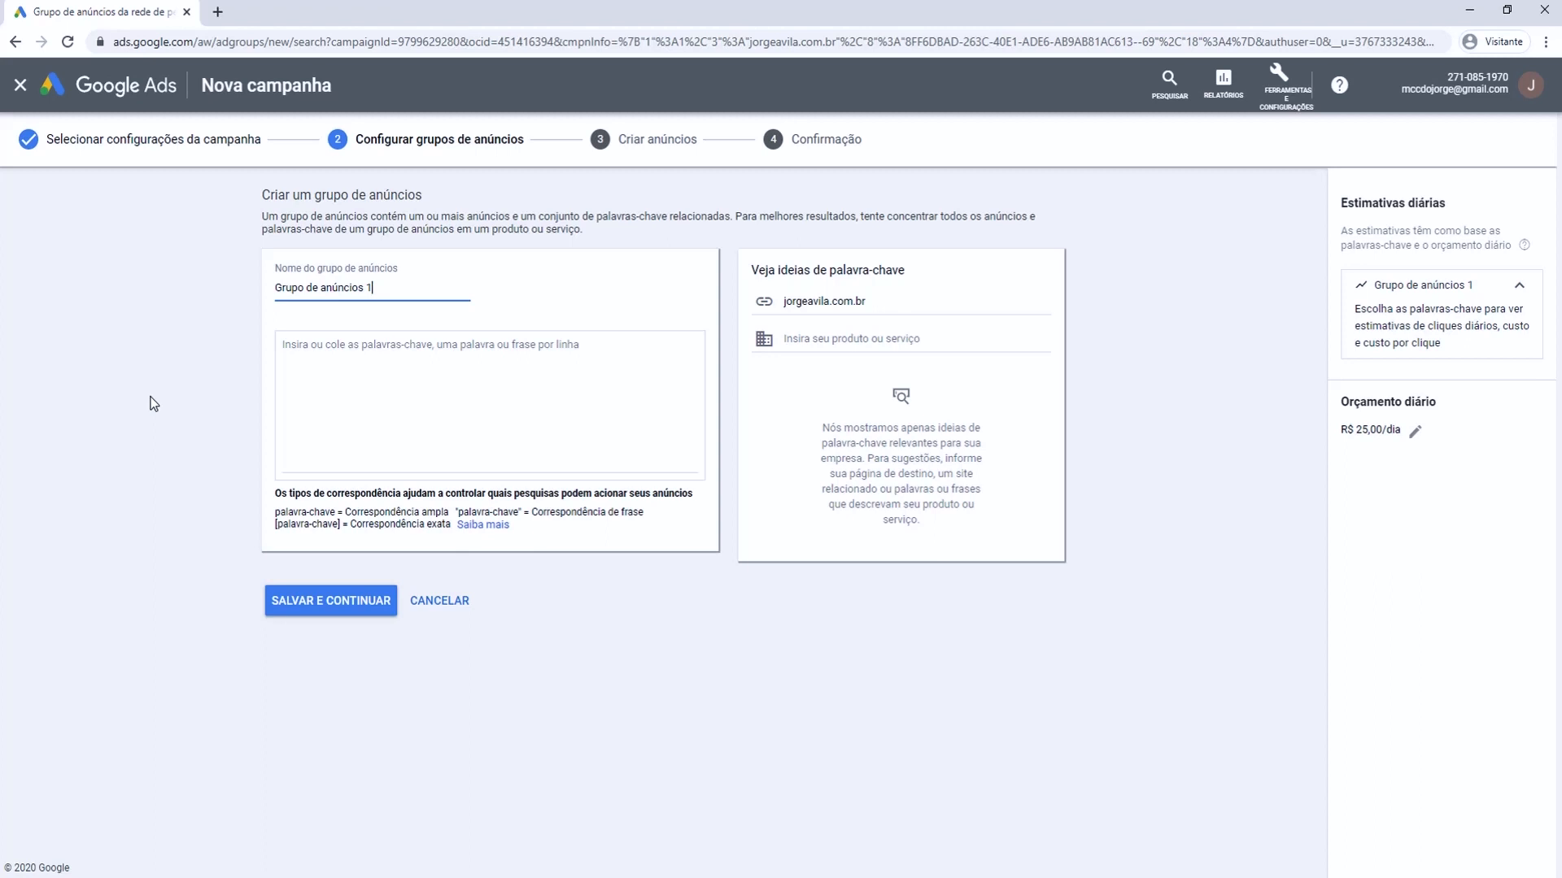
key("ctrl+a")
key("BackSpace")
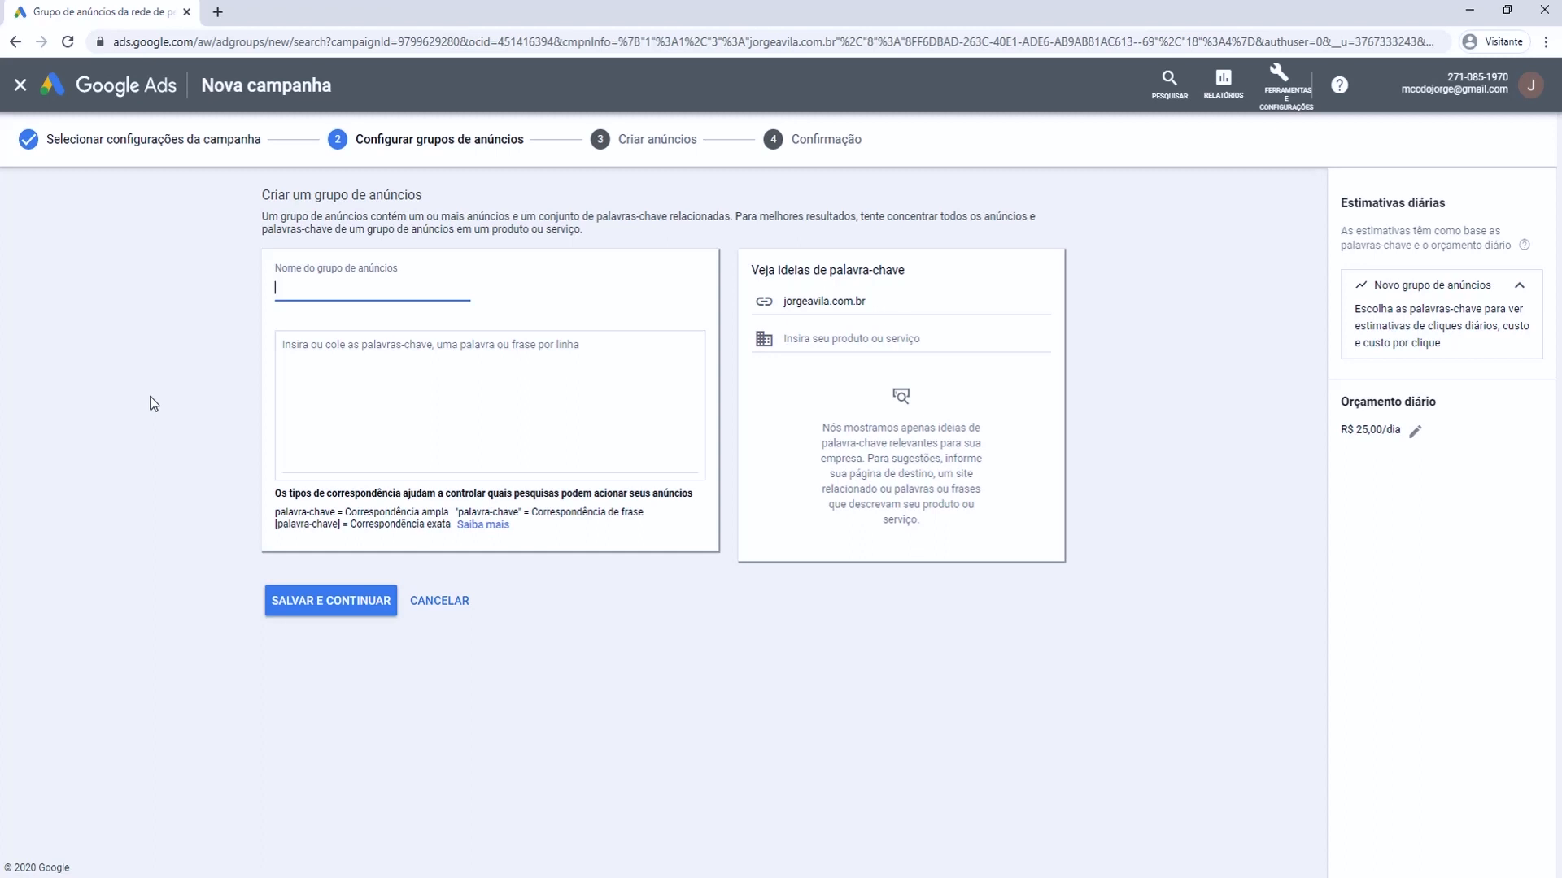
type("Curso Google Ads - Presencial")
- Enter the ad group keywords curso google ads, curso google ads presencial and curso ads presencial, one per line
left_click(284, 346)
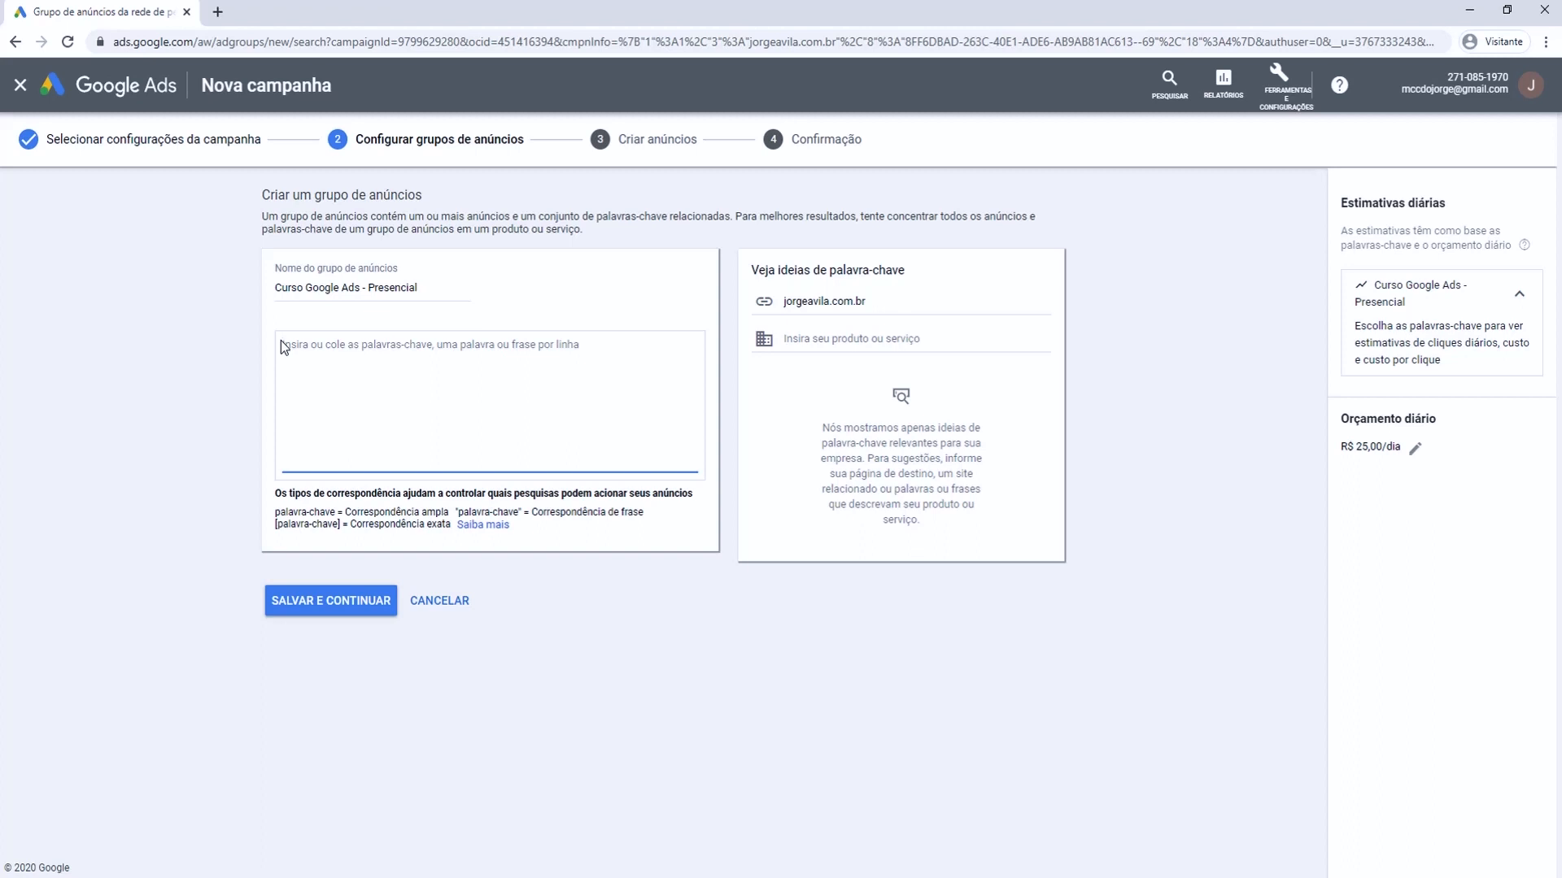
type("cur")
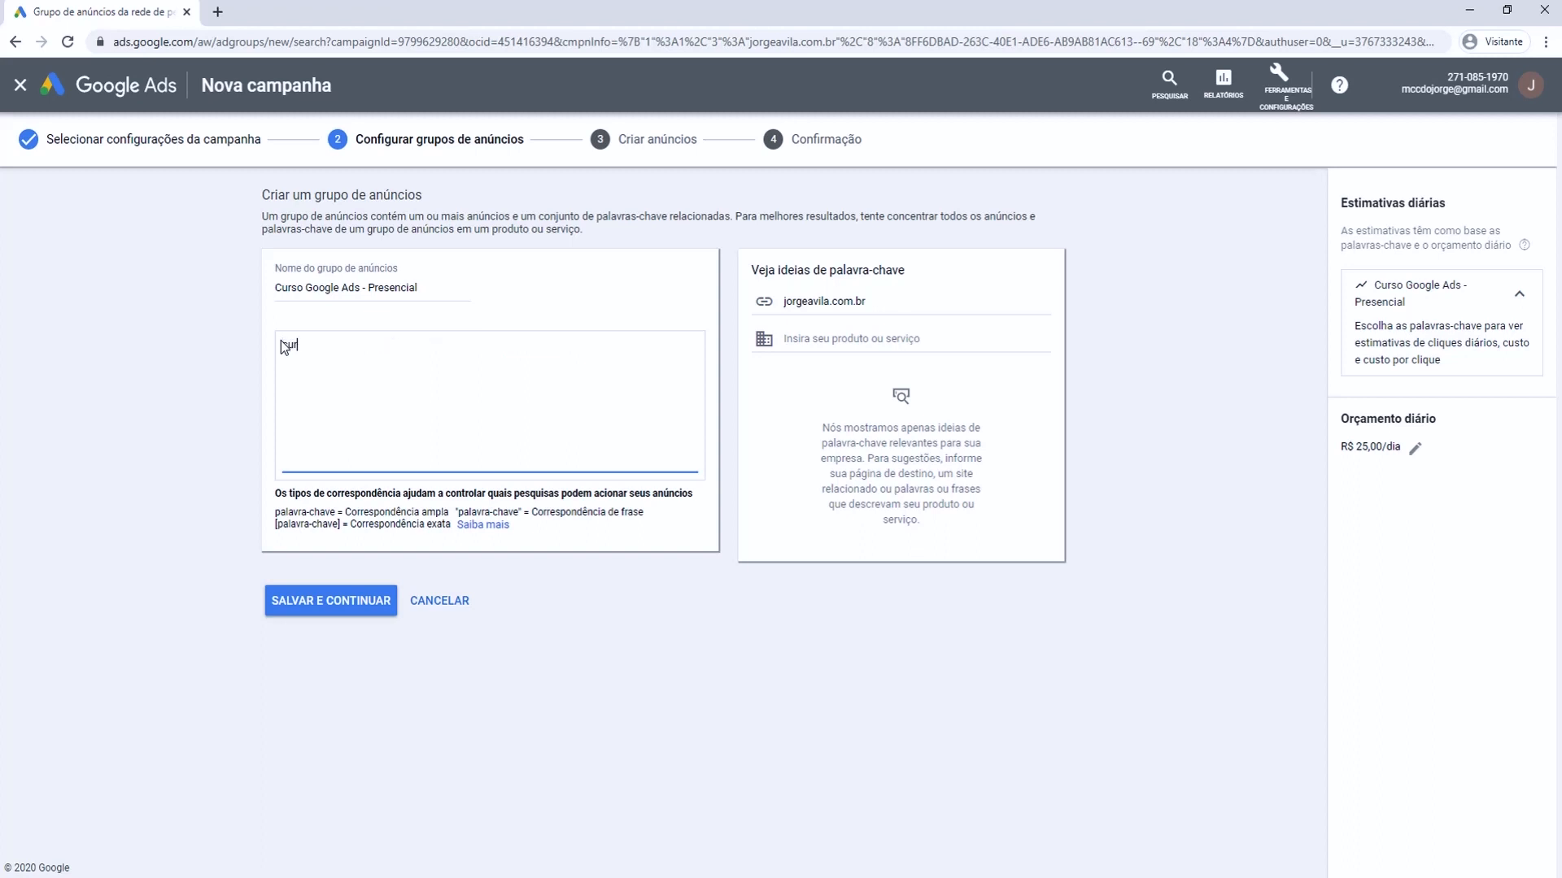
type("so google ads ")
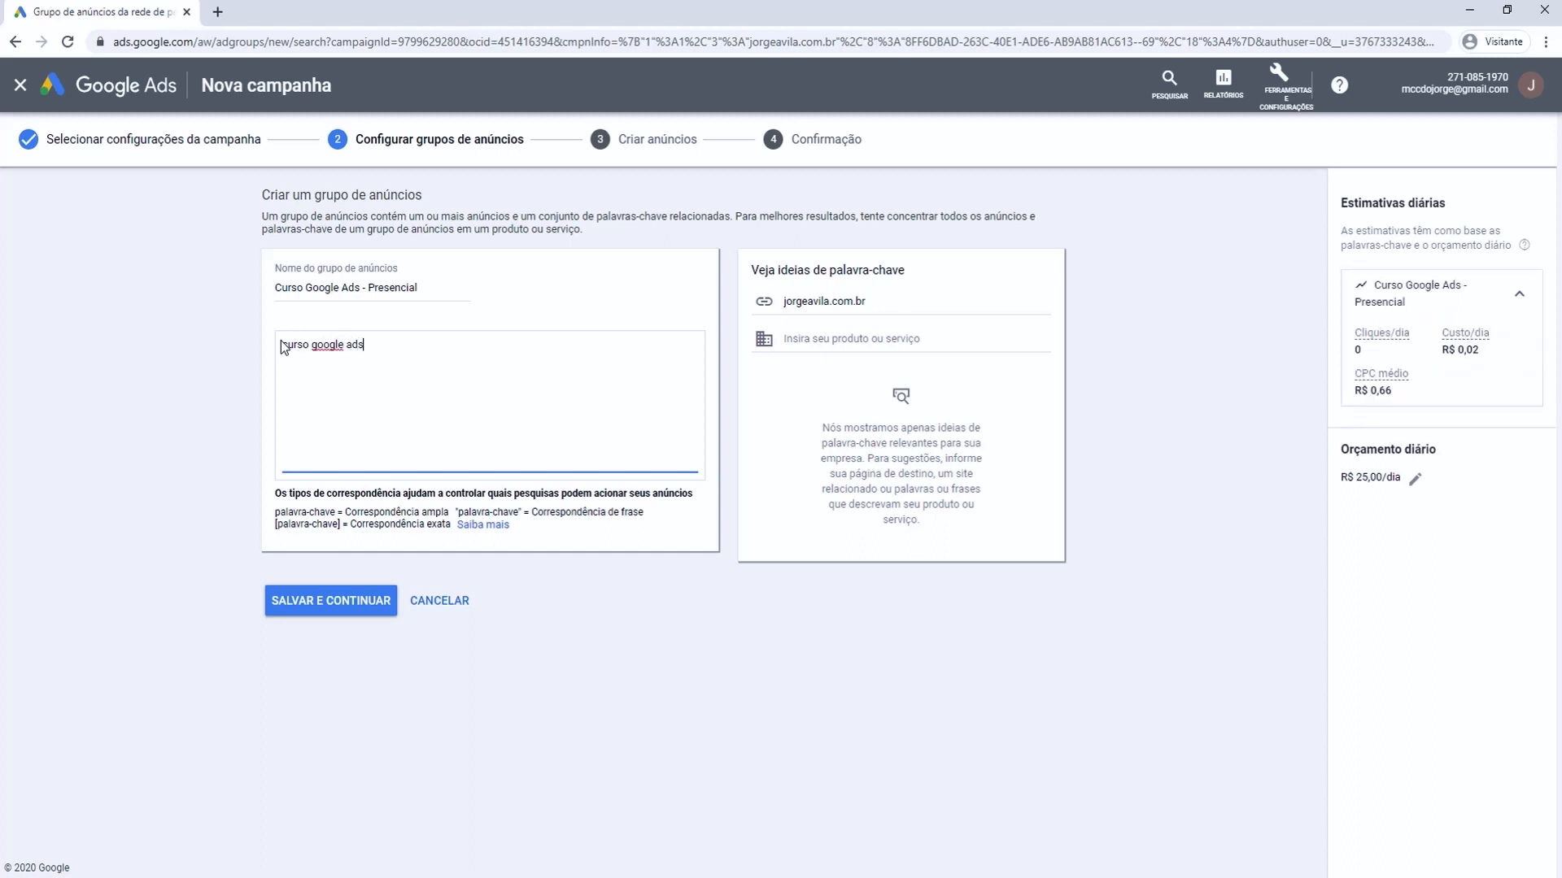
type("curso google ads presencial")
key("Return")
type("curso ads presencial")
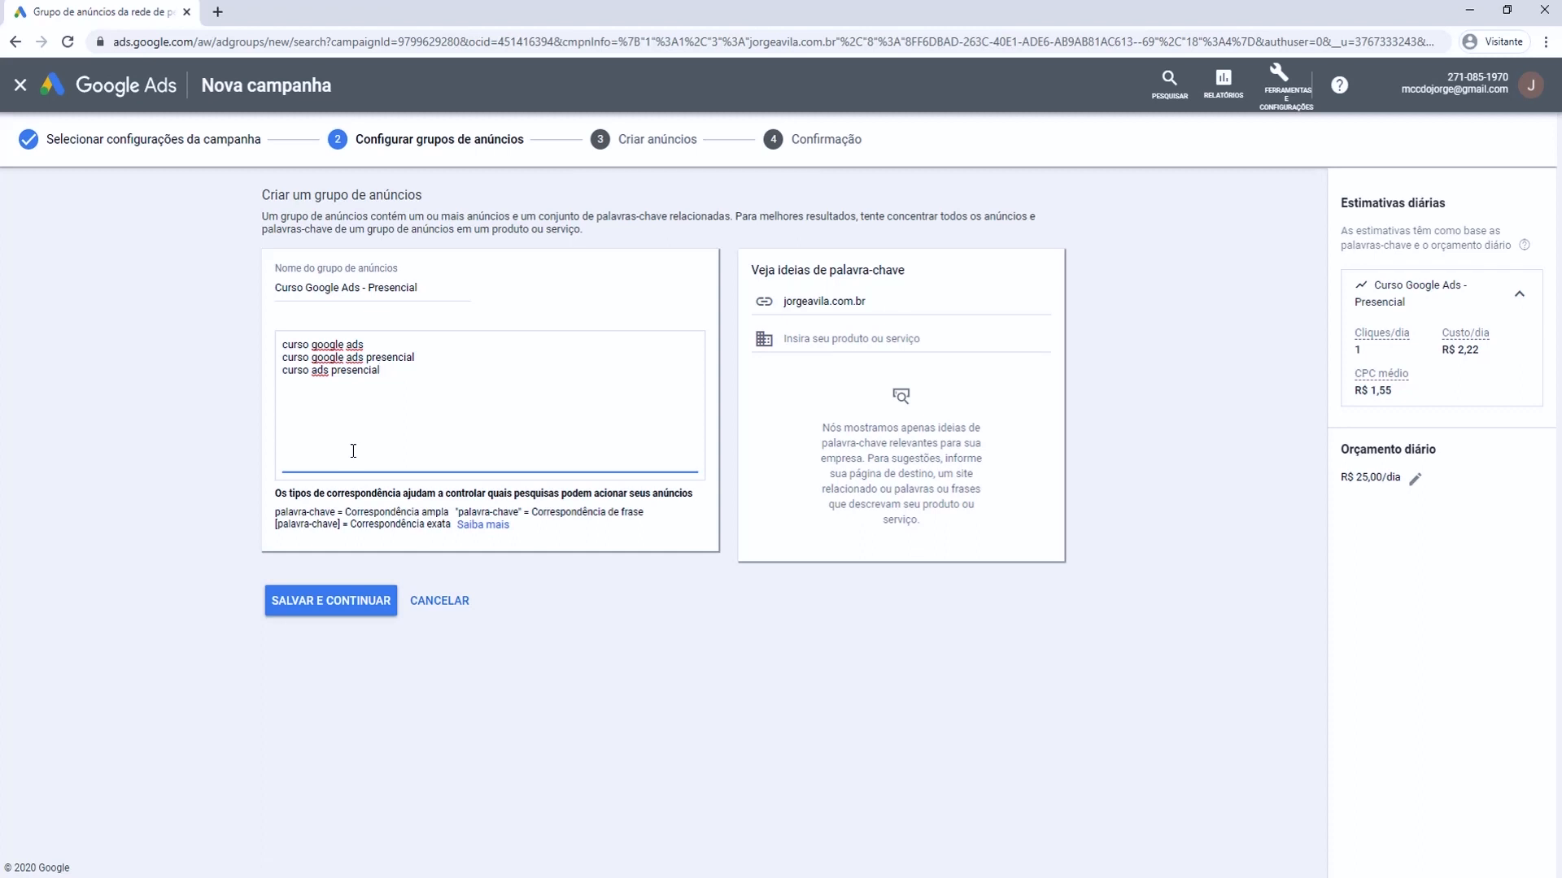
left_click(610, 622)
left_click(1284, 94)
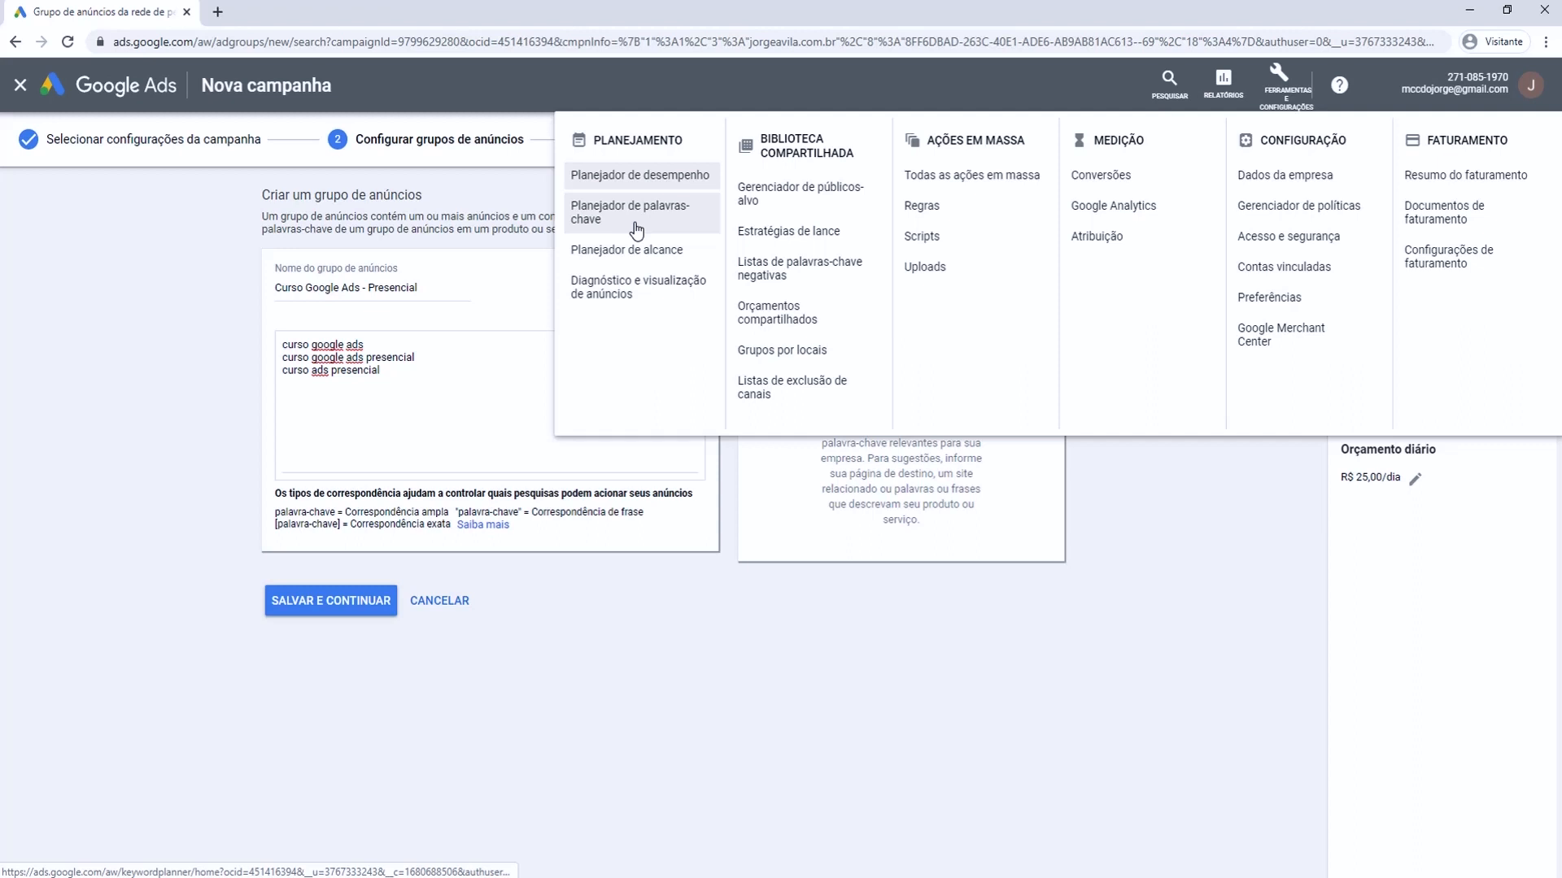
left_click(651, 677)
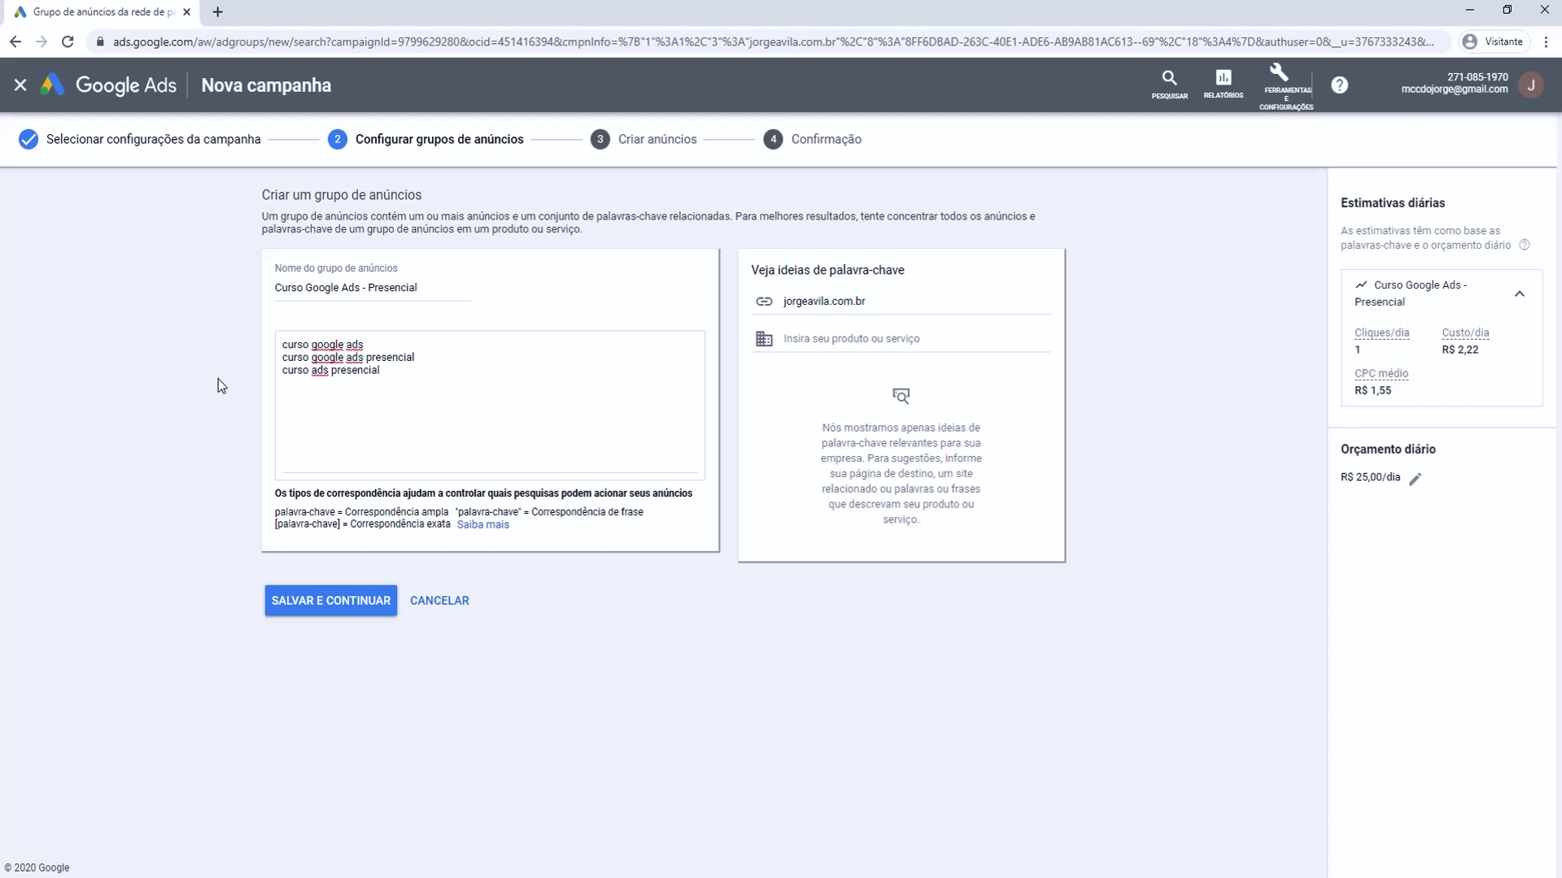
- Save the ad group, and replace the new text ad's final URL with the site's full https address ending in /curso-presencial-google-ads-rede-pesquisa/
left_click(398, 375)
left_click(299, 602)
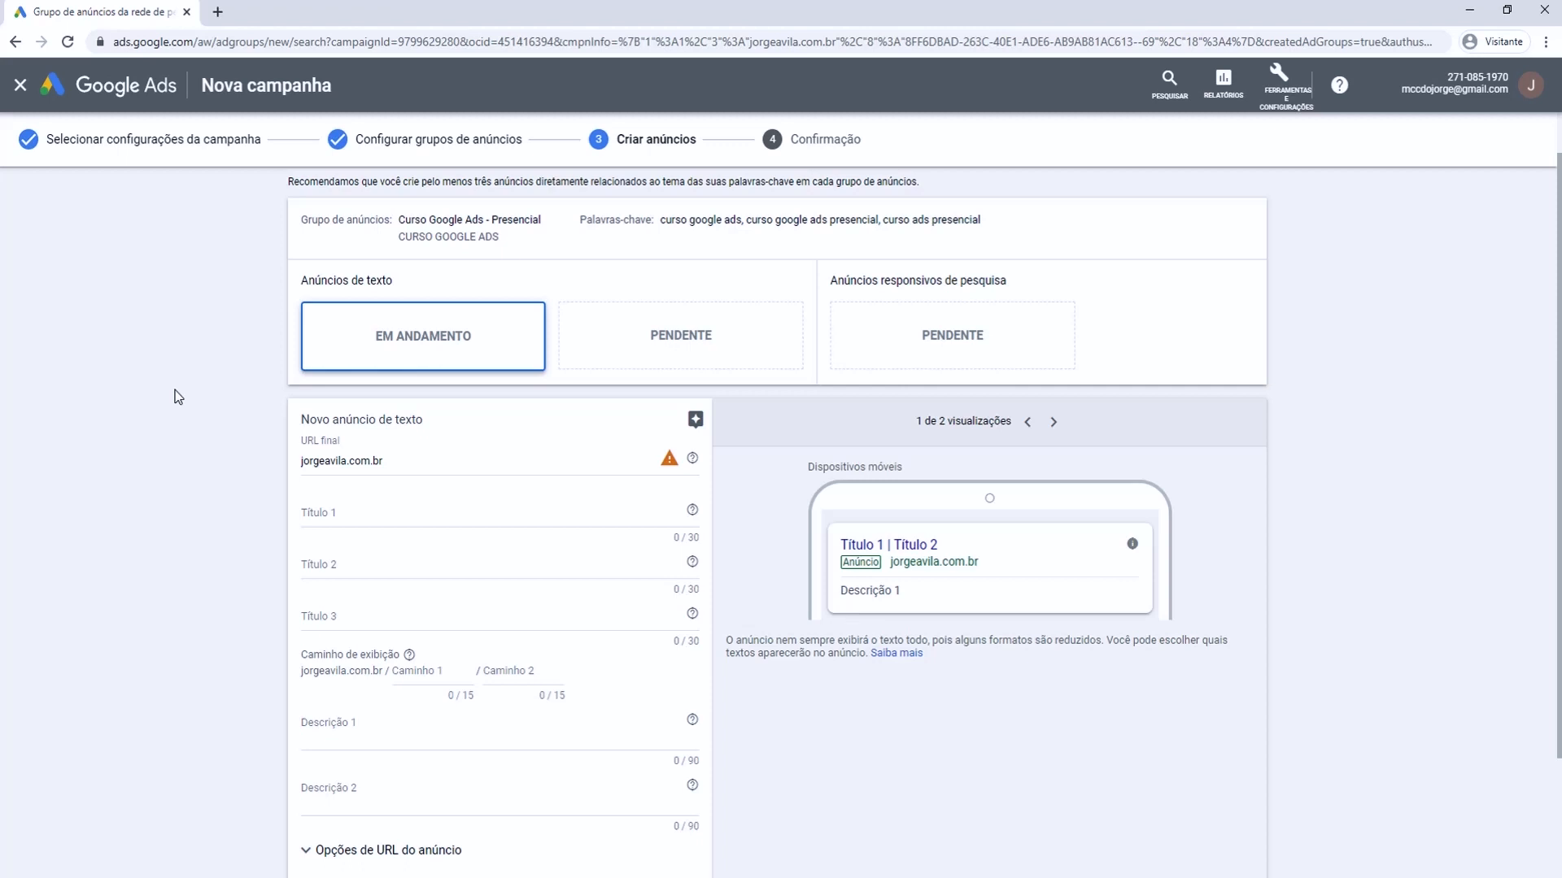
scroll(188, 390, "down", 1)
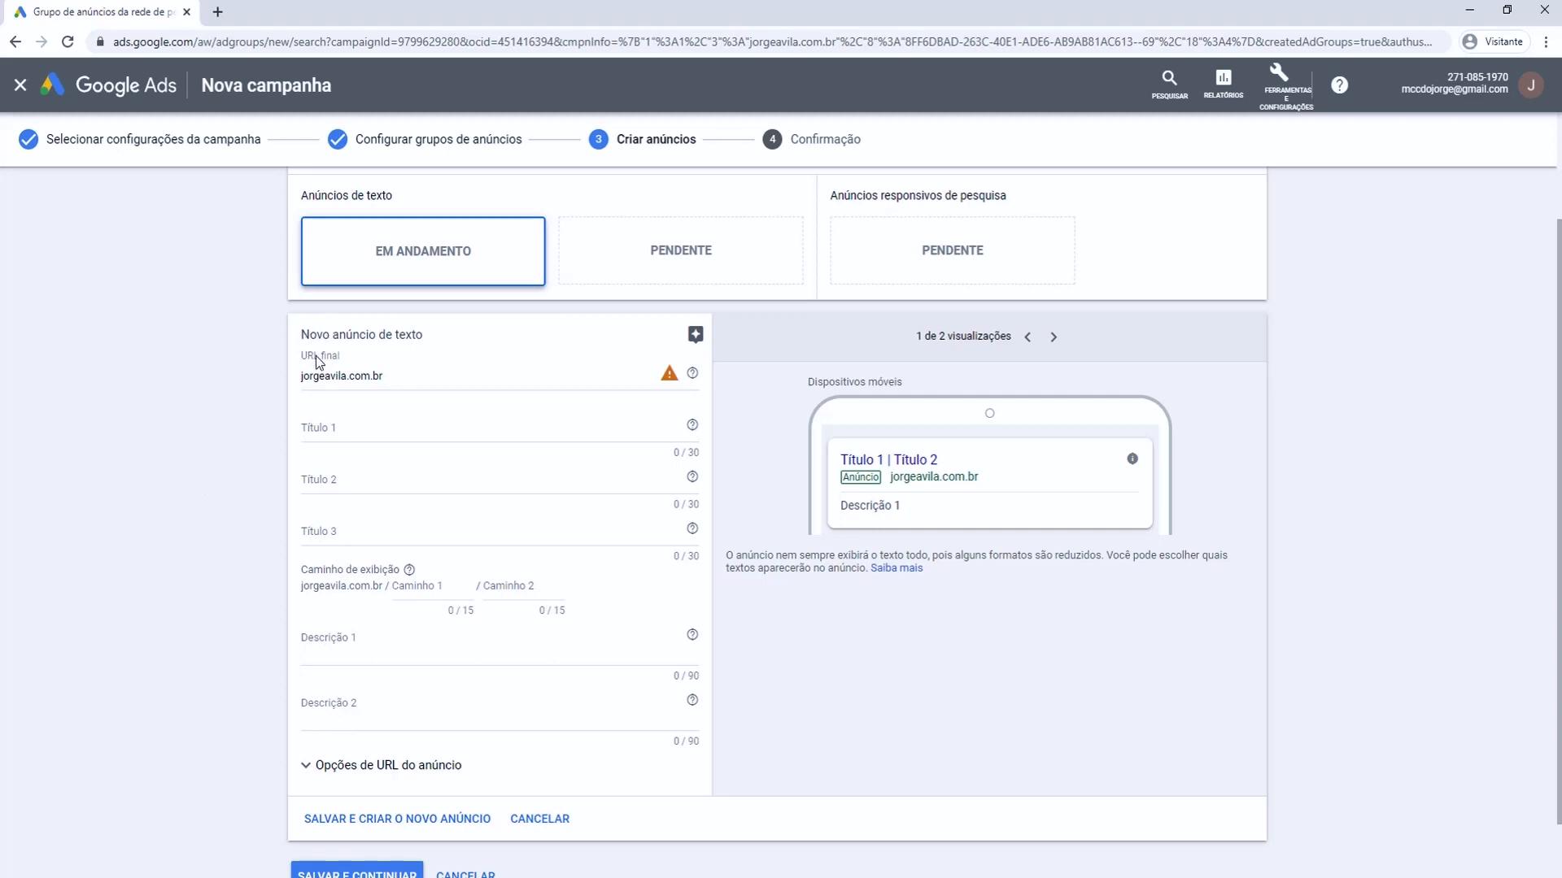
left_click(411, 381)
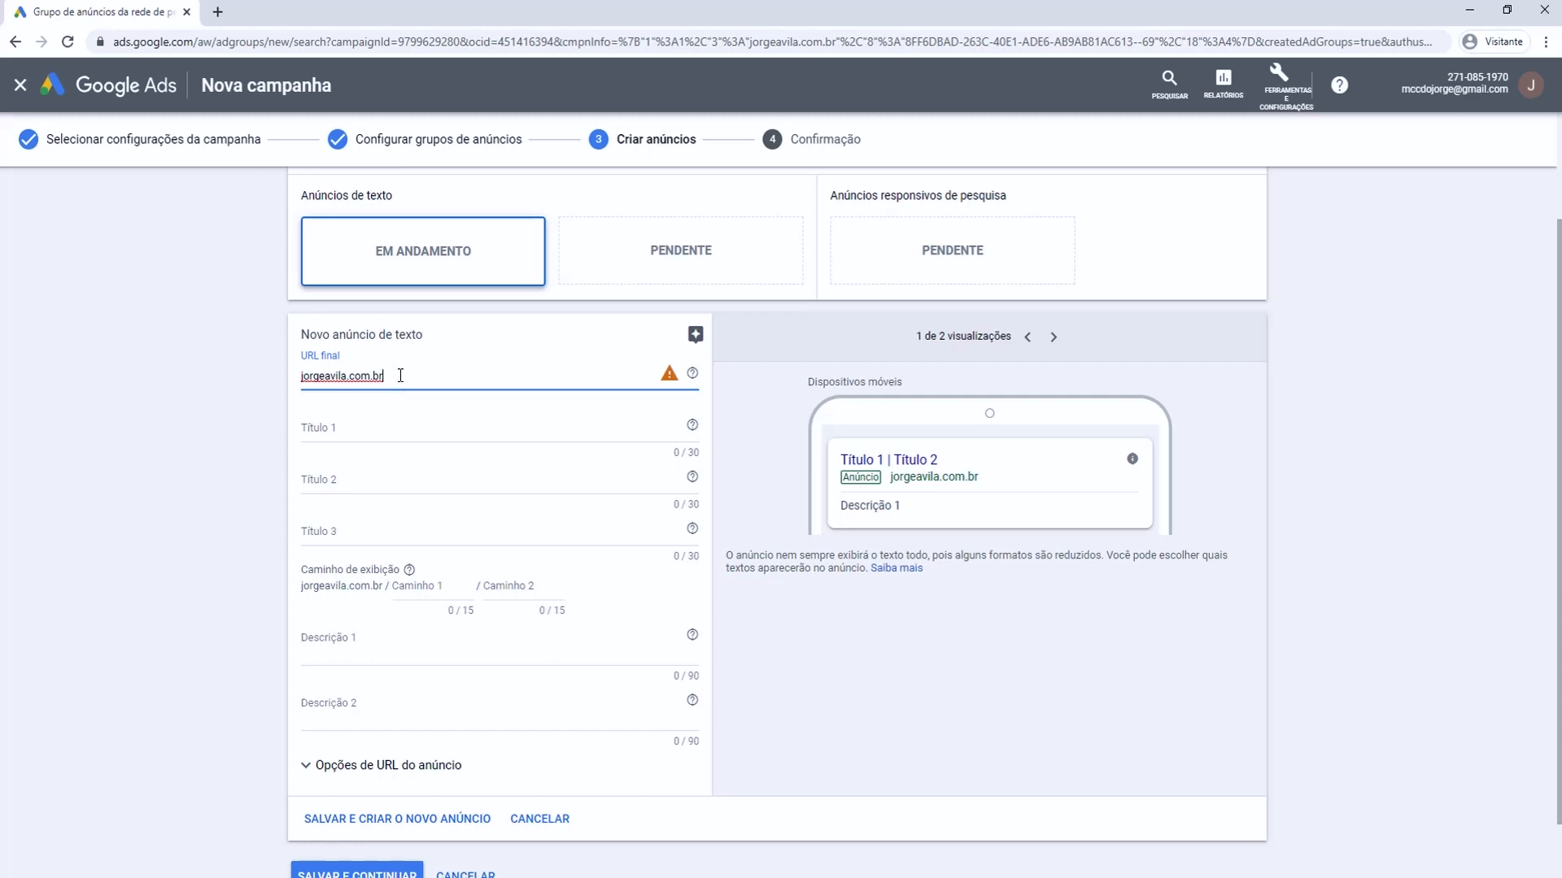
triple_click(400, 375)
key("BackSpace")
left_click(218, 324)
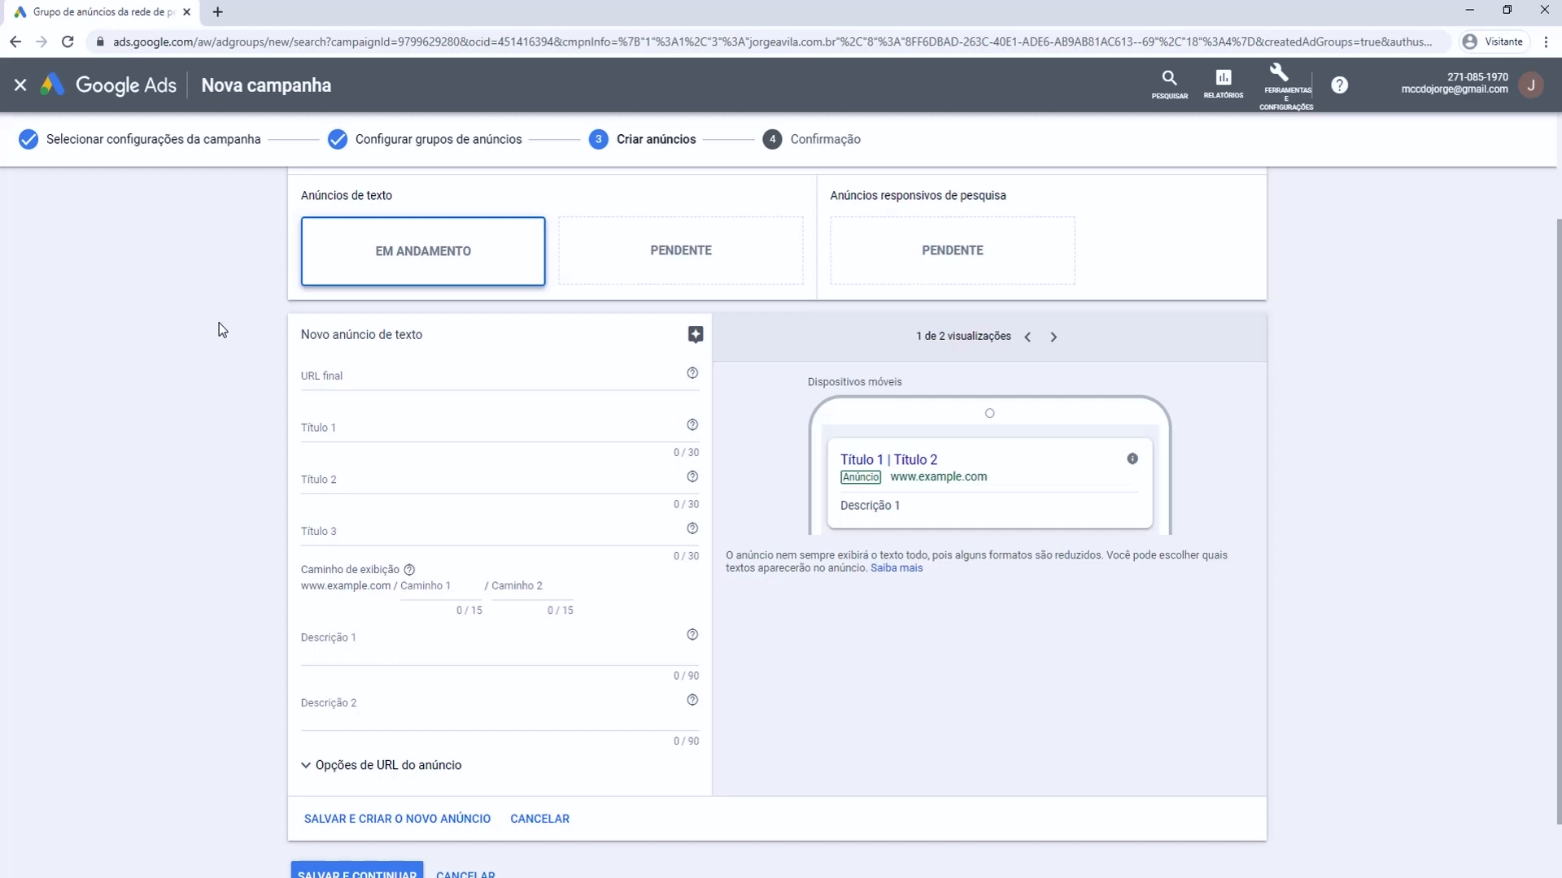
left_click(328, 374)
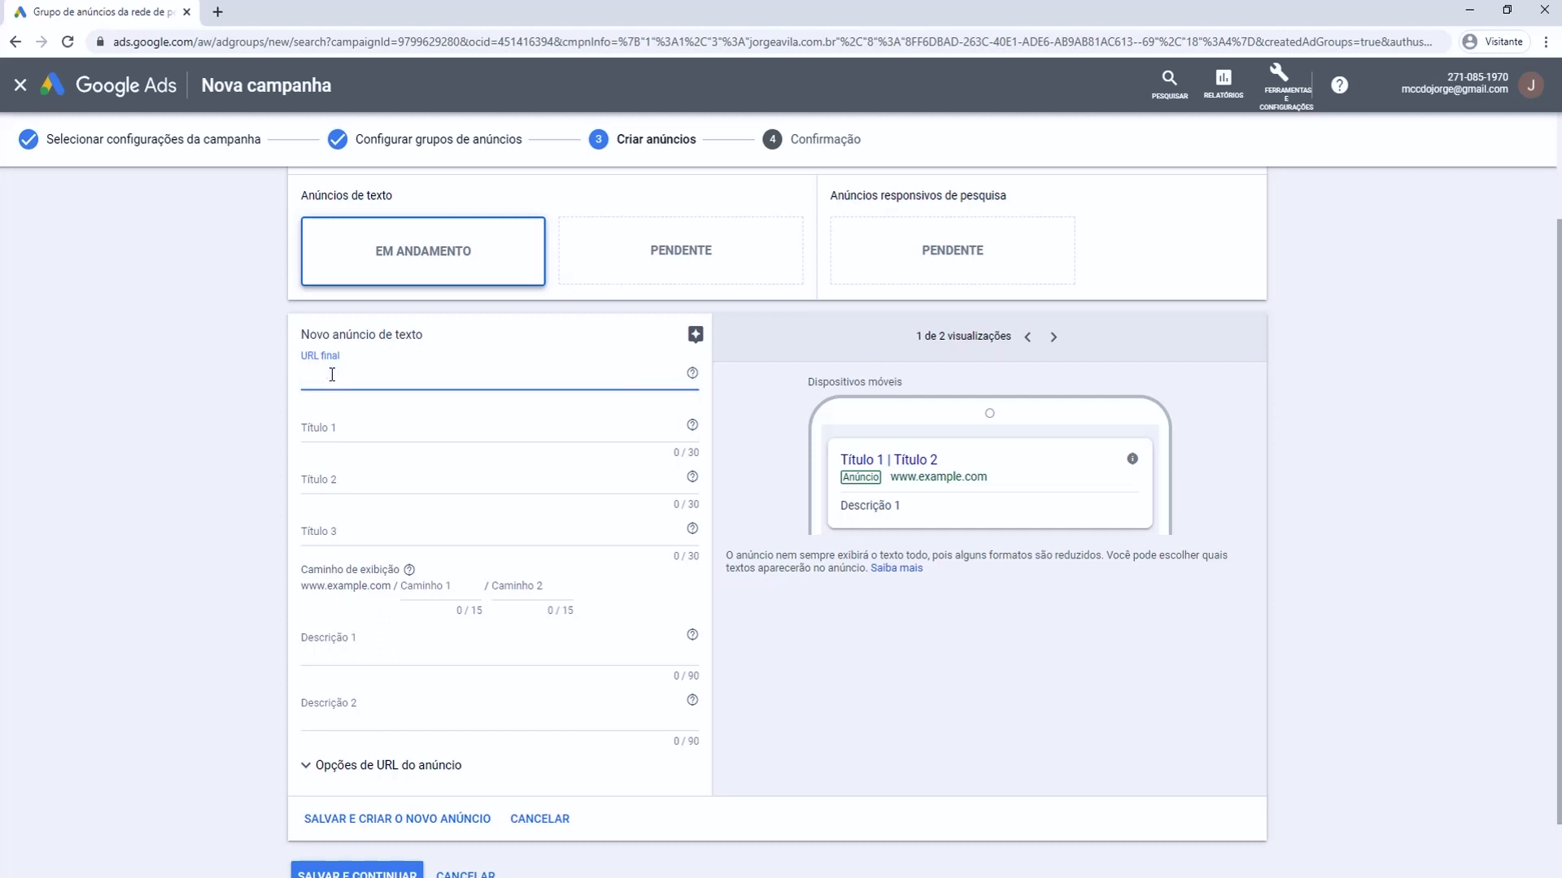
type("https://jorgeavila.com.br/curso-presencial-google-ads-rede-pesquisa/")
left_click(238, 404)
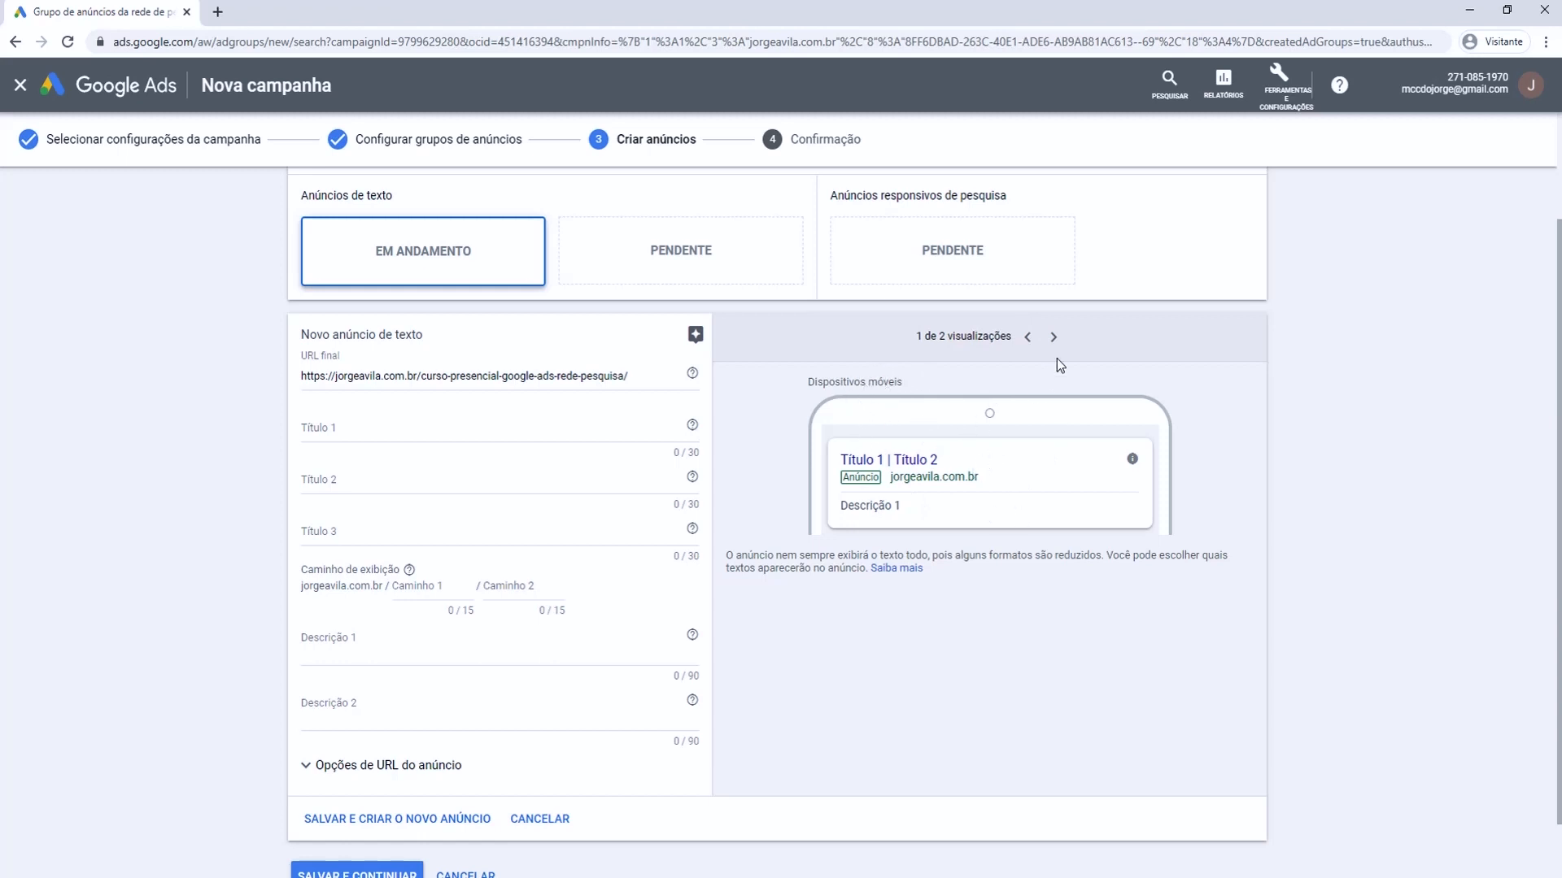
- Show the desktop ad preview, and fill the three titles with Curso Google Ads é Aqui, the line inviting contact with the teacher, and Acesse Já
left_click(1053, 338)
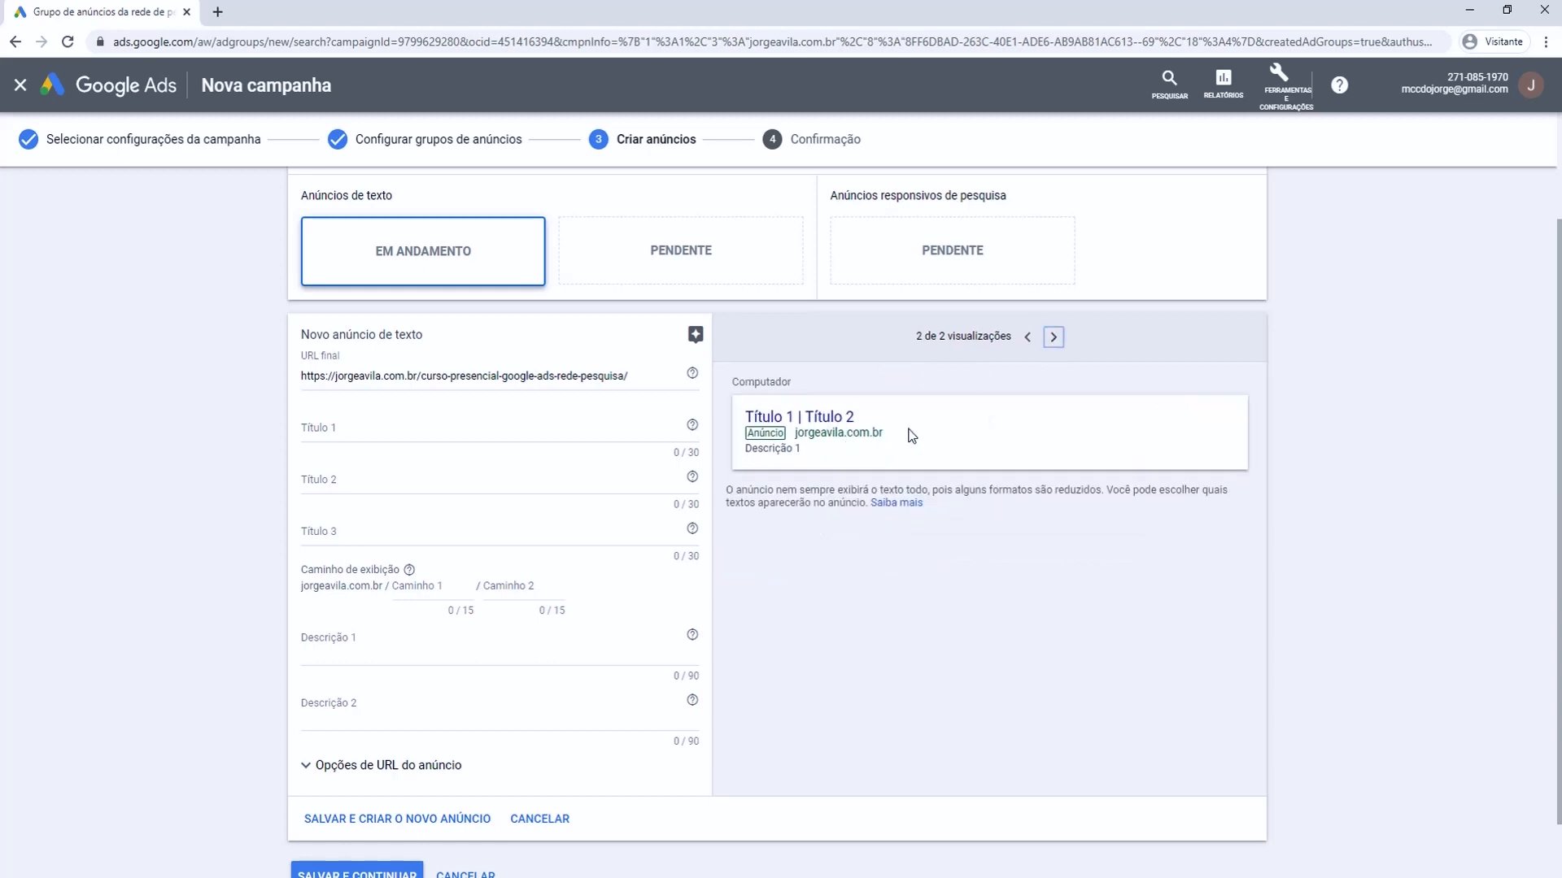
left_click(1028, 337)
left_click(1053, 338)
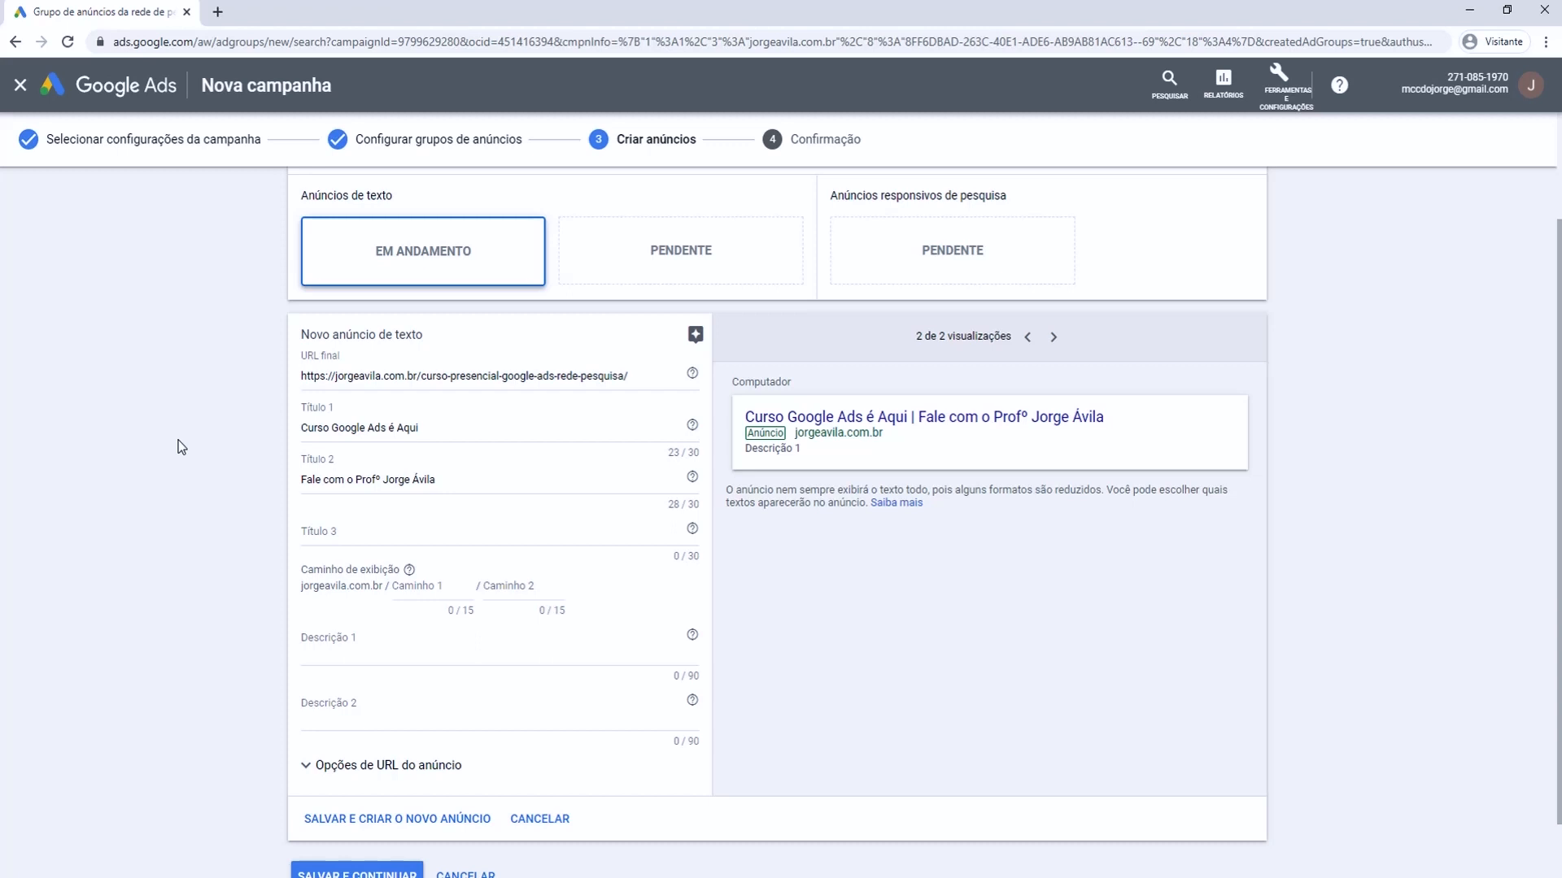
left_click(316, 533)
type("Acesse ")
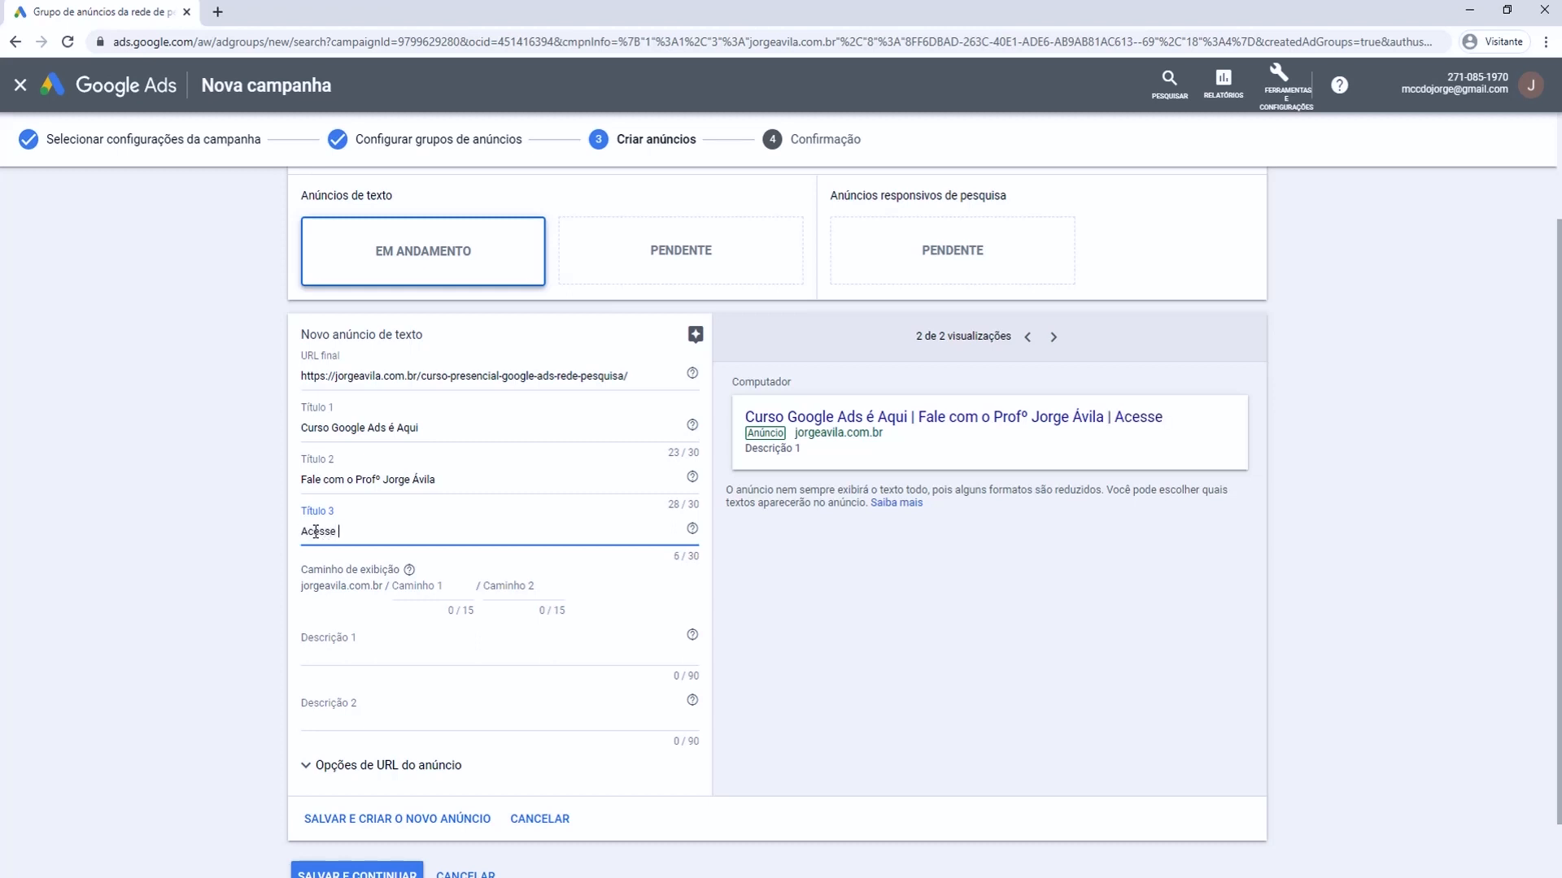
type("Já")
left_click(144, 440)
- Set the ad's display path to curso-google as Caminho 1 and ads as Caminho 2
left_click(409, 586)
type("curso")
type("-go")
type("ol")
type("gle")
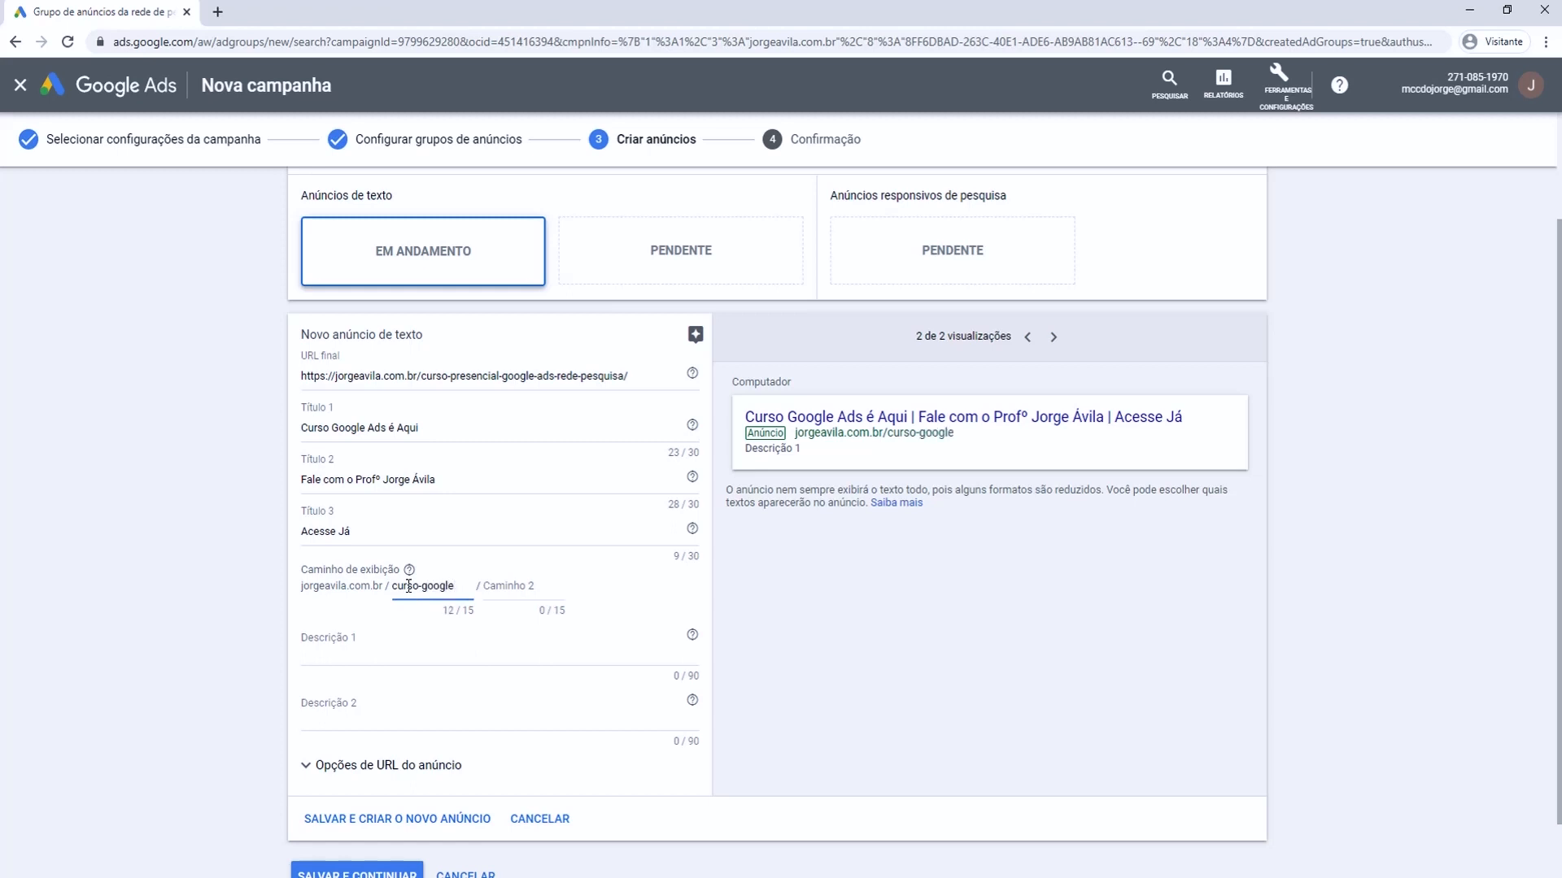
key("Tab")
type("ads")
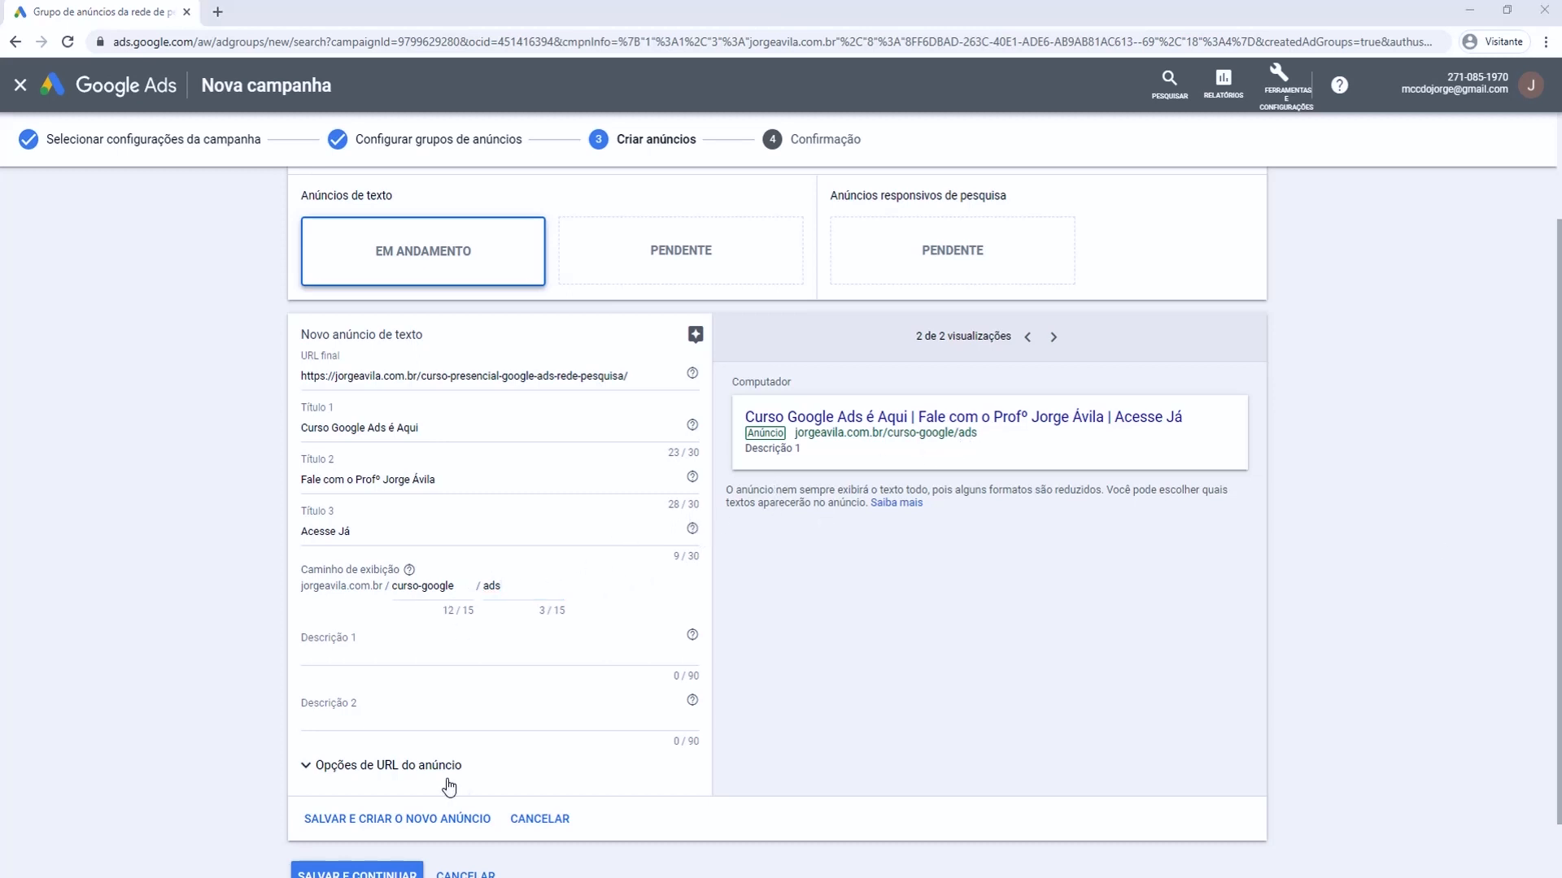
- Set Descrição 1 to "Curso Google Ads com Professor Certificado pelo Google, Aprenda de Forma Rápida e Simples."
left_click(367, 643)
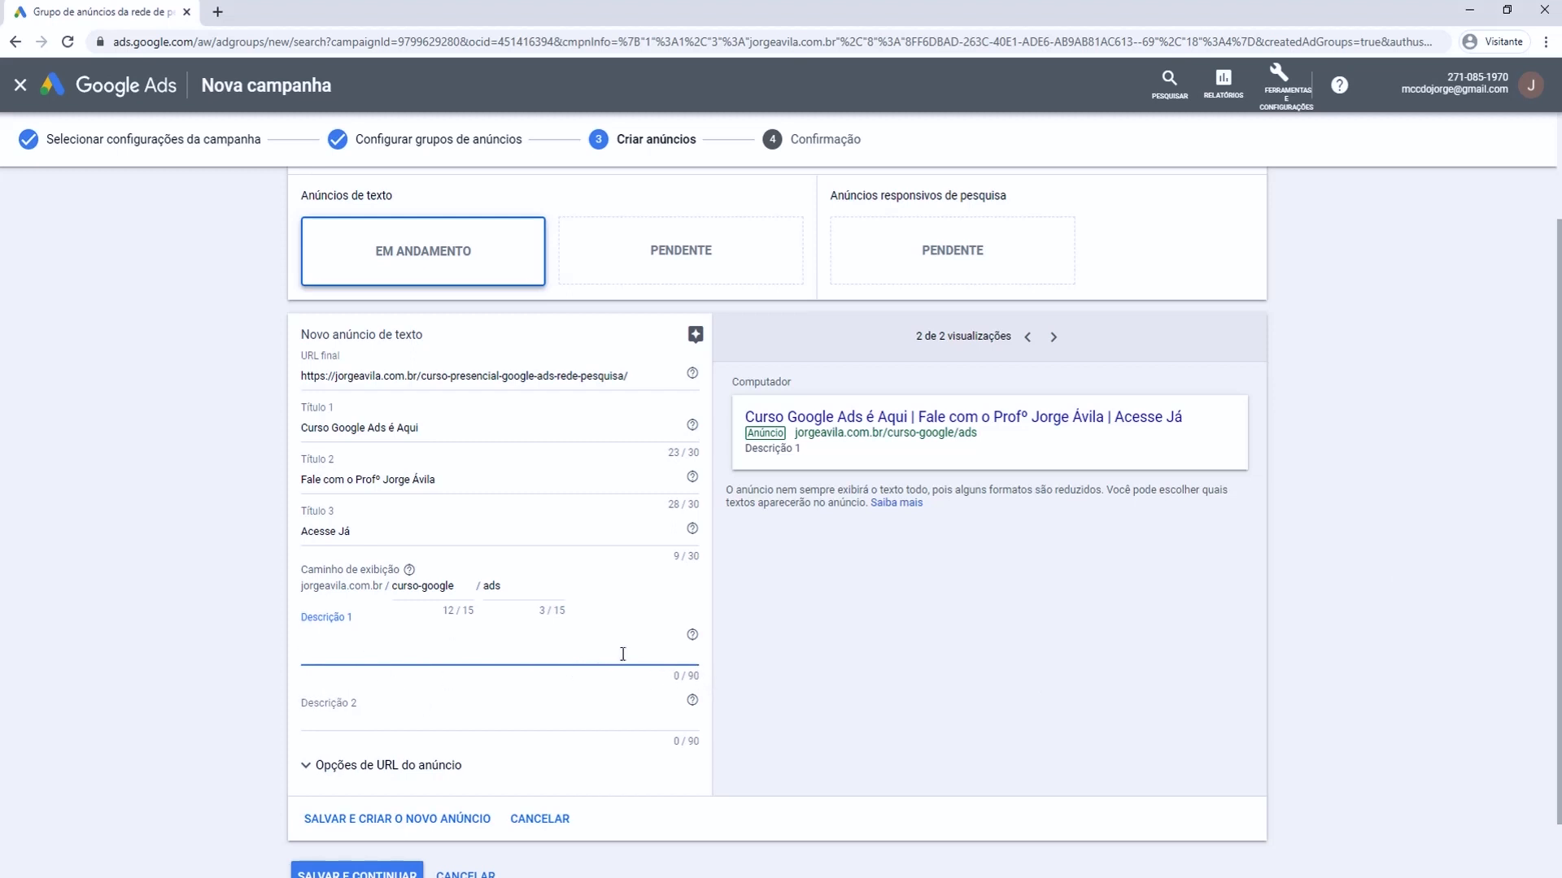
type("Curso Google Ads com Professor Certificado pelo Google, Aprenda de Forma Rápida e Simples.")
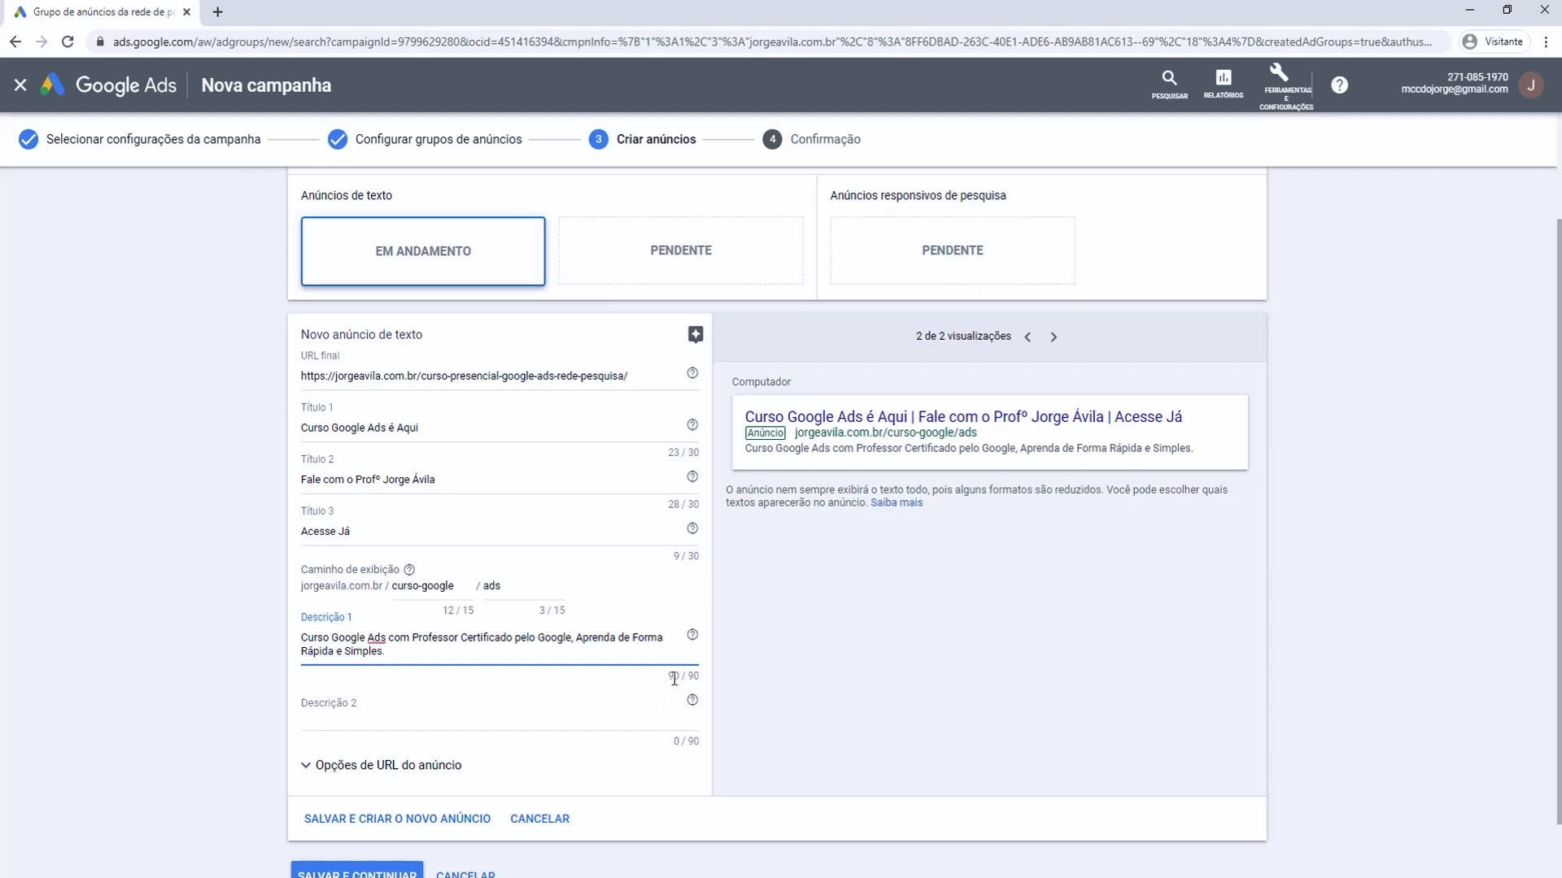
- Test the character limit of Descrição 1 by appending mmmm, and remove the extra letters
type("mmmm")
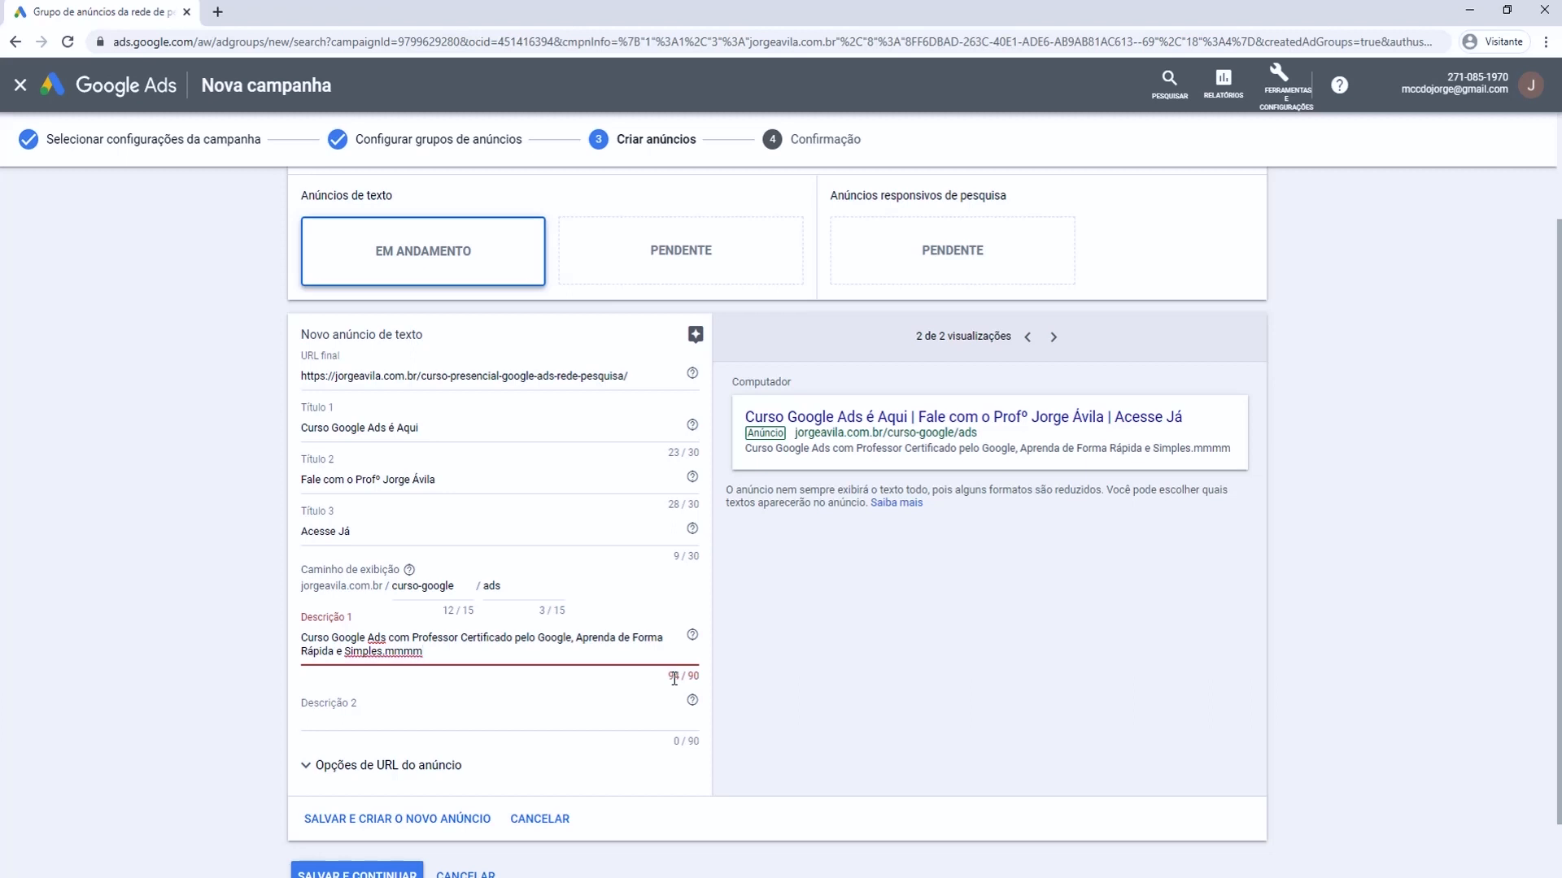
key("BackSpace")
key("BackSpace")
key("BackSpace")
key("BackSpace")
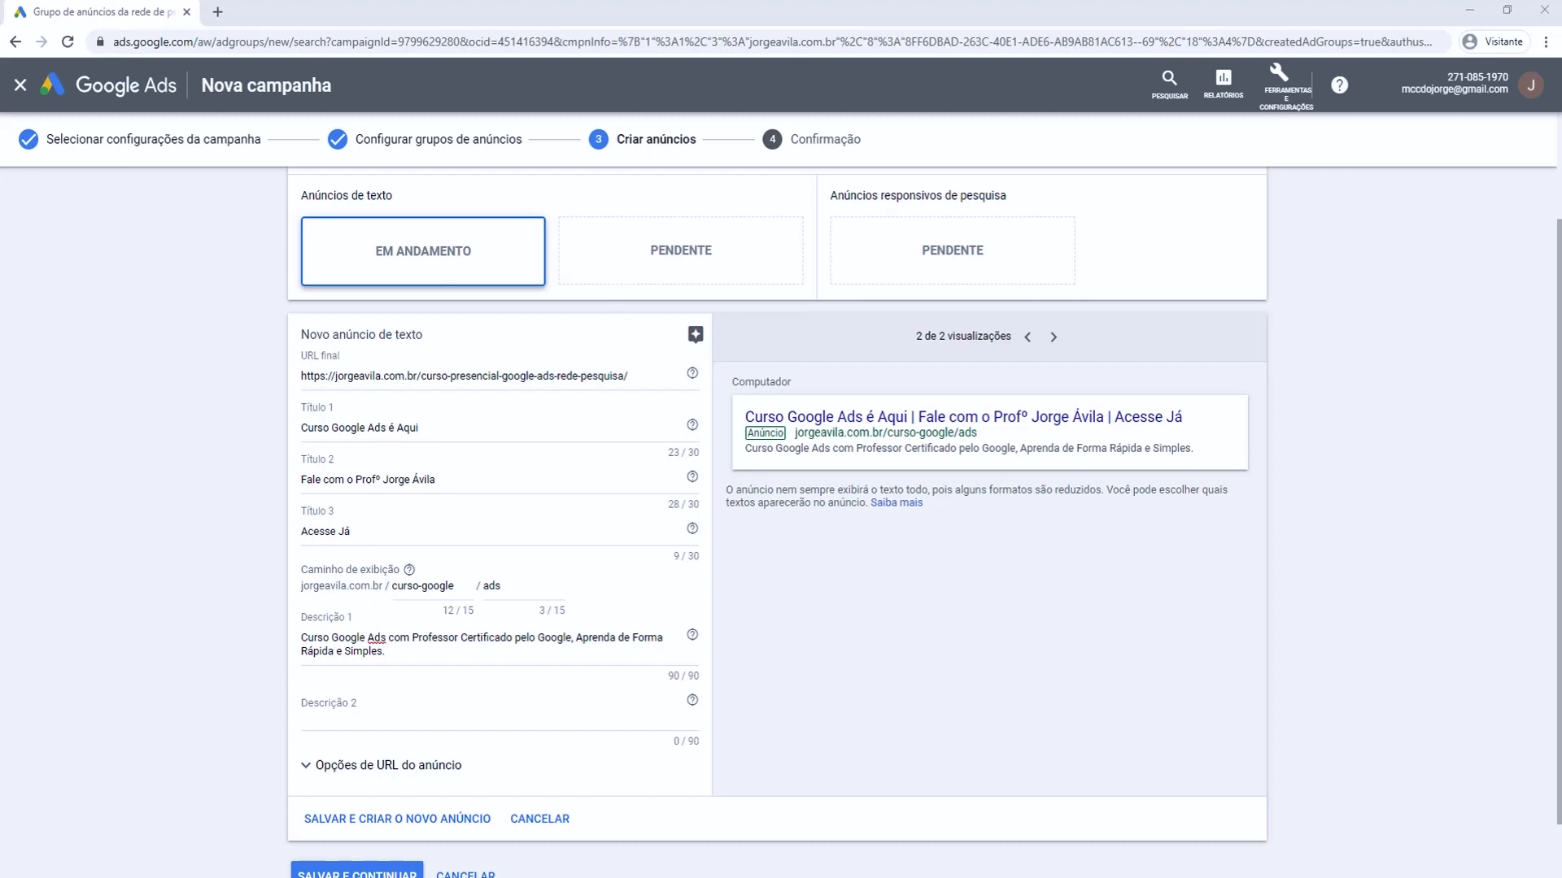
- Set Descrição 2 to "Método Prático e Didático, Totalmente Online. Estude Onde e Quando Quiser. Compre Agora."
left_click(367, 709)
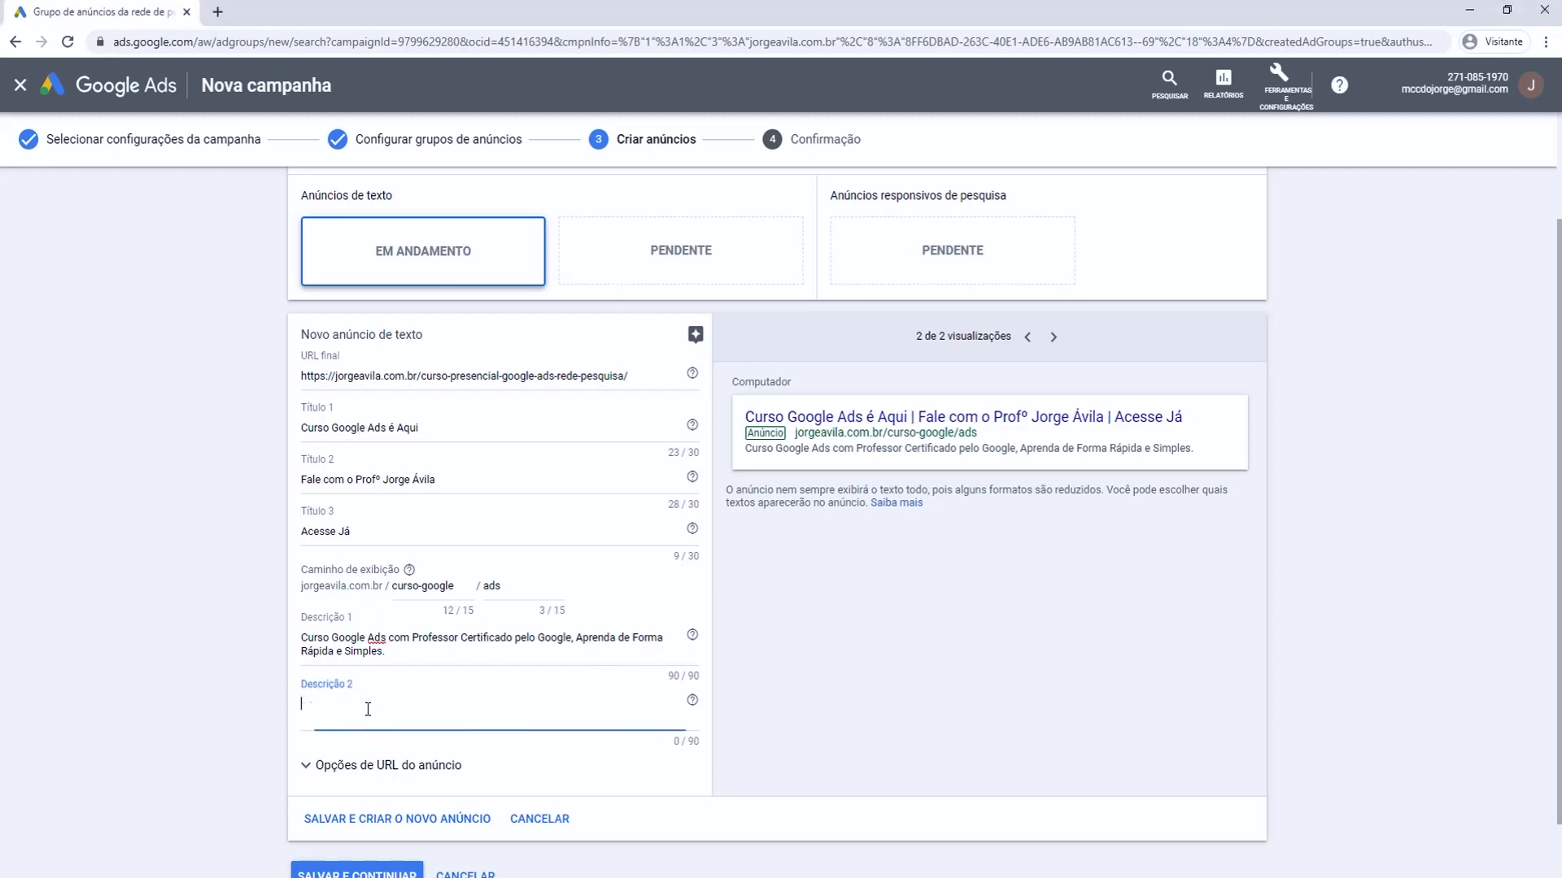
type("Método Prático e Didático, Totalmente Online. Estude Onde e Quando Quiser. Compre Agora.")
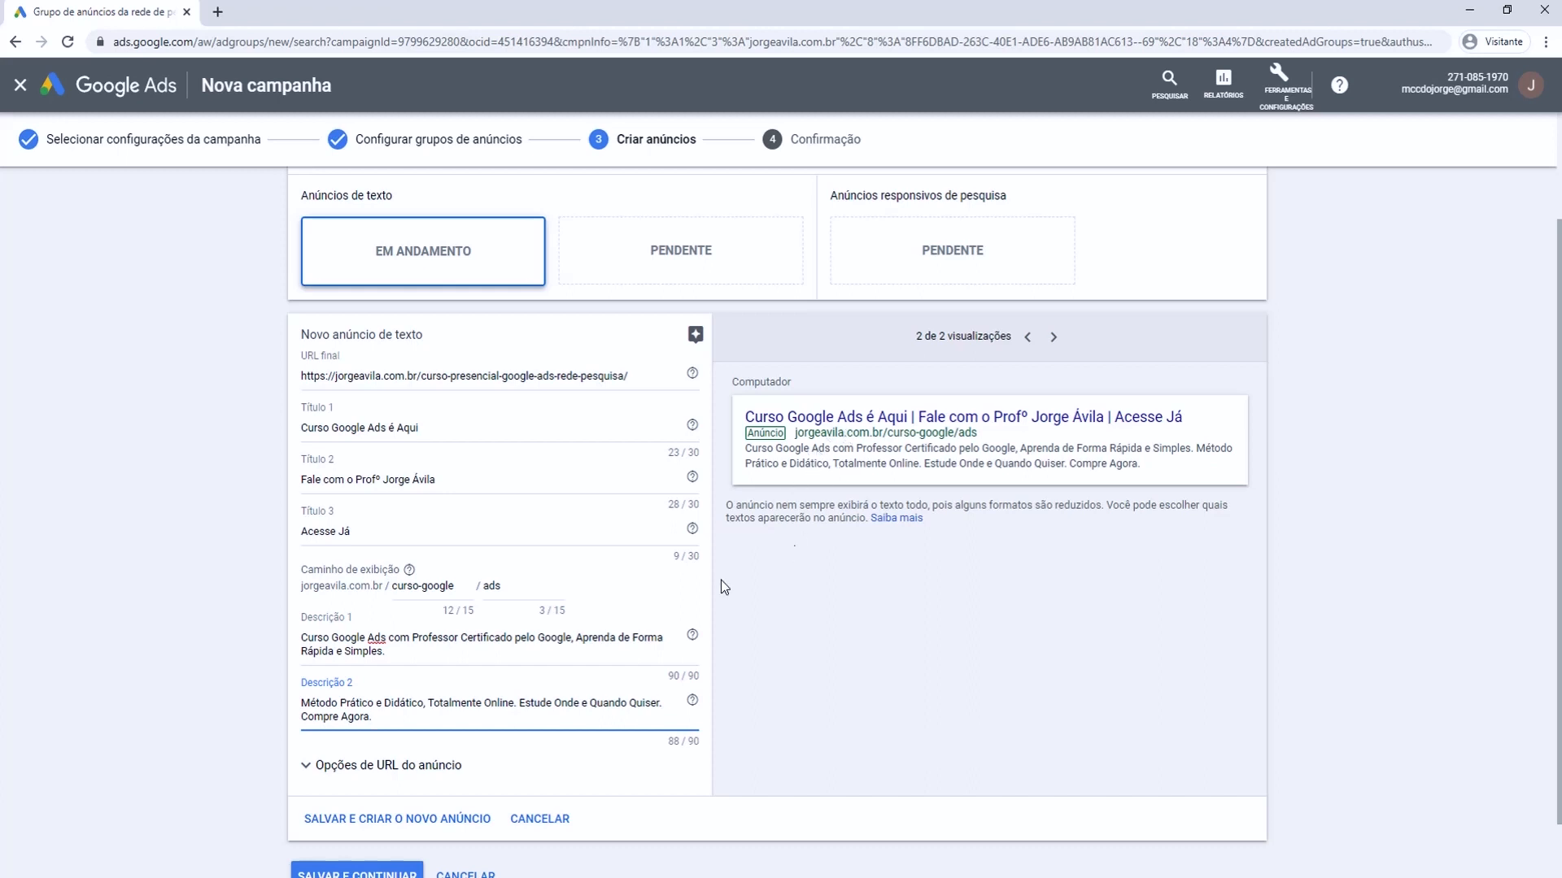
scroll(722, 582, "down", 2)
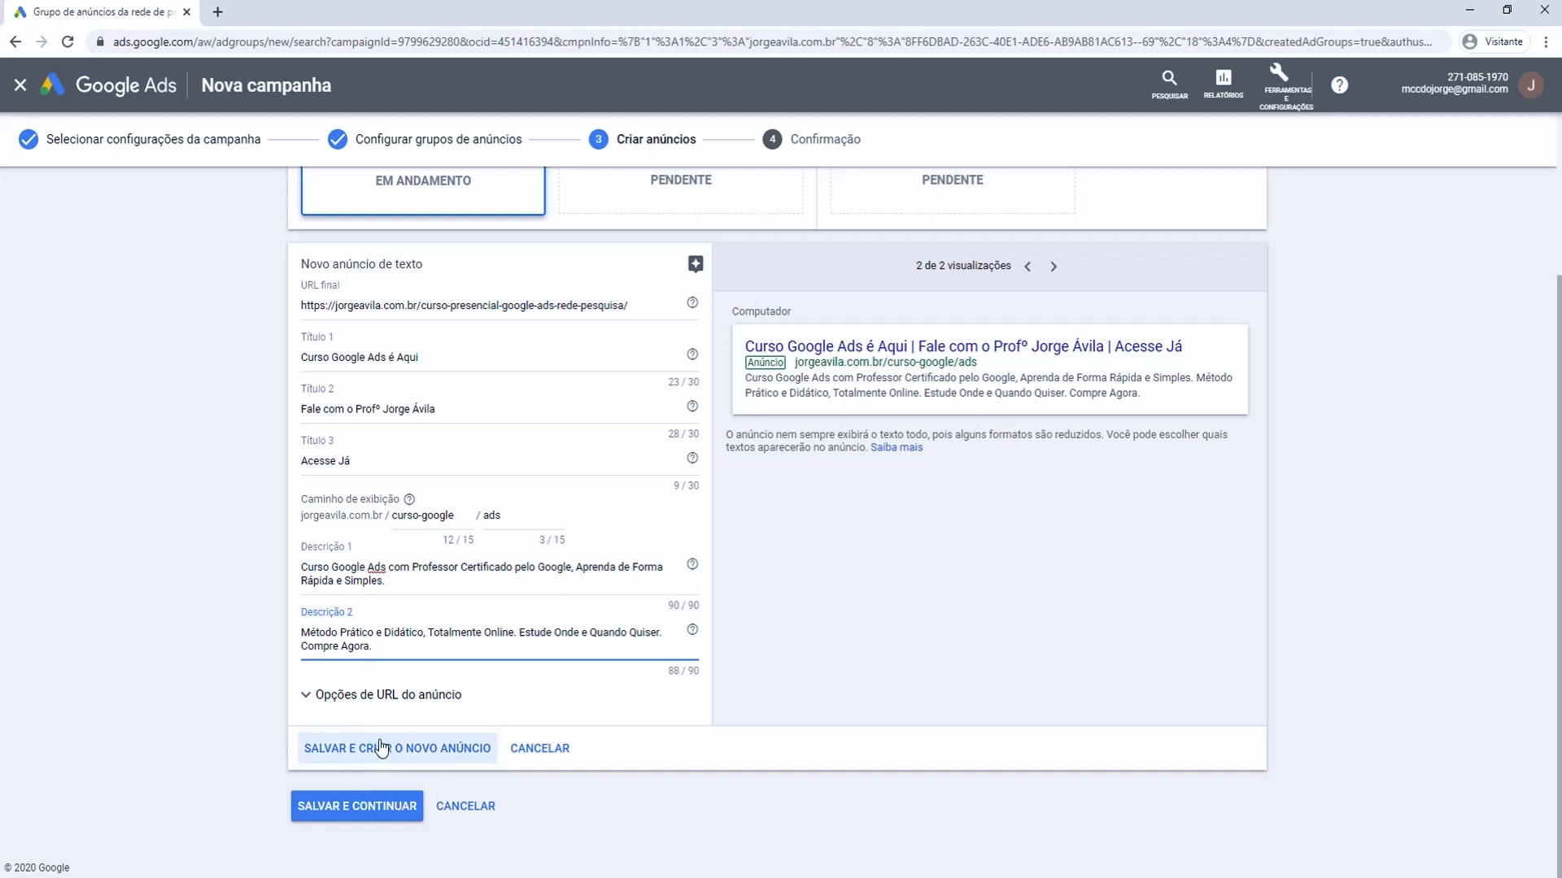
left_click(232, 685)
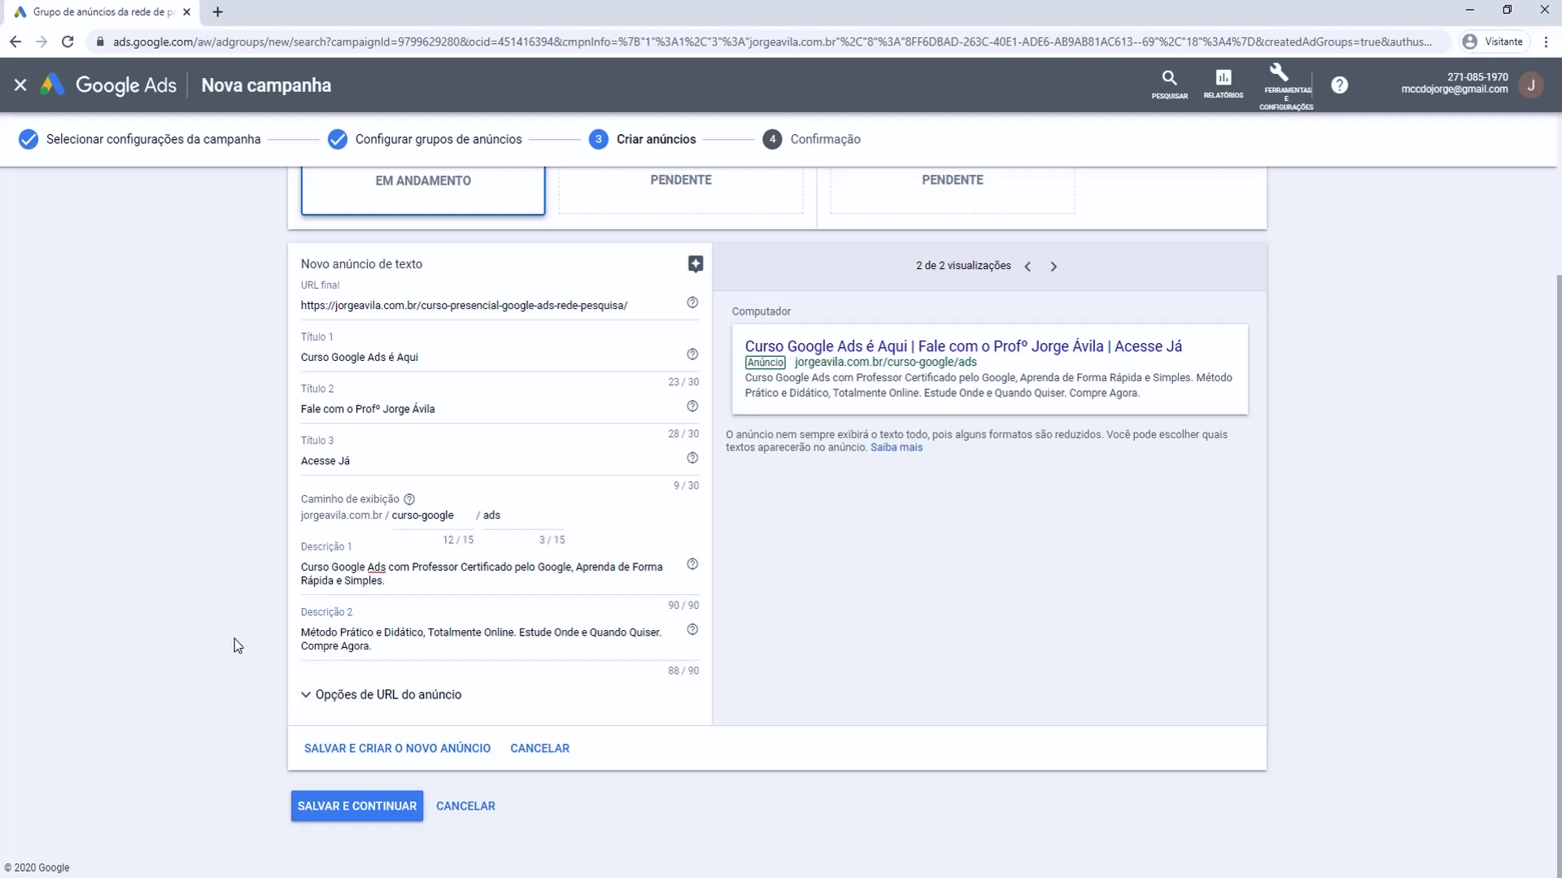
- Save the text ad, continue past the campaign confirmation, and view the account's list of ads
left_click(370, 810)
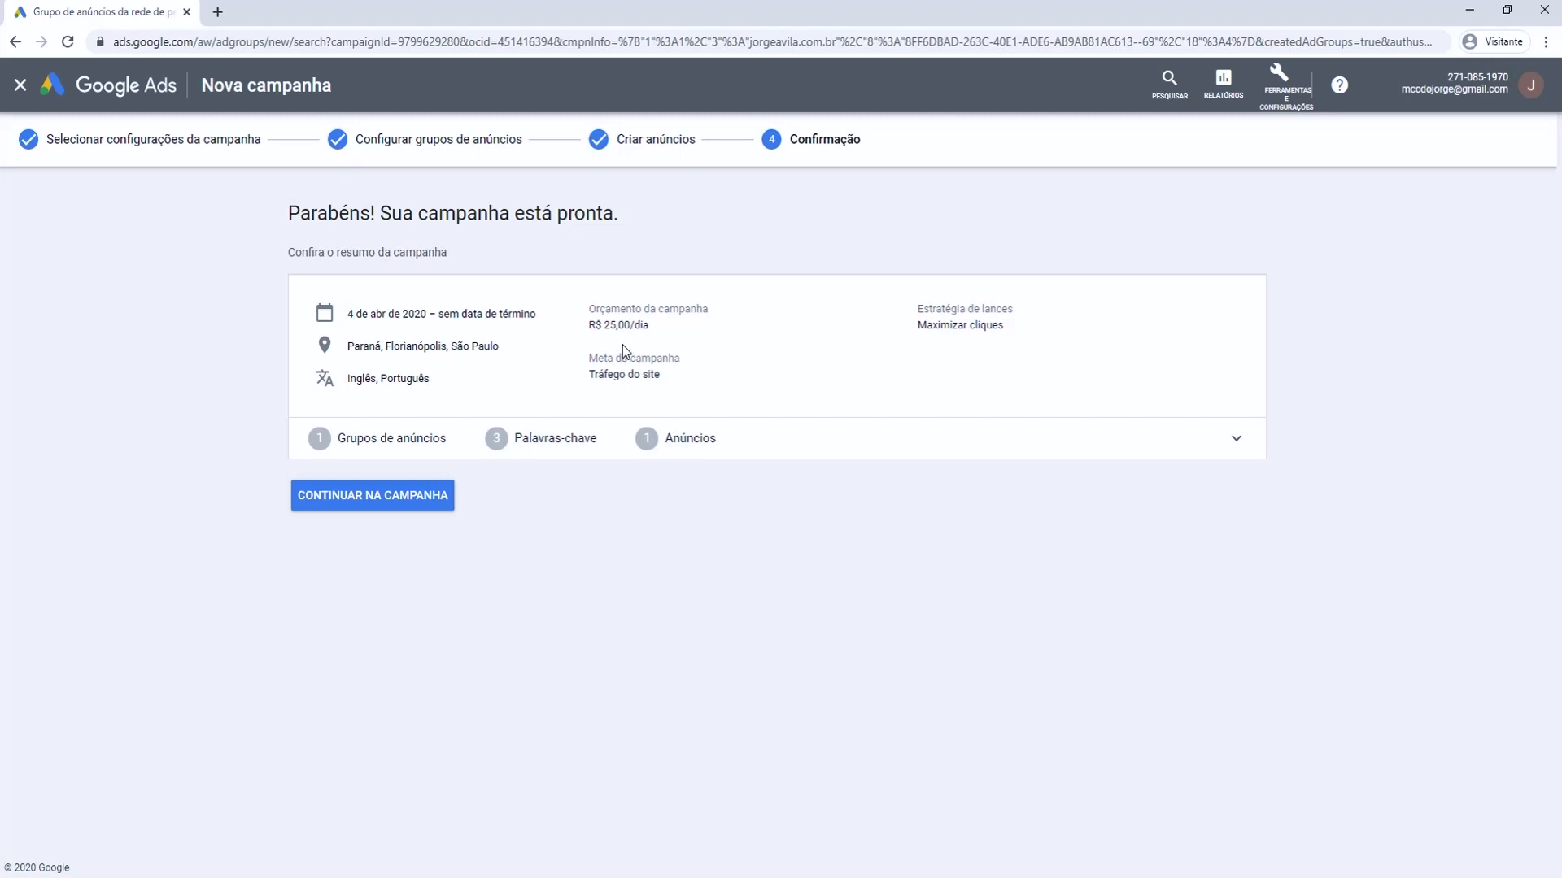
left_click(388, 499)
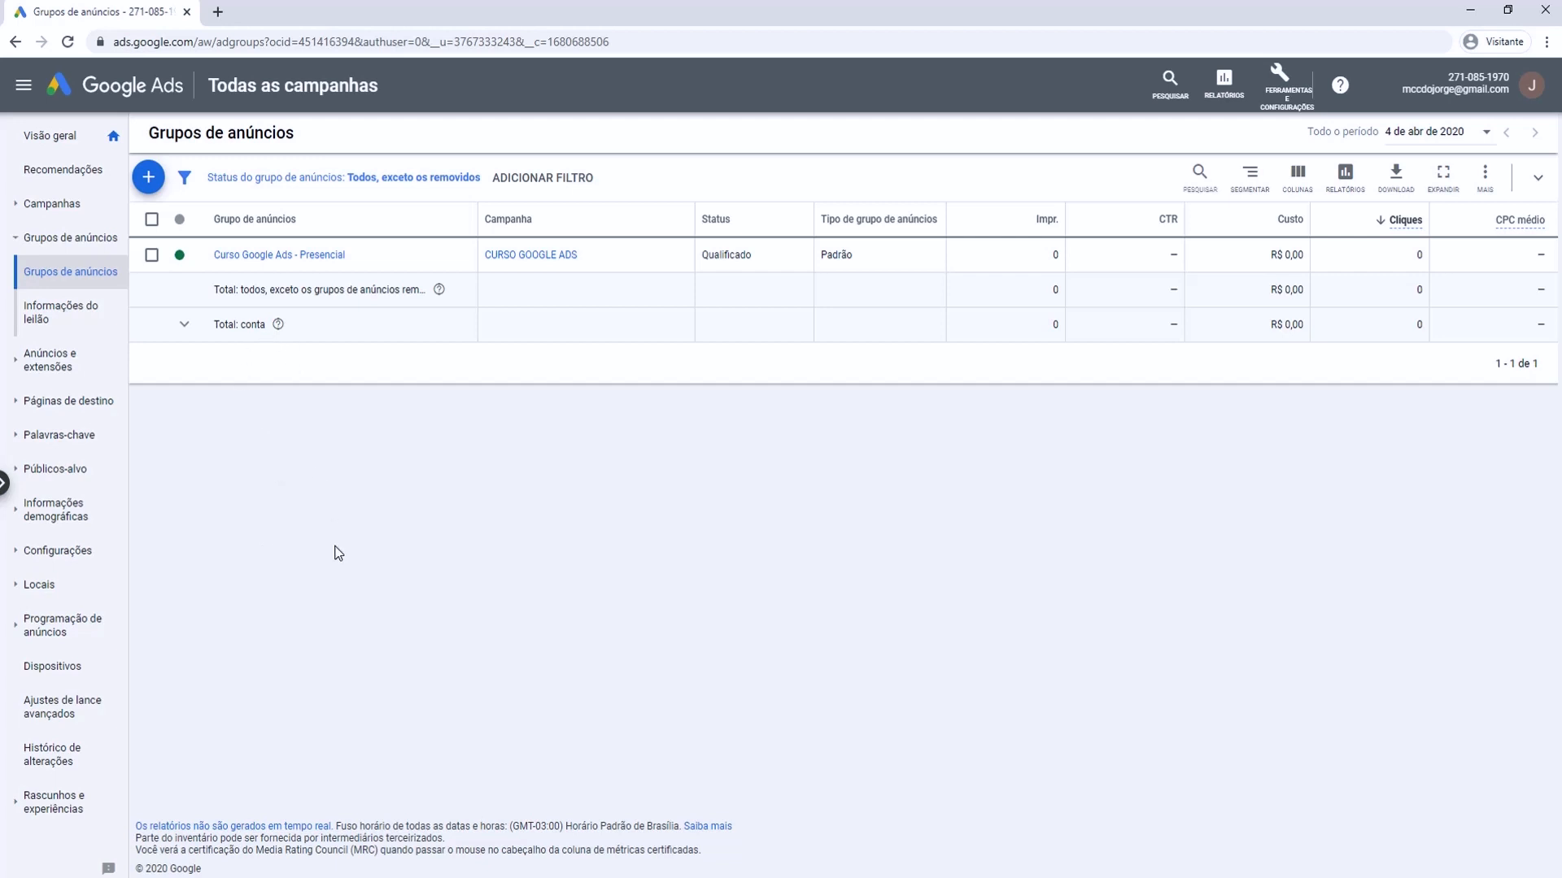
left_click(52, 364)
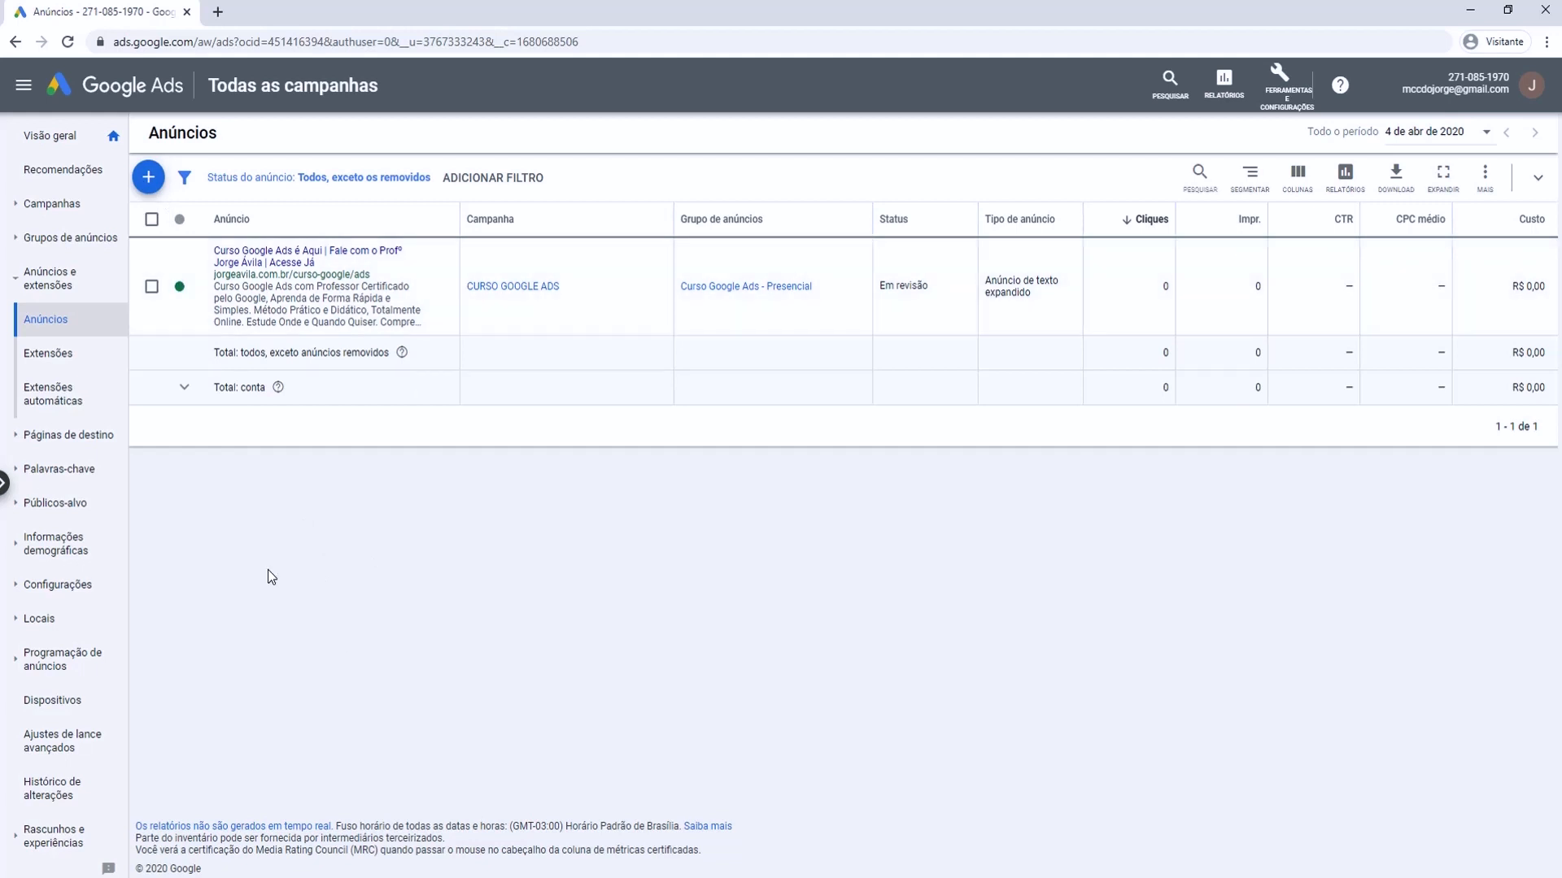
- Change the match type of the search keyword curso google ads to Corresp. de frase and save it
left_click(82, 476)
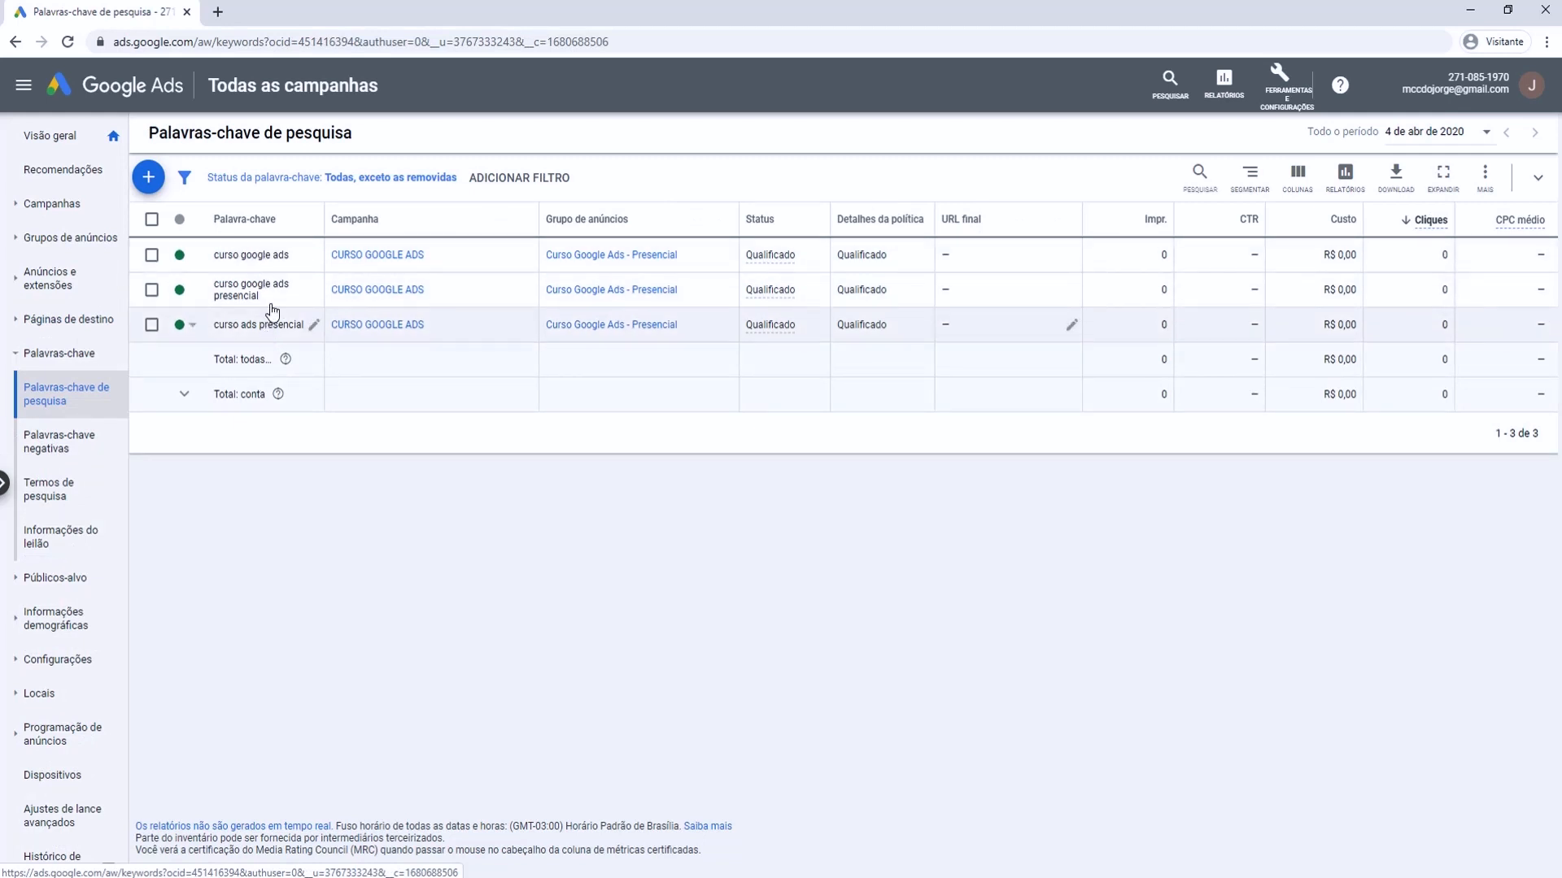
left_click(313, 258)
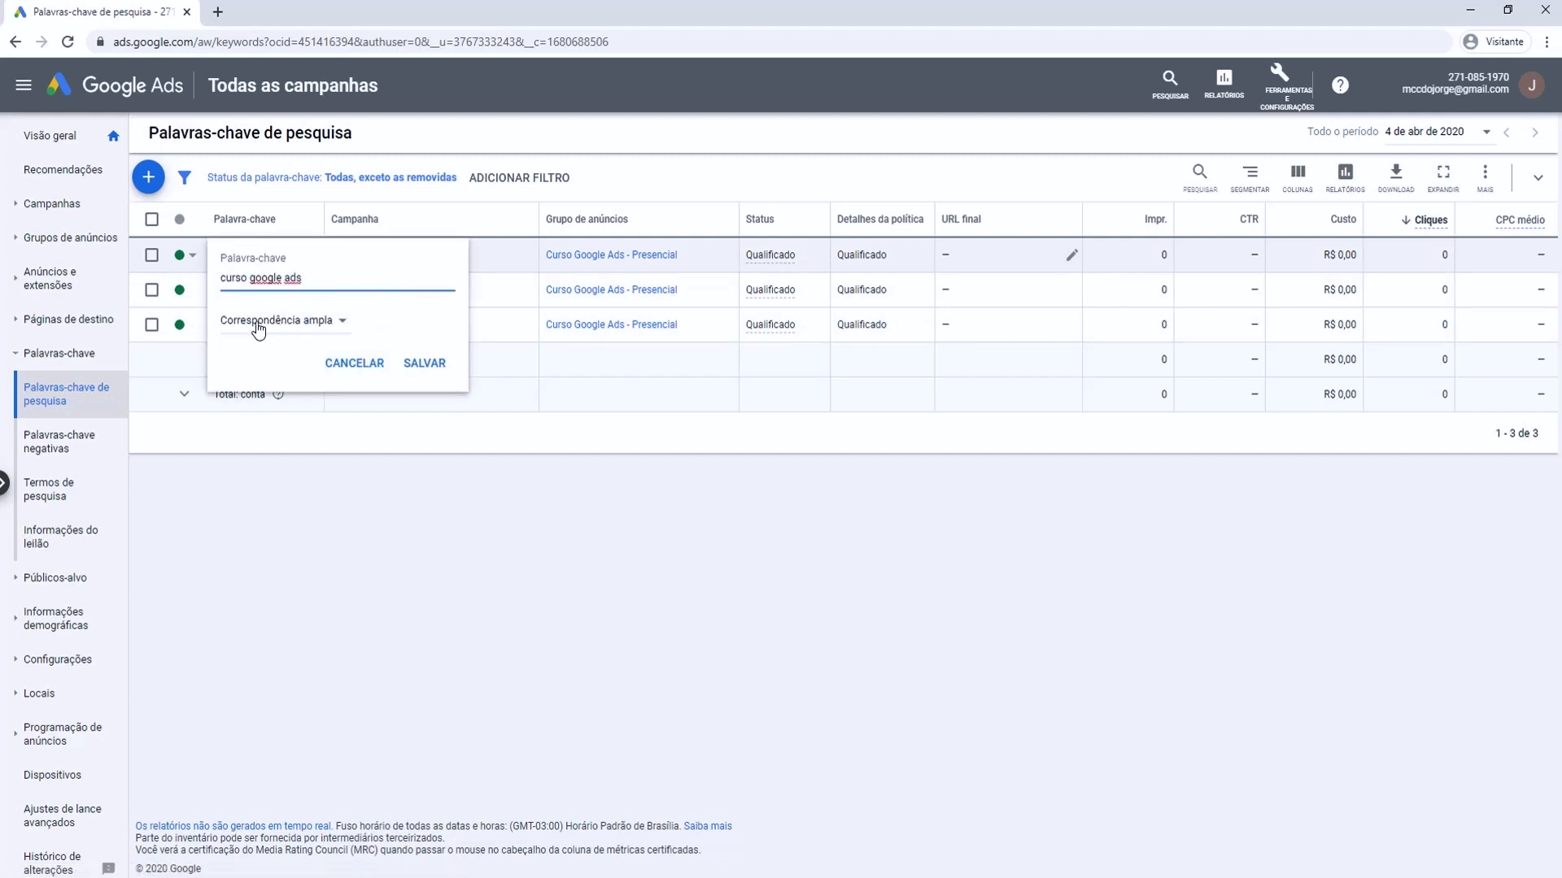
left_click(343, 324)
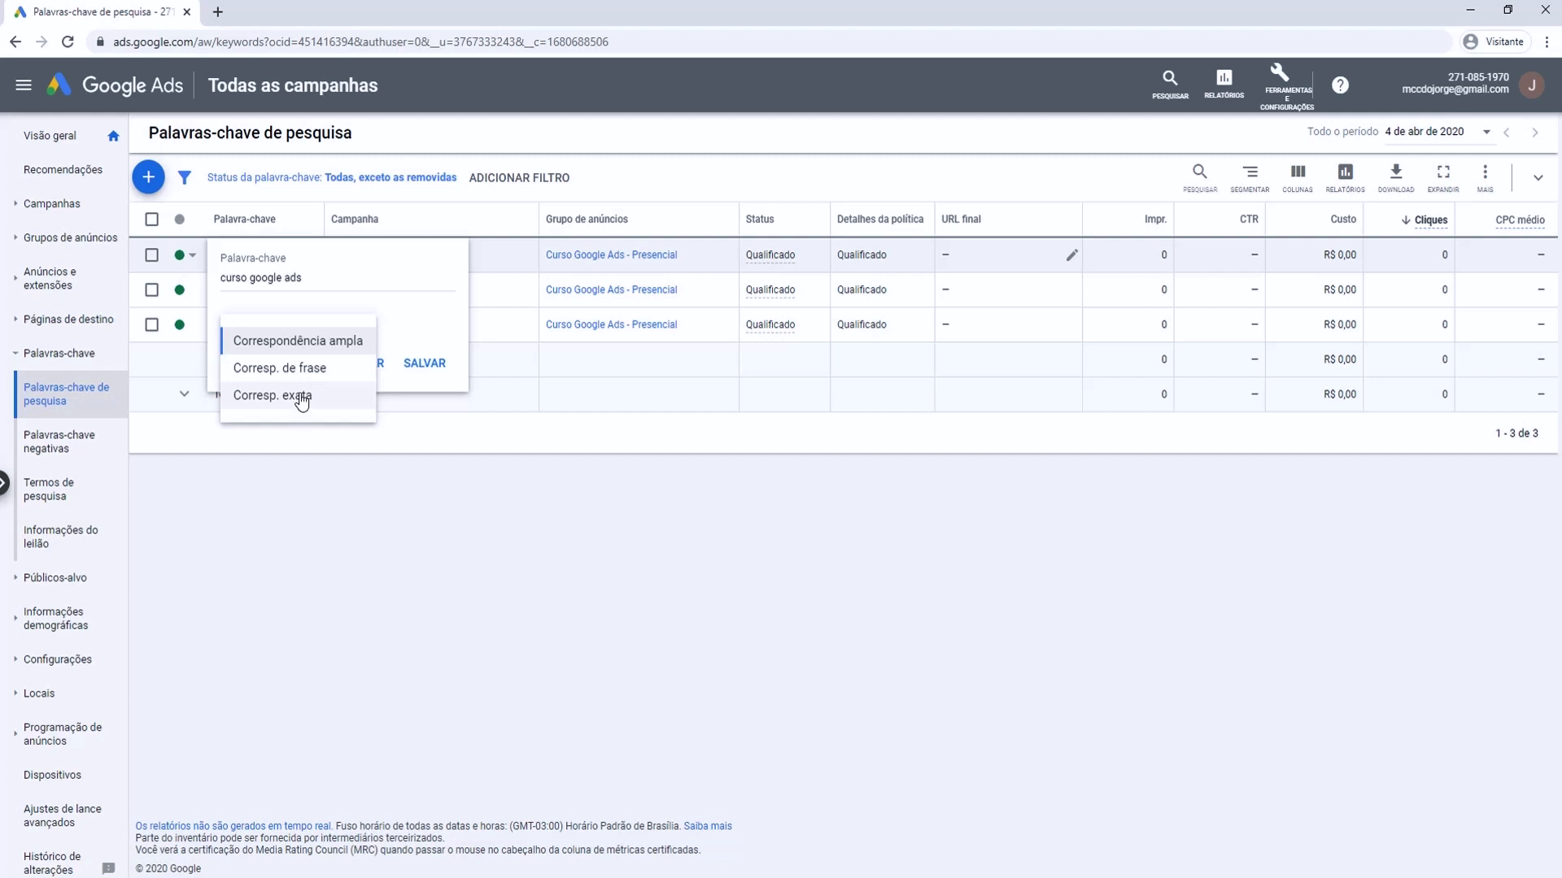
left_click(304, 368)
left_click(417, 366)
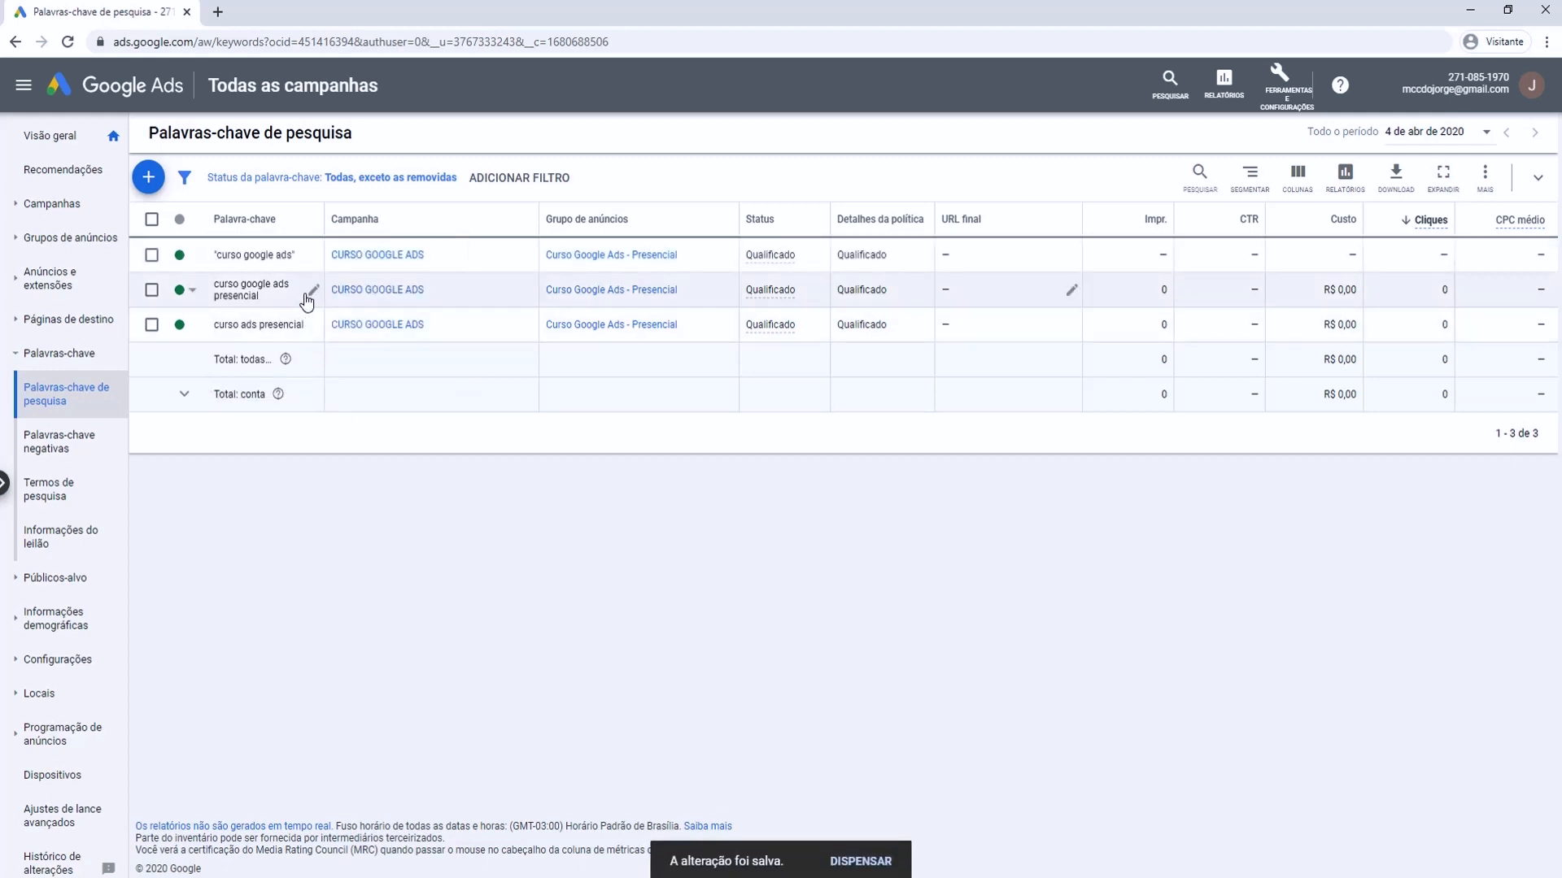
- Change the keywords curso google ads presencial and curso ads presencial to phrase match, saving each one
left_click(308, 296)
left_click(340, 361)
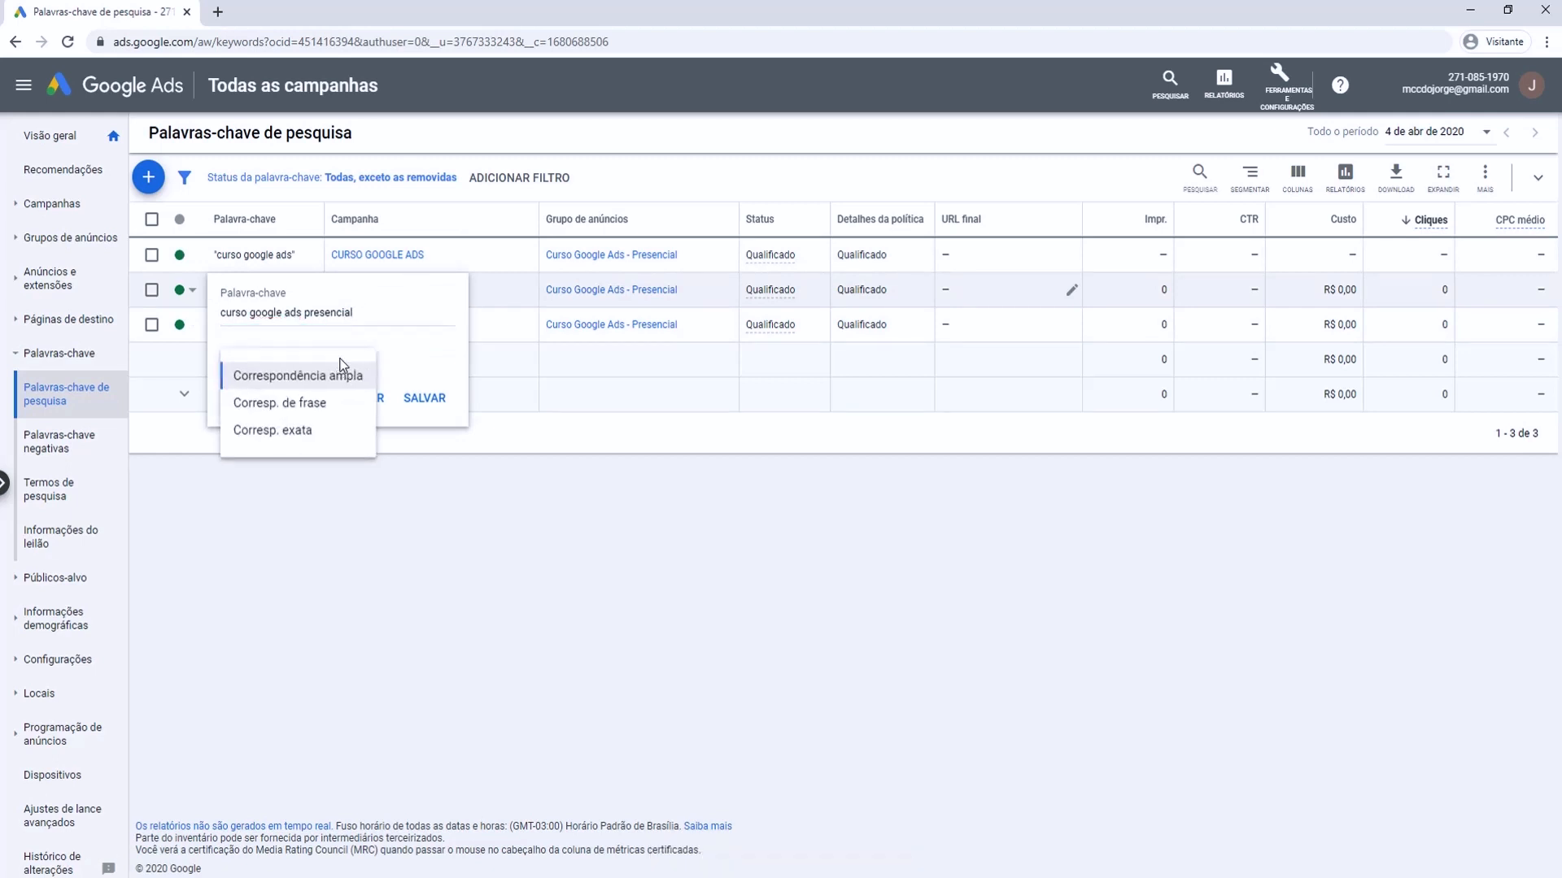
left_click(314, 401)
left_click(415, 402)
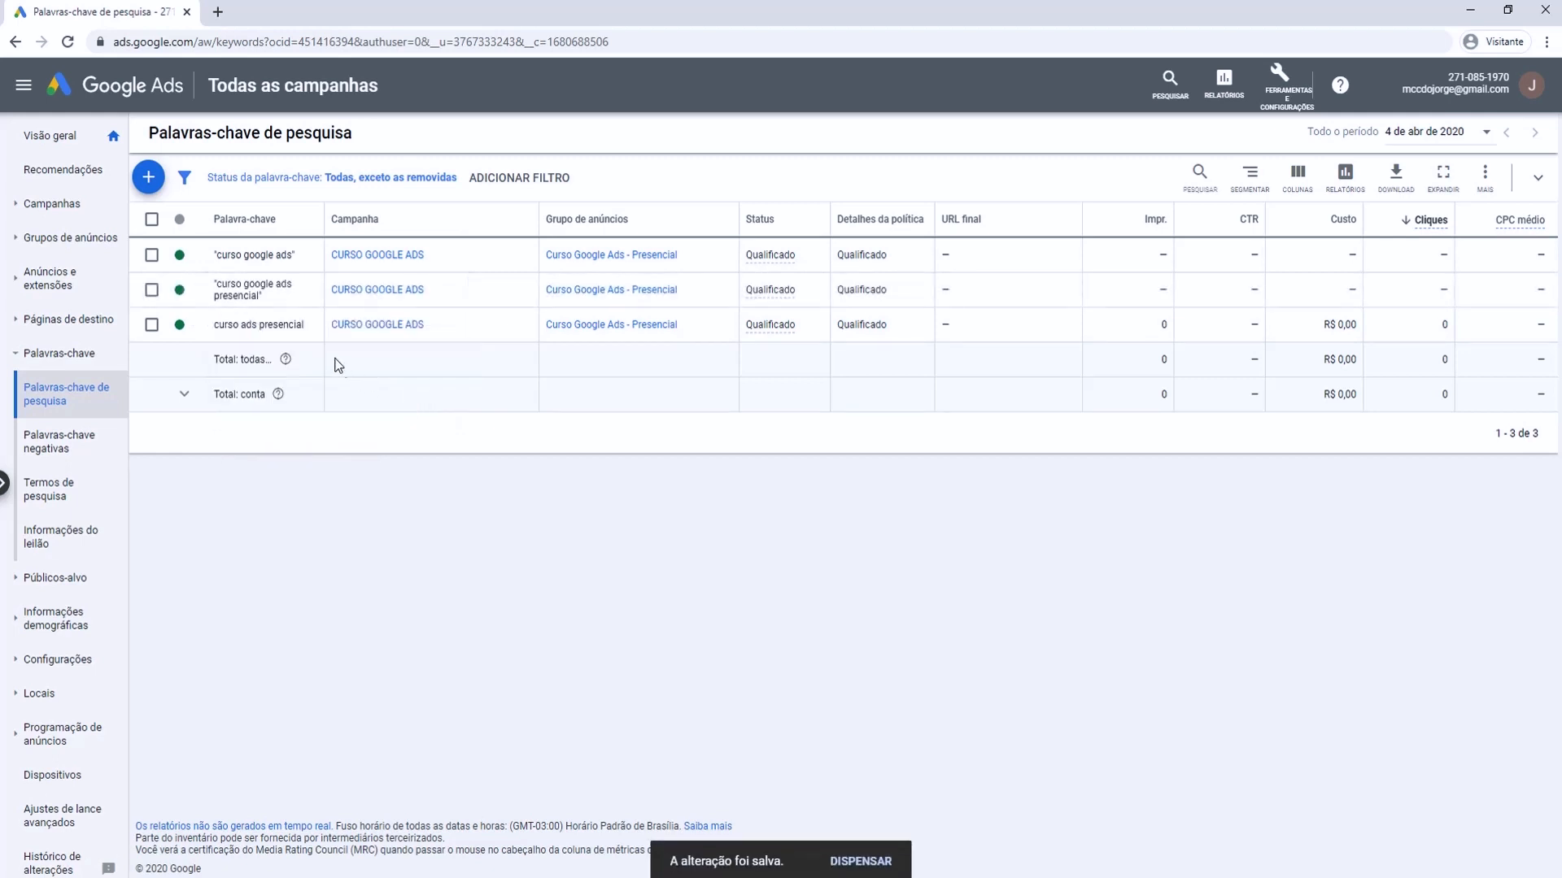
left_click(276, 325)
left_click(412, 439)
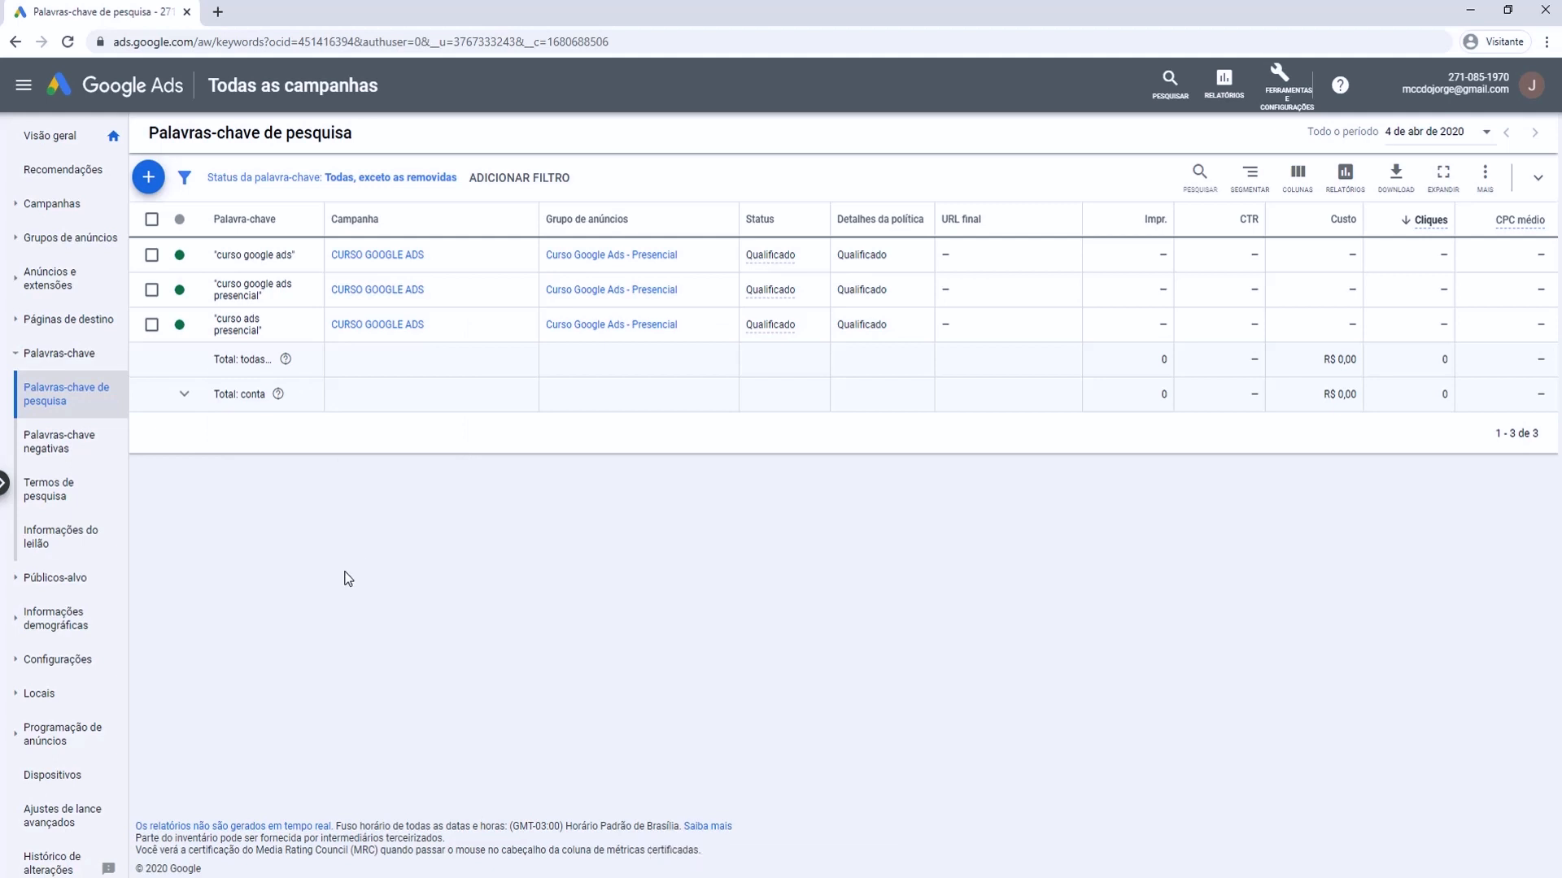
- Start adding negative keywords to the account and list online, ead and distância, one per line
left_click(55, 454)
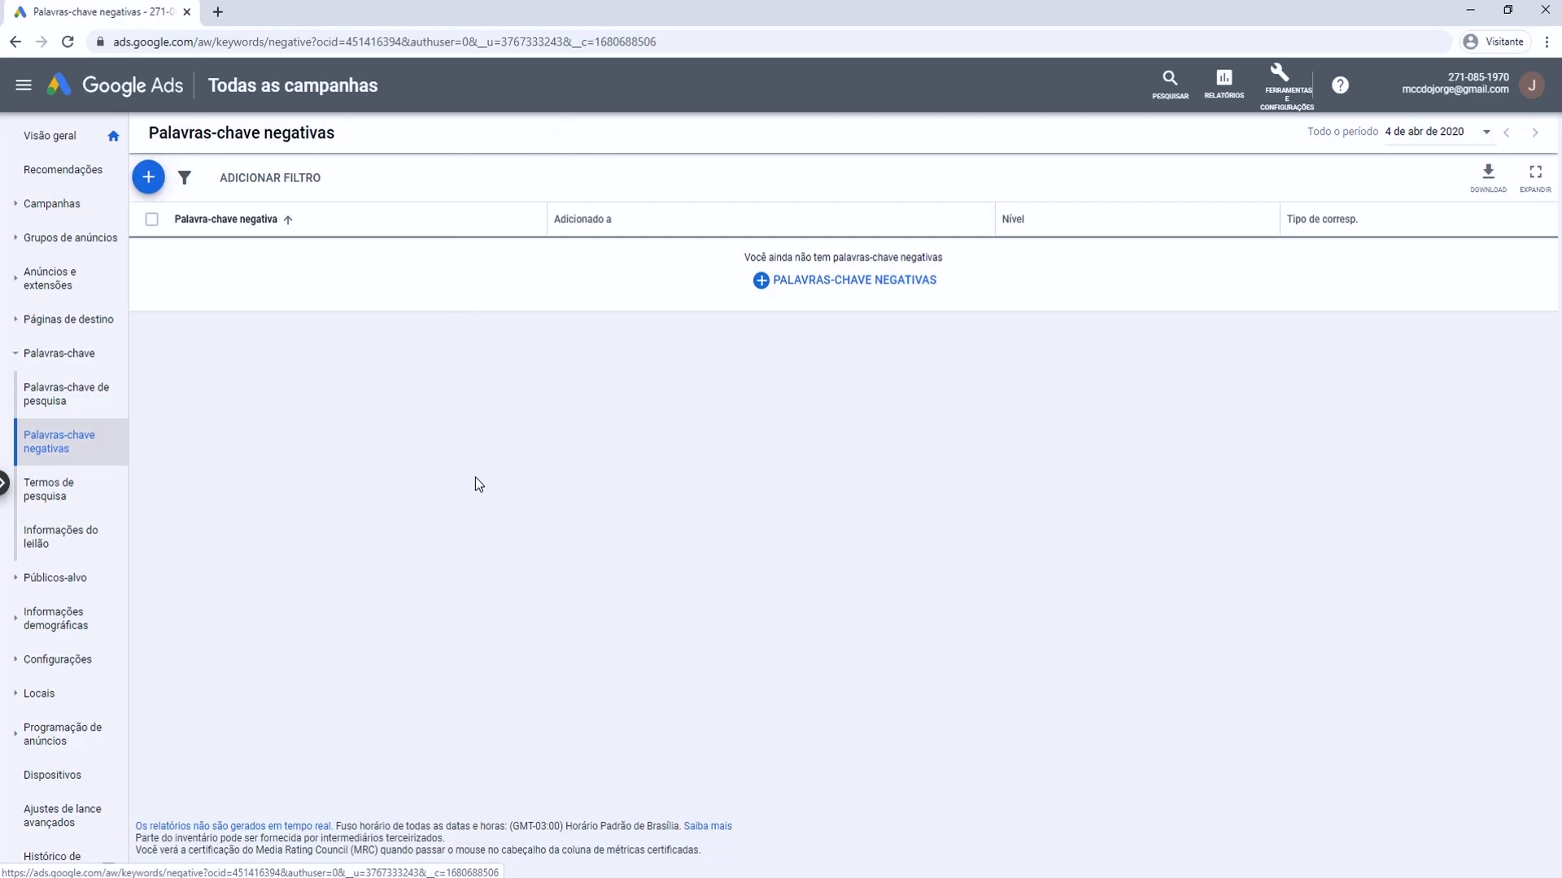
left_click(148, 177)
left_click(277, 399)
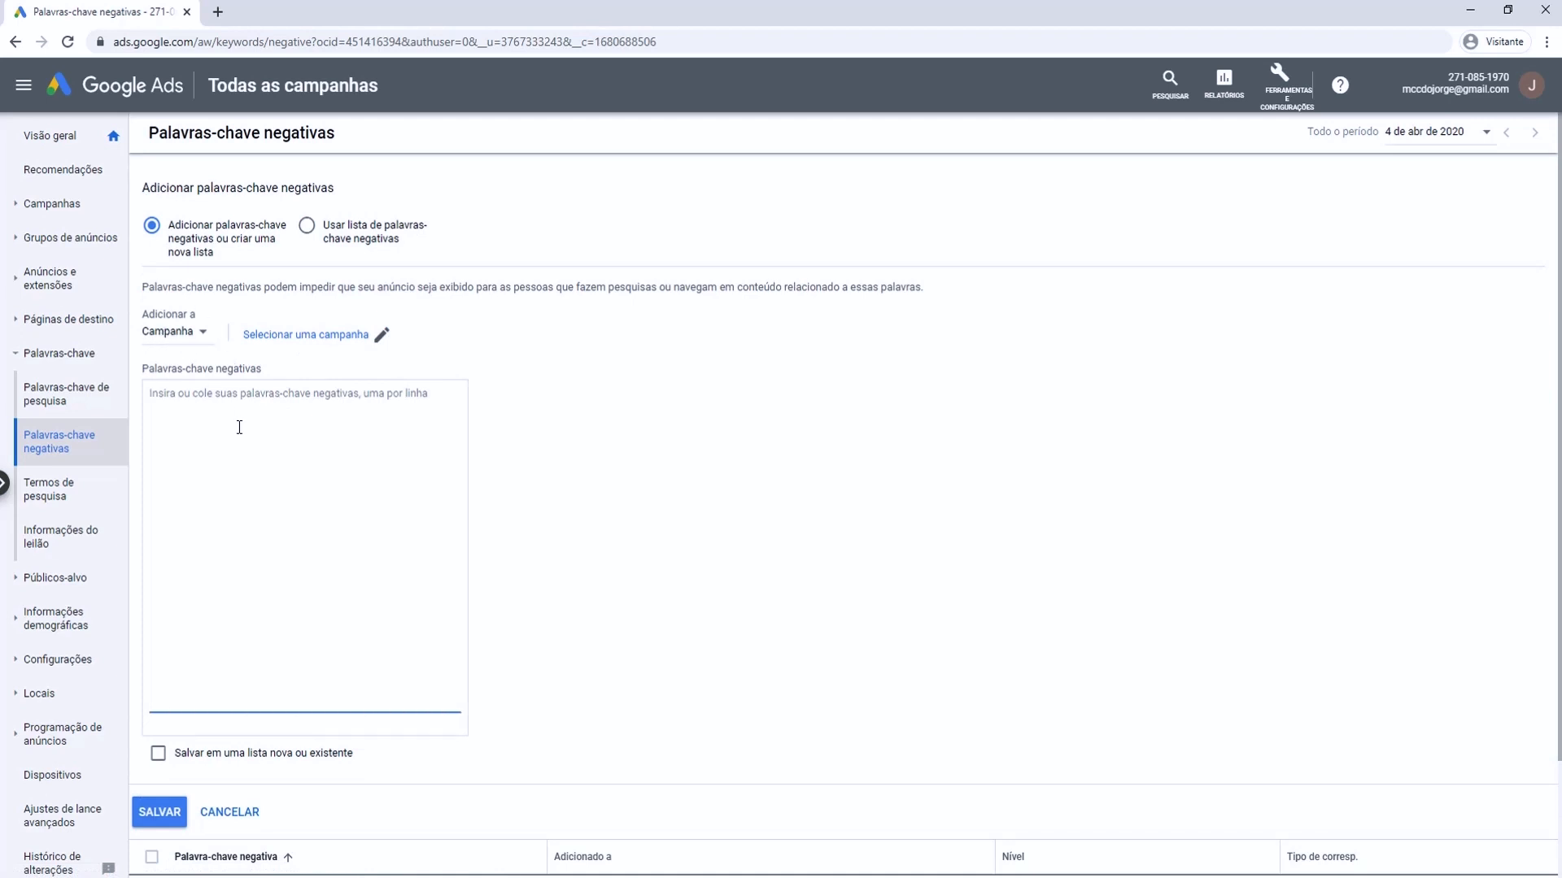
type("online")
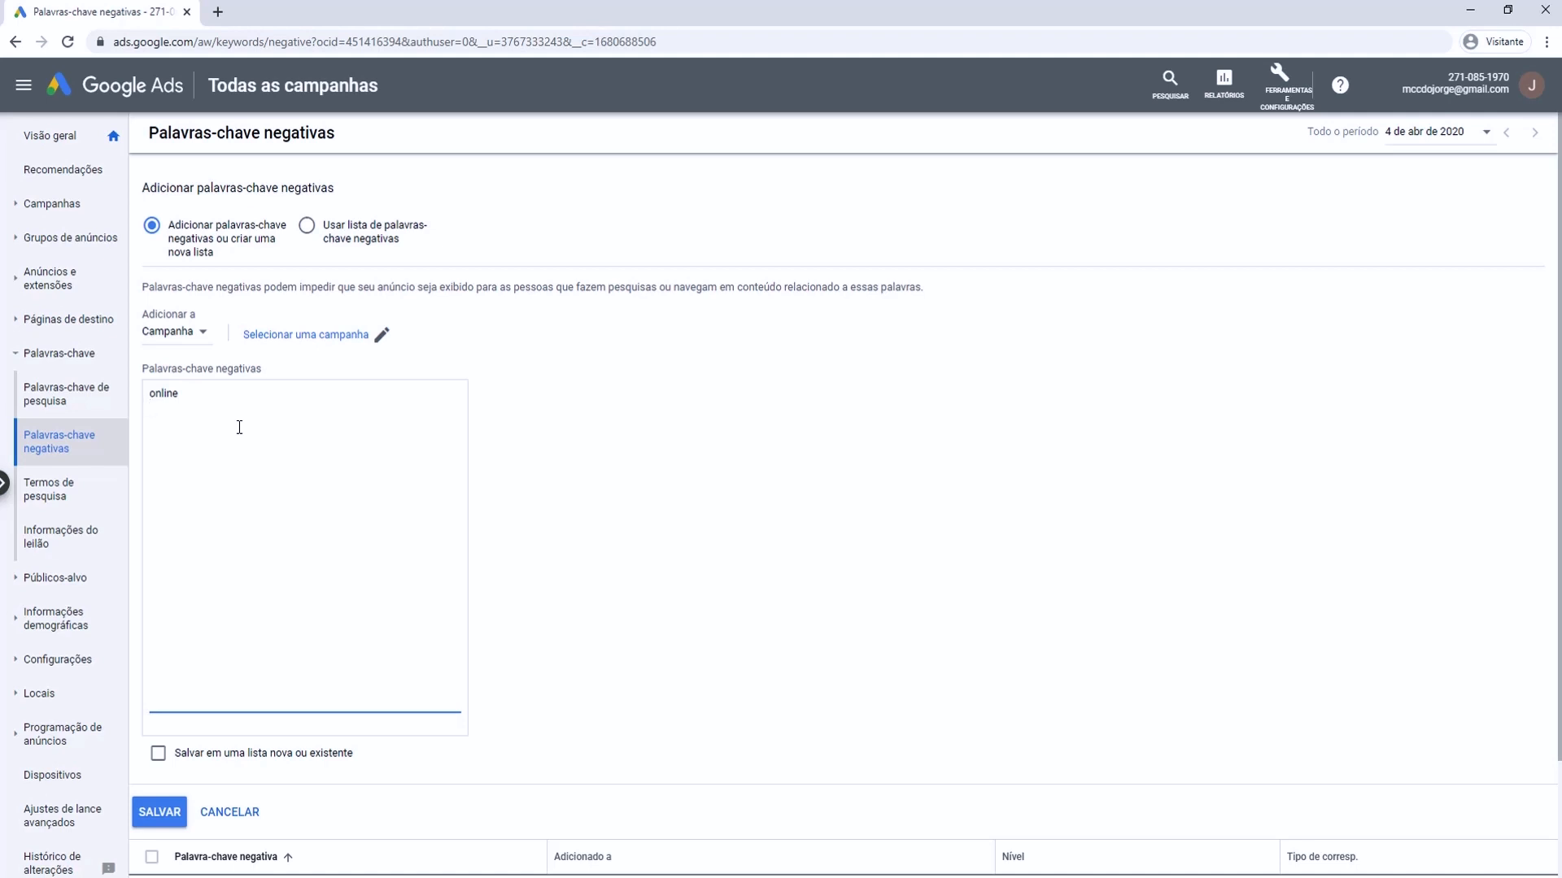
type("ead ")
type("dist")
type("ância")
- Assign the negative keywords at campaign level to the CURSO GOOGLE ADS campaign and save them
left_click(196, 336)
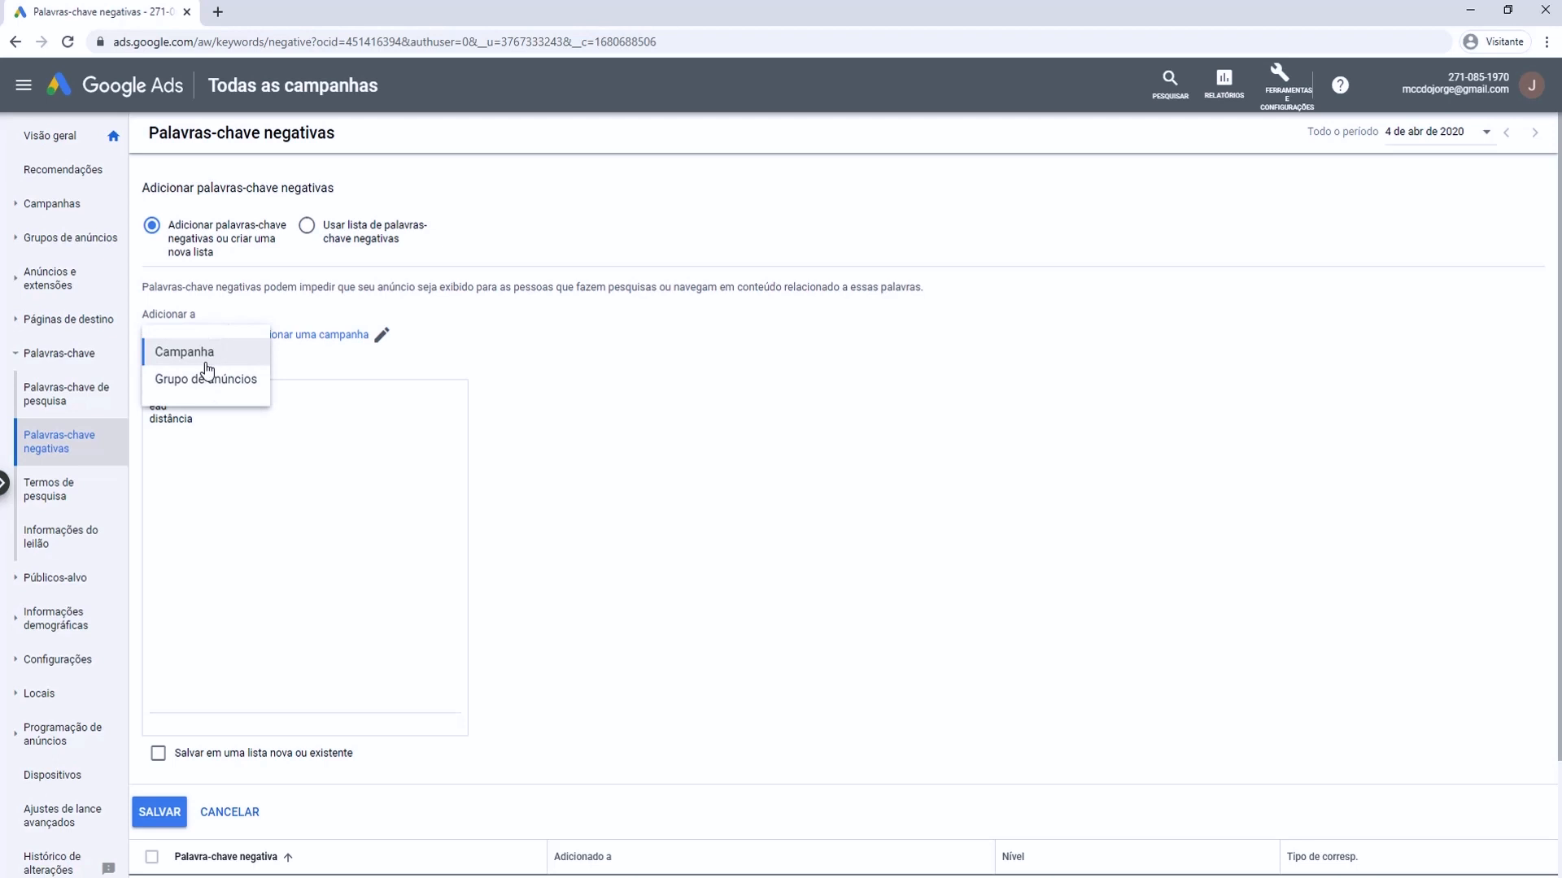
left_click(203, 351)
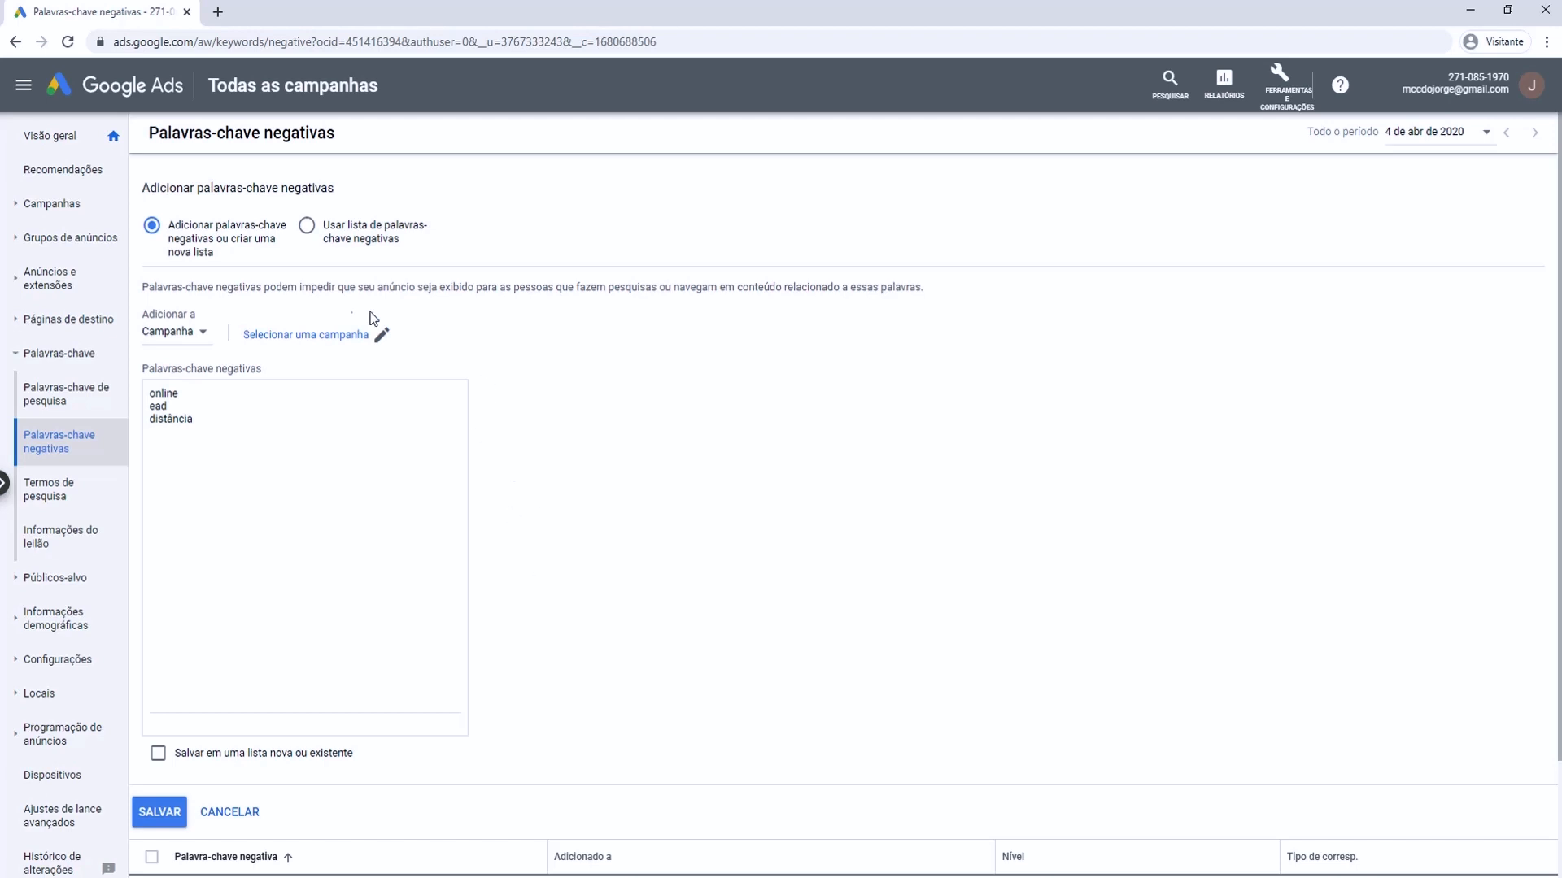
left_click(166, 821)
left_click(271, 336)
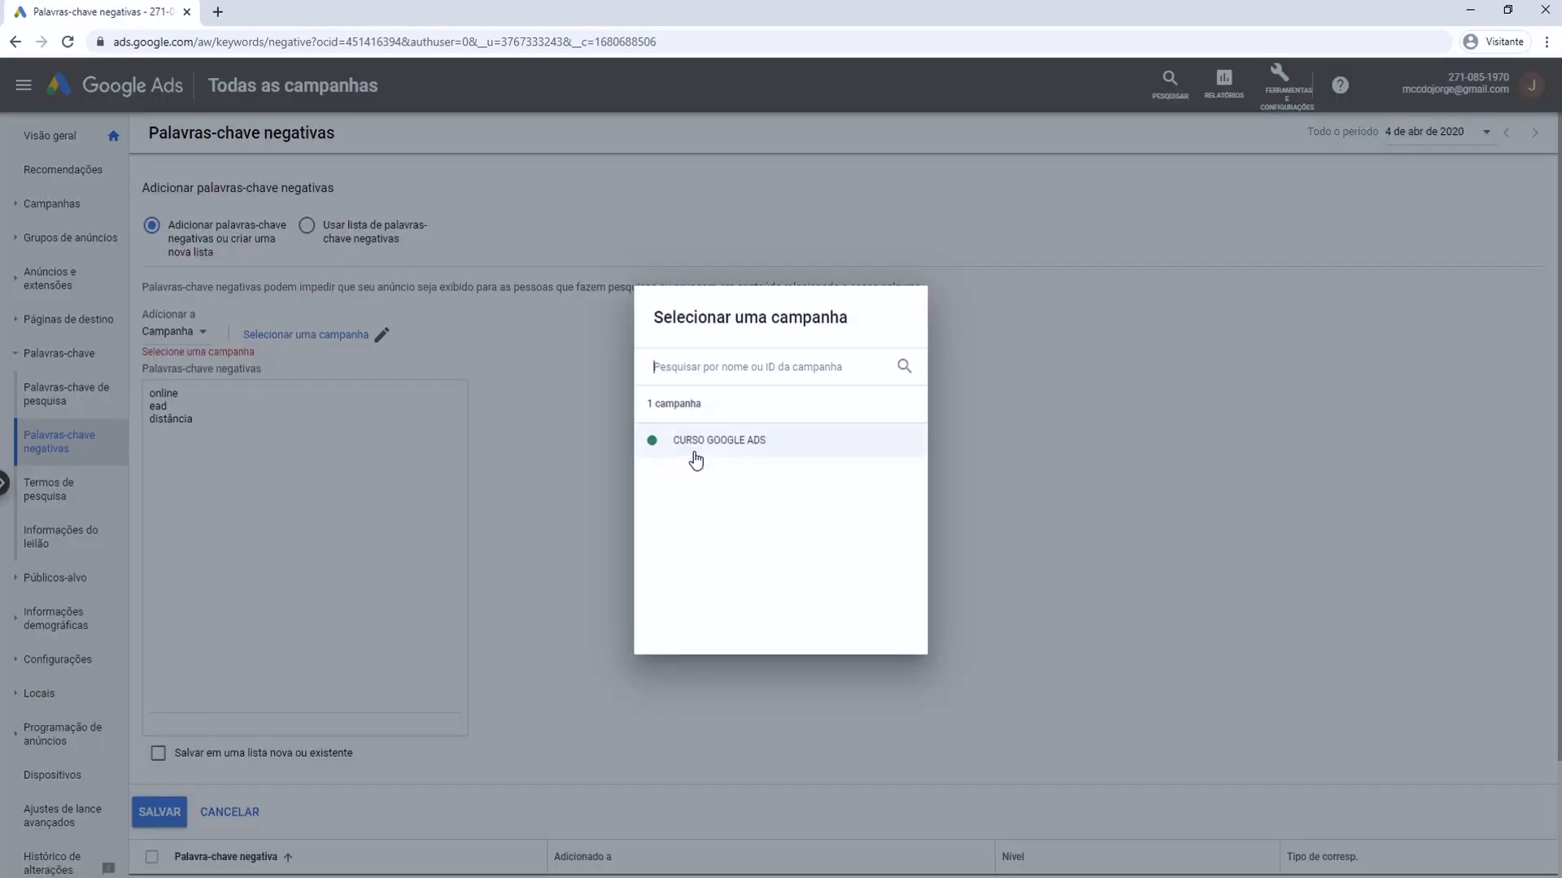
left_click(694, 447)
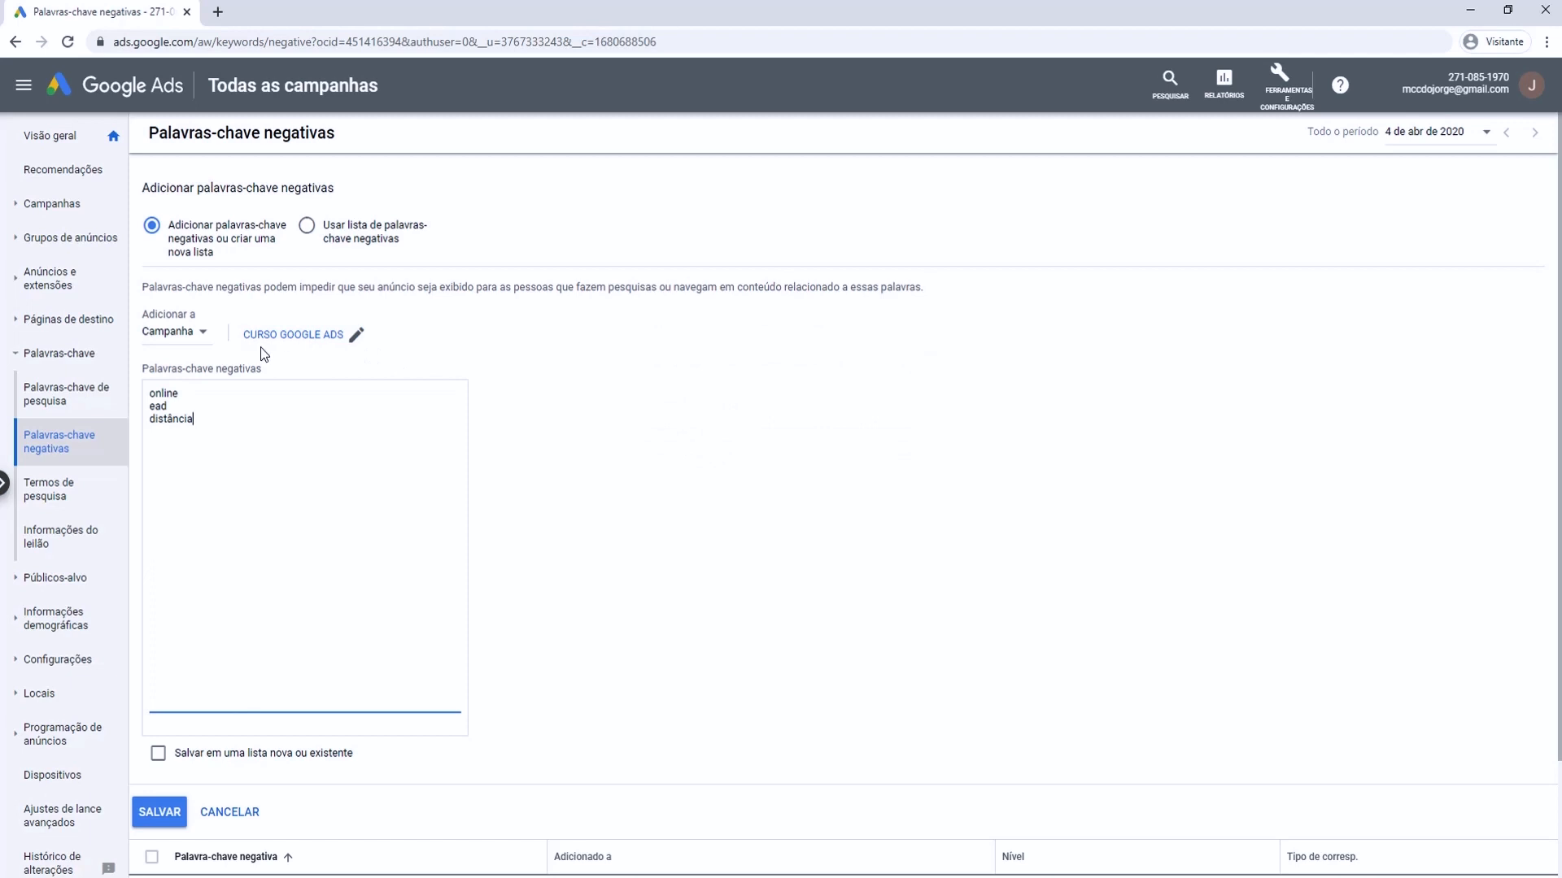
left_click(159, 812)
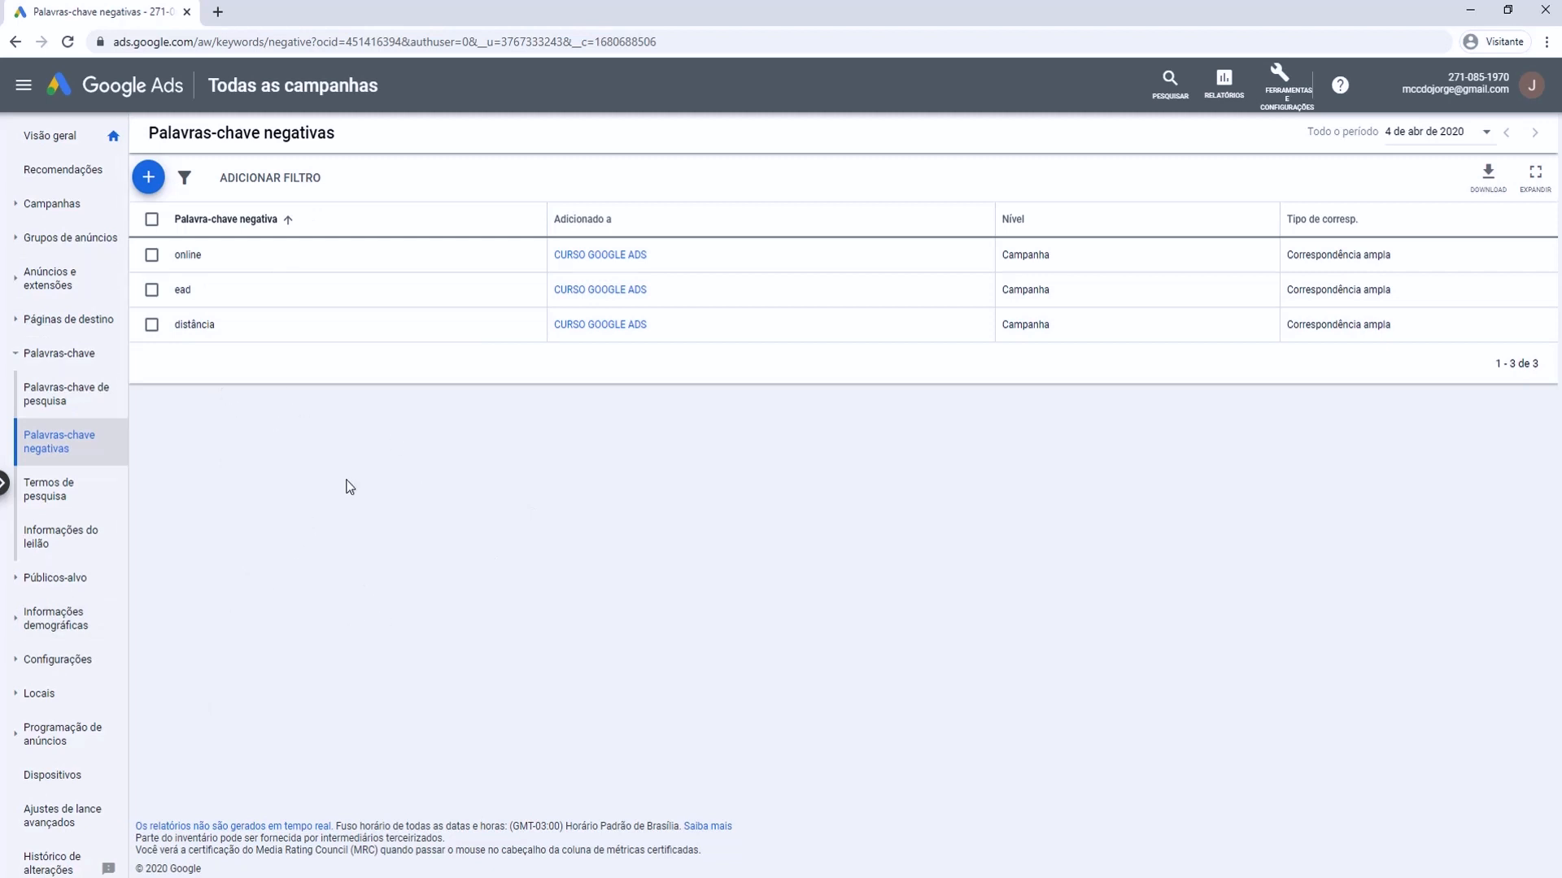
- Return to the account overview and open the campaigns section
left_click(134, 94)
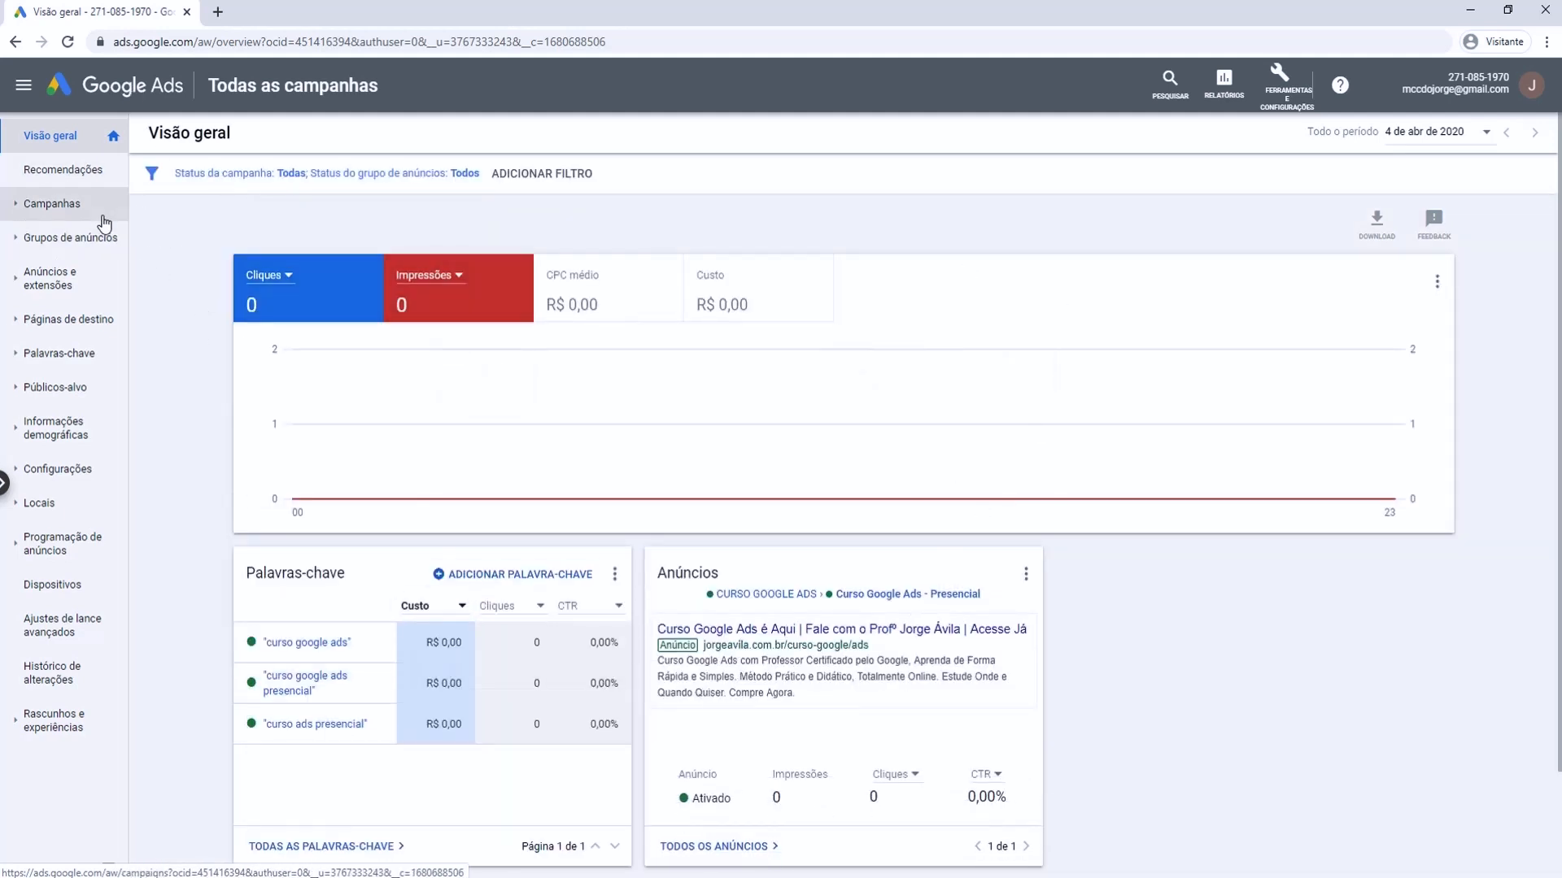
left_click(51, 207)
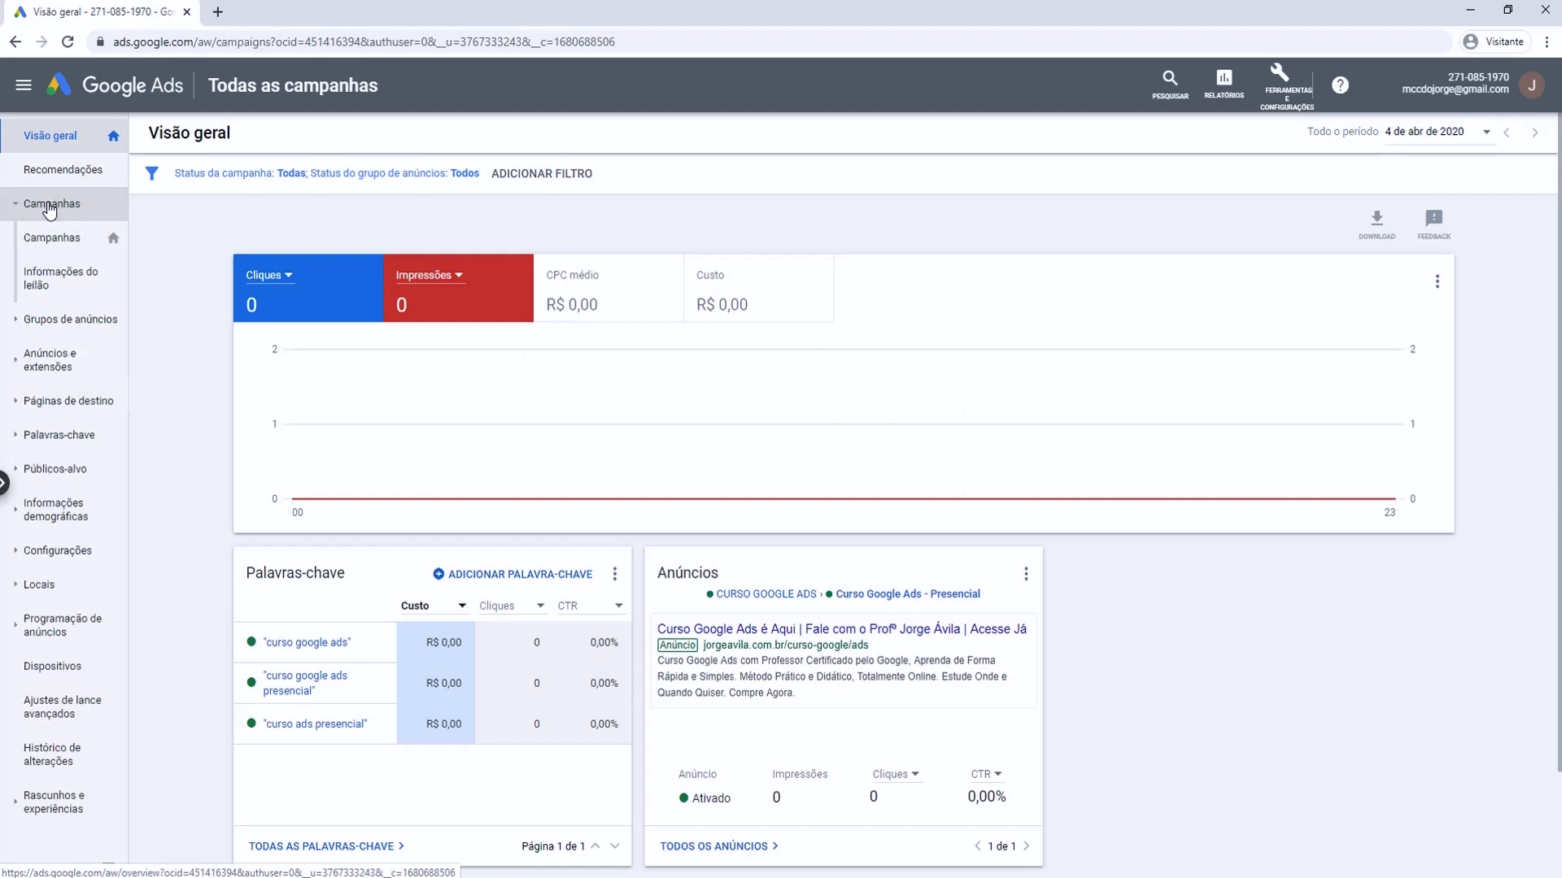